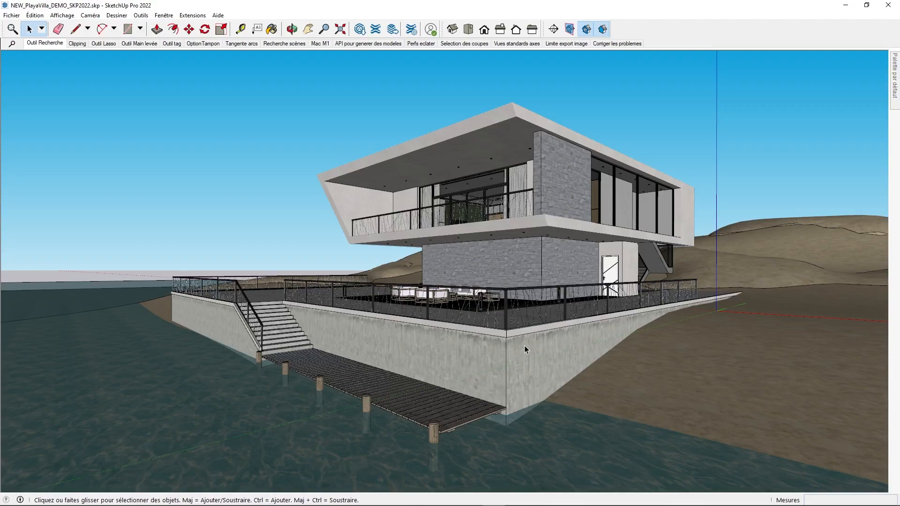
Open the tool and command search and look up "lasso".
{"action": "left_click", "coordinate": [11, 29]}
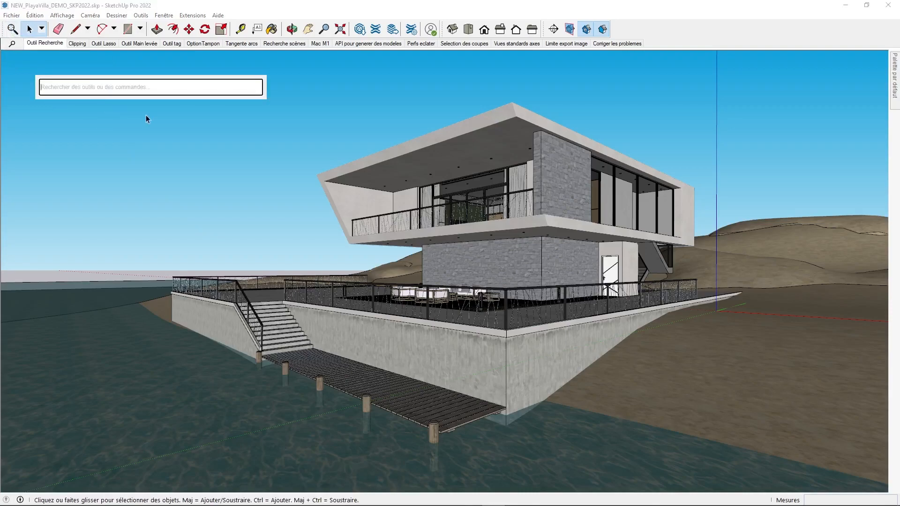
{"action": "left_click", "coordinate": [254, 10]}
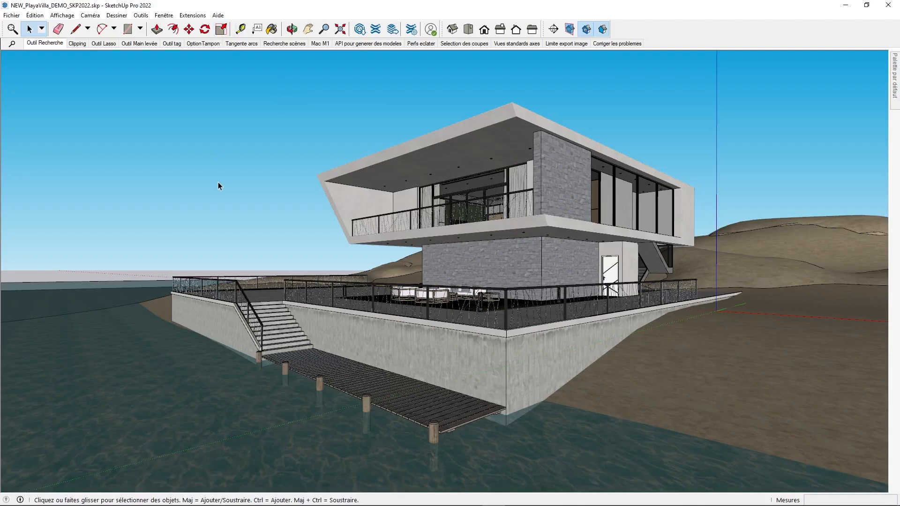
{"action": "key", "text": "shift+s"}
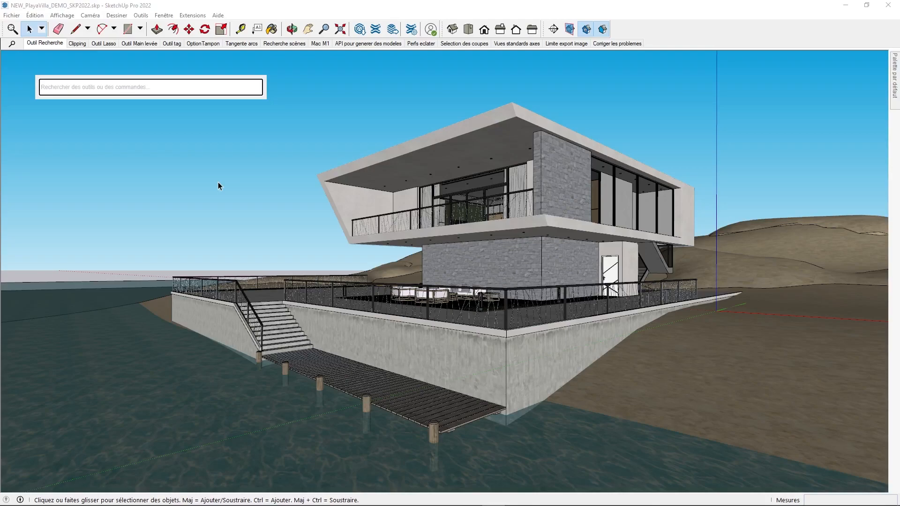
{"action": "type", "text": "lasso"}
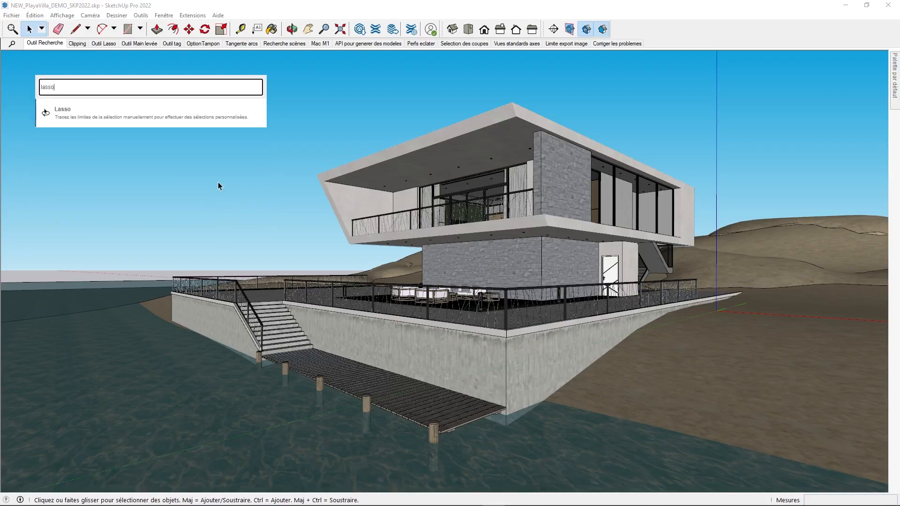
Replace the search term with "pouss" to look up the Push/Pull tool.
{"action": "key", "text": "BackSpace"}
{"action": "key", "text": "BackSpace"}
{"action": "key", "text": "BackSpace"}
{"action": "key", "text": "BackSpace"}
{"action": "key", "text": "BackSpace"}
{"action": "type", "text": "pouss"}
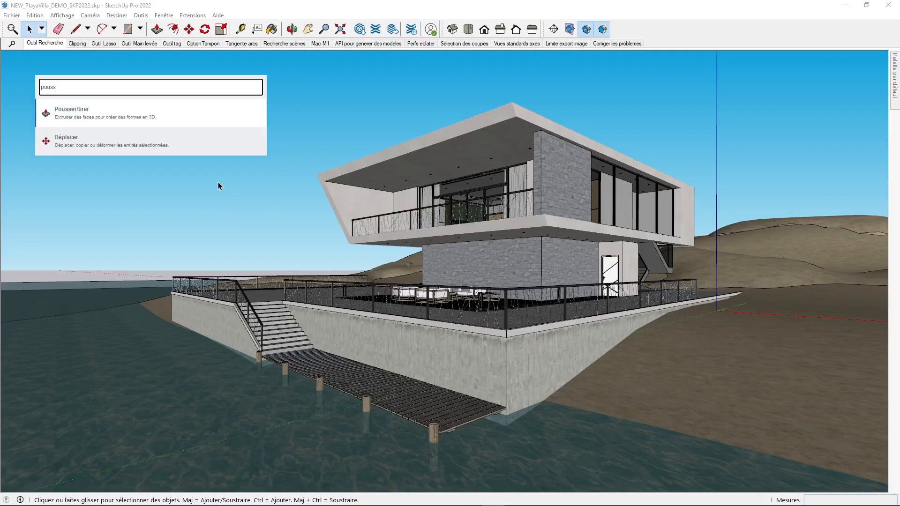
Look up the Follow Me tool in the command search by its English name, "follow".
{"action": "key", "text": "BackSpace"}
{"action": "key", "text": "BackSpace"}
{"action": "key", "text": "BackSpace"}
{"action": "key", "text": "BackSpace"}
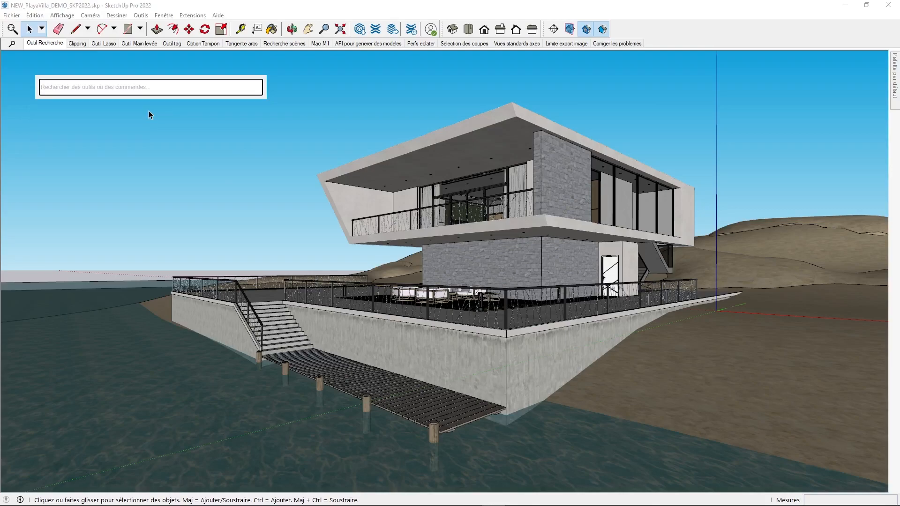
{"action": "type", "text": "follow"}
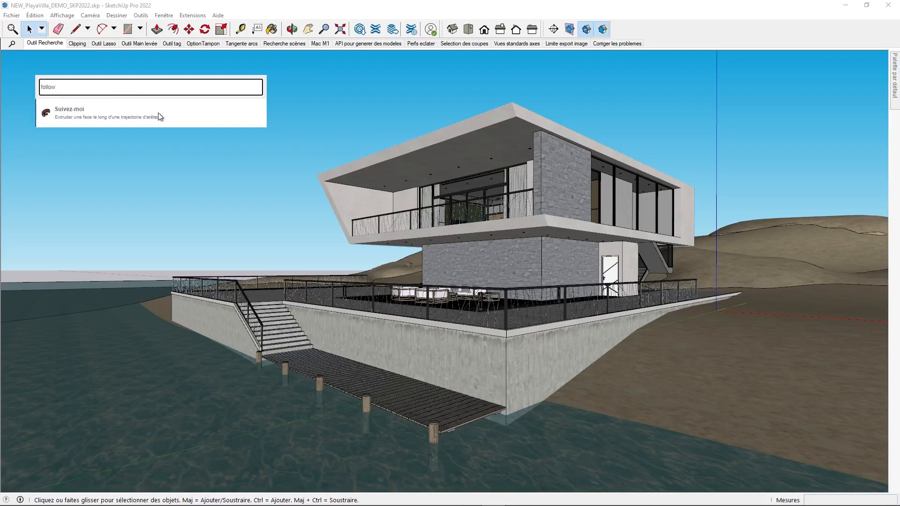
Search the commands for "section" and run Voir les plans de section.
{"action": "key", "text": "BackSpace"}
{"action": "key", "text": "BackSpace"}
{"action": "key", "text": "BackSpace"}
{"action": "key", "text": "BackSpace"}
{"action": "key", "text": "BackSpace"}
{"action": "key", "text": "BackSpace"}
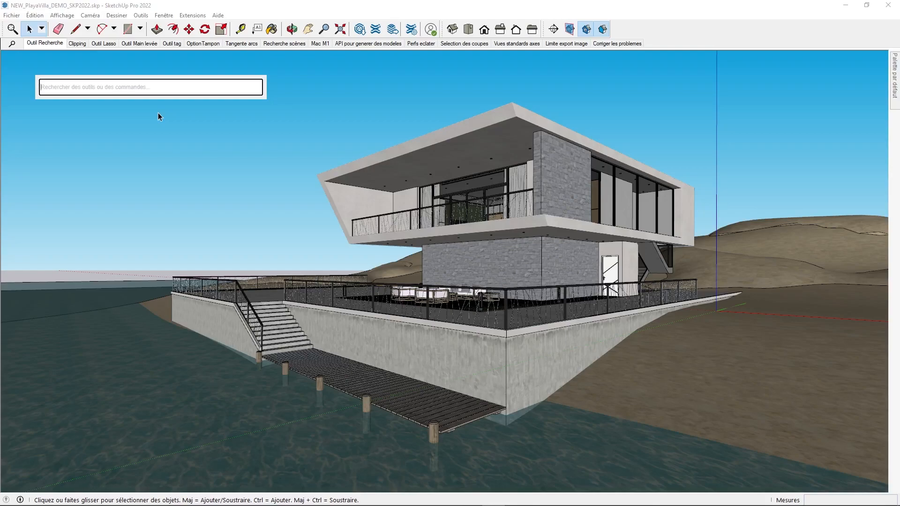
{"action": "type", "text": "section"}
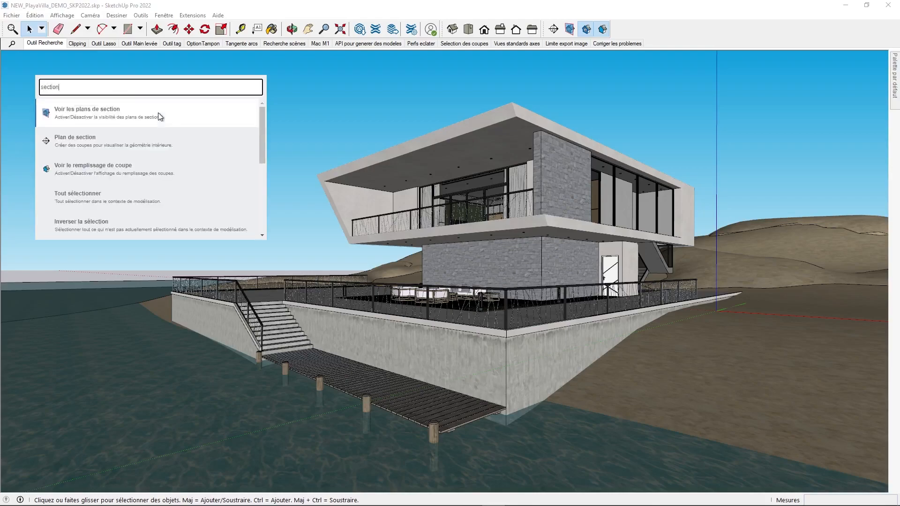
{"action": "left_click", "coordinate": [158, 112]}
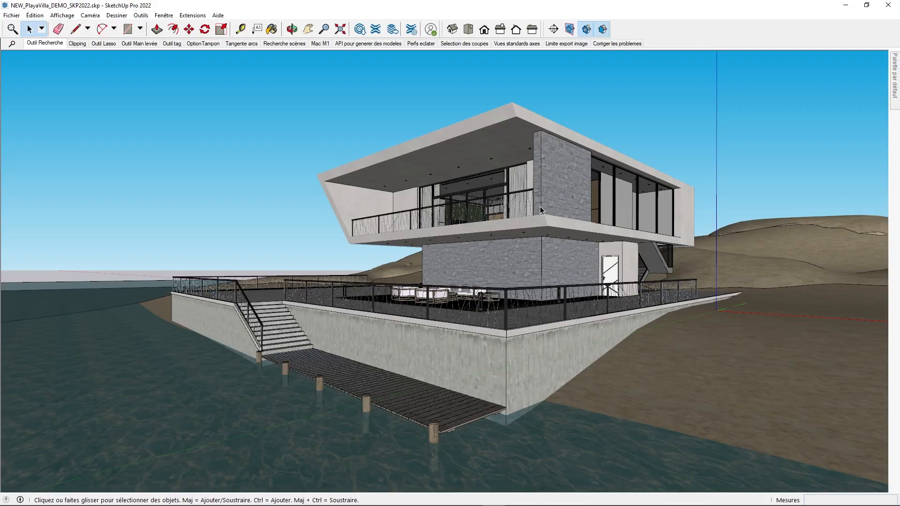
Activate the Push/Pull tool and the Scale tool in turn, ending back on the Select tool.
{"action": "middle_click_drag", "start_coordinate": [513, 267], "coordinate": [491, 255]}
{"action": "key", "text": "p"}
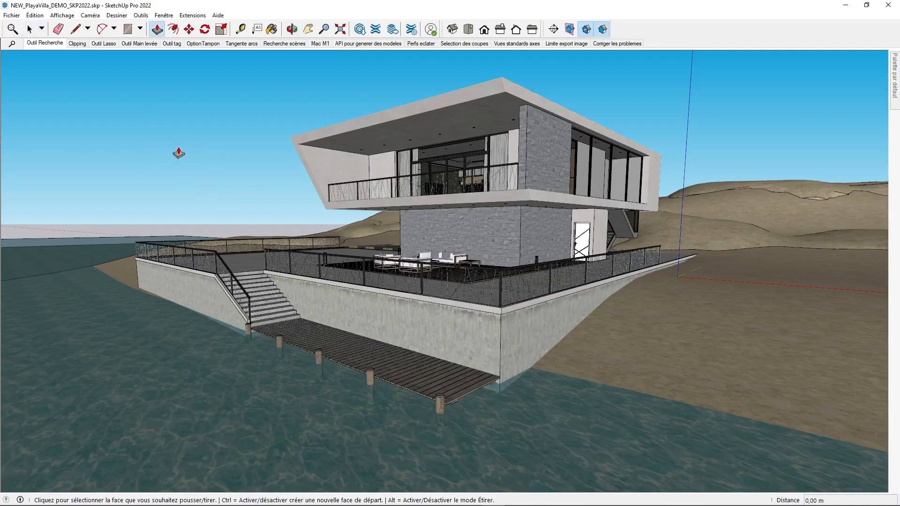
{"action": "key", "text": "s"}
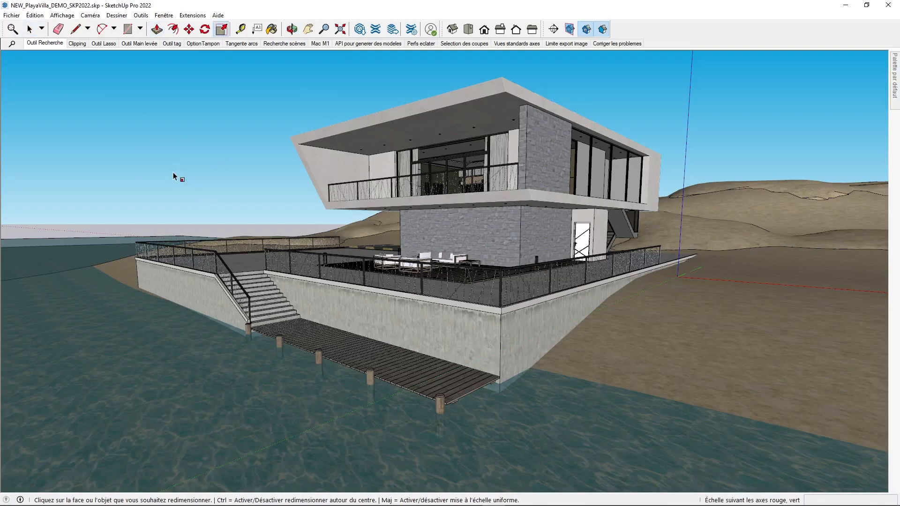
{"action": "key", "text": "space"}
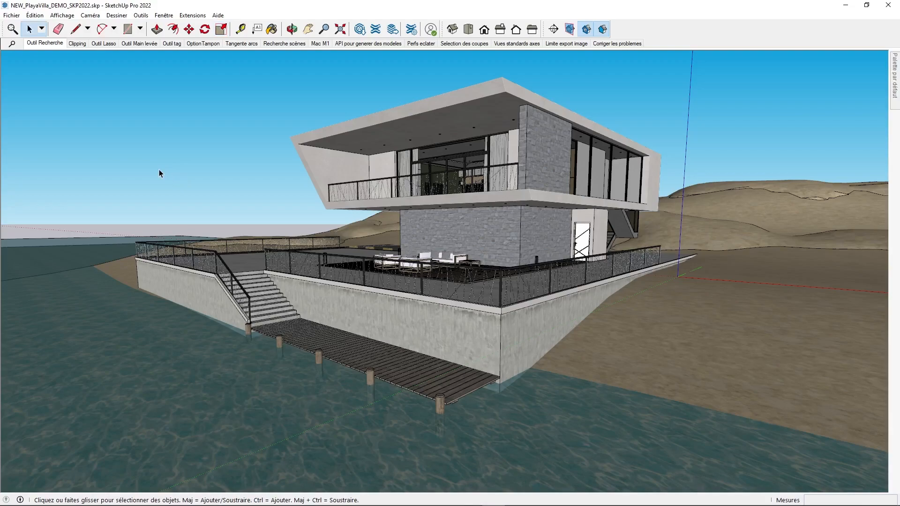
Look up "échelle" in the command search and close the search.
{"action": "key", "text": "shift+s"}
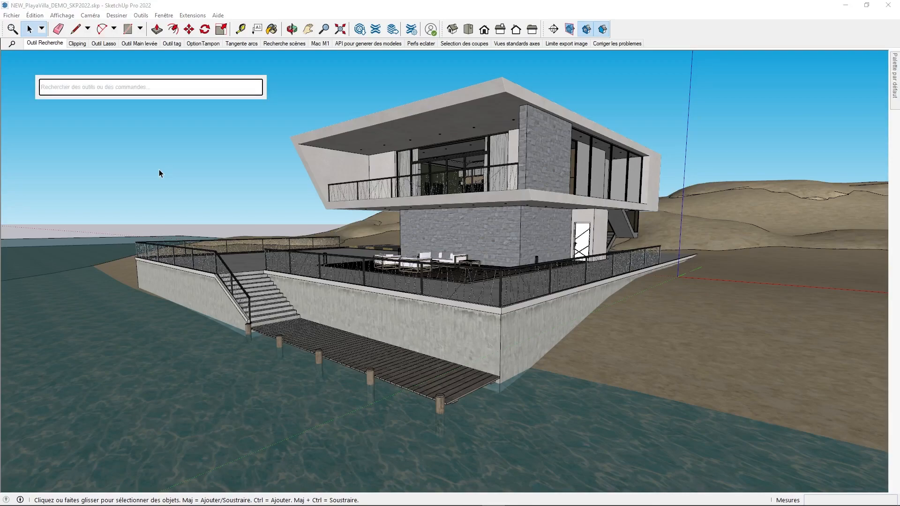
{"action": "type", "text": "échelle"}
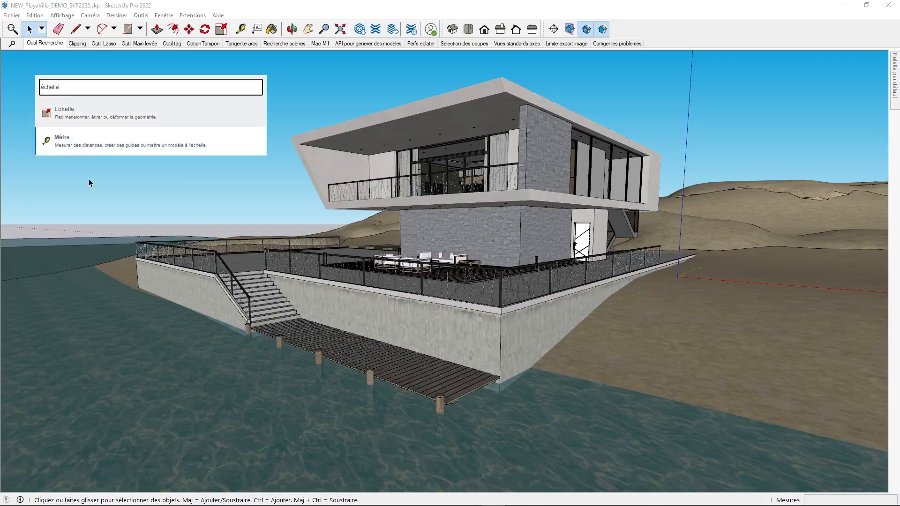
{"action": "key", "text": "Escape"}
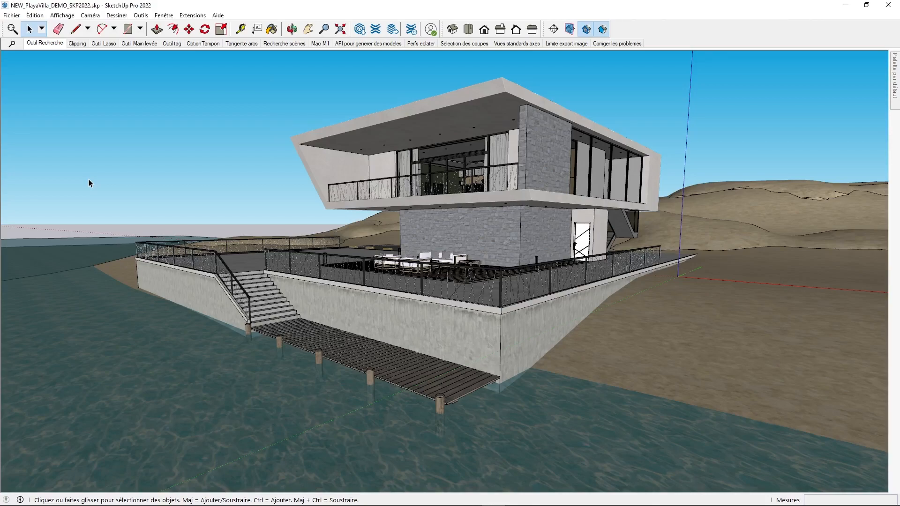
Display the Clipping scene and examine the nearest terrace armchair's wooden corner post at very close range for clipping.
{"action": "middle_click_drag", "start_coordinate": [533, 187], "coordinate": [525, 234]}
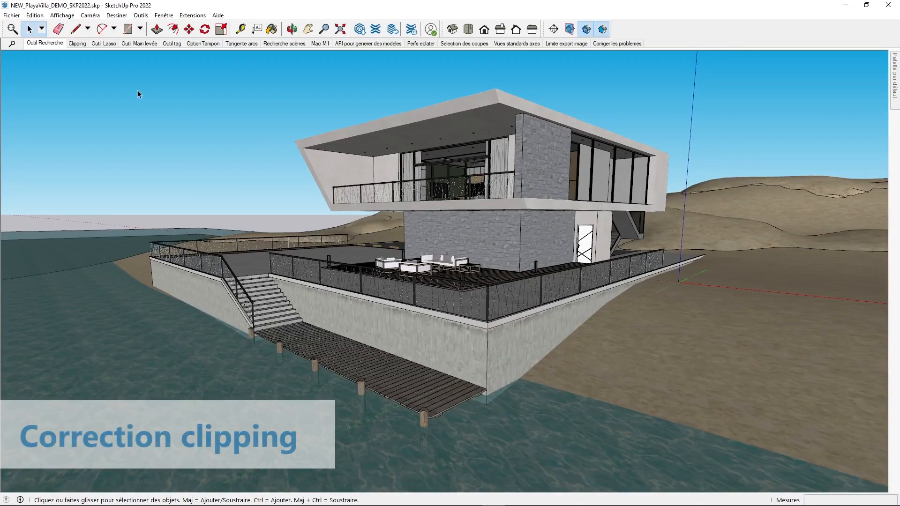
{"action": "left_click", "coordinate": [77, 45]}
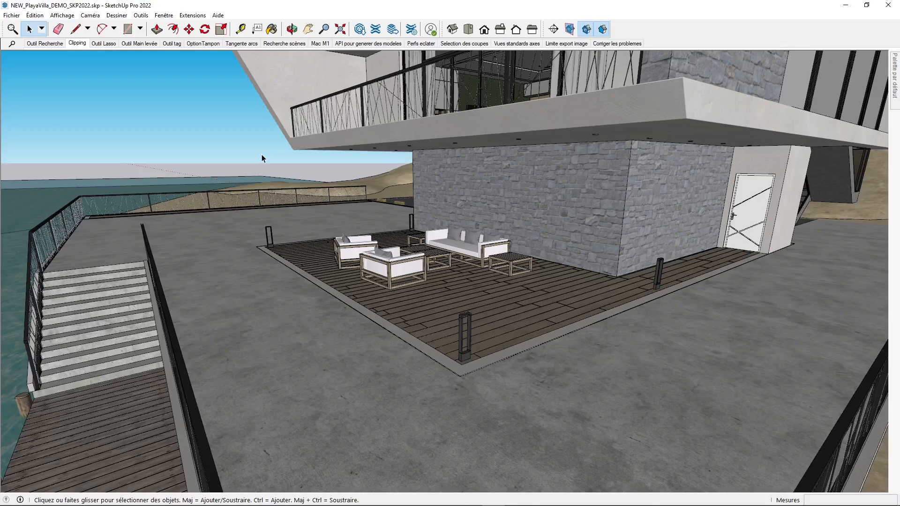
{"action": "scroll", "coordinate": [367, 263], "scroll_direction": "up", "scroll_amount": 8}
{"action": "middle_click_drag", "start_coordinate": [365, 267], "coordinate": [184, 277]}
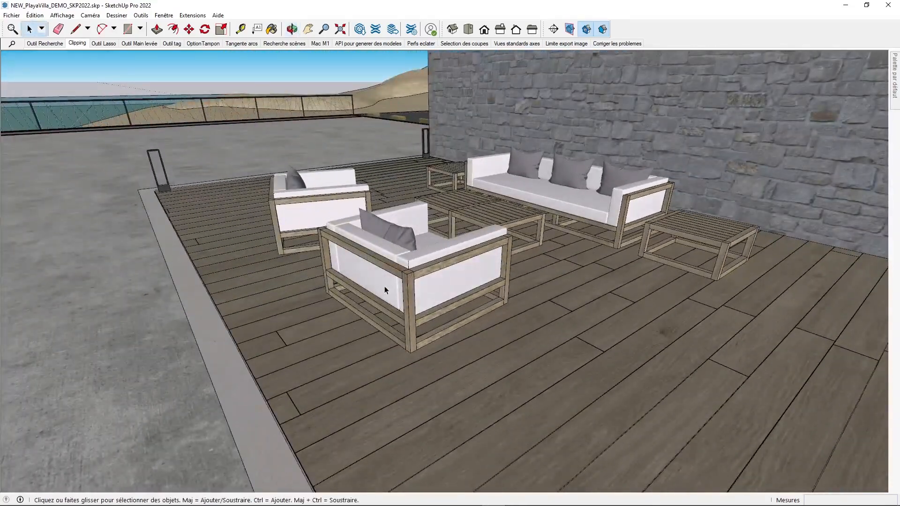
{"action": "scroll", "coordinate": [448, 266], "scroll_direction": "up", "scroll_amount": 10}
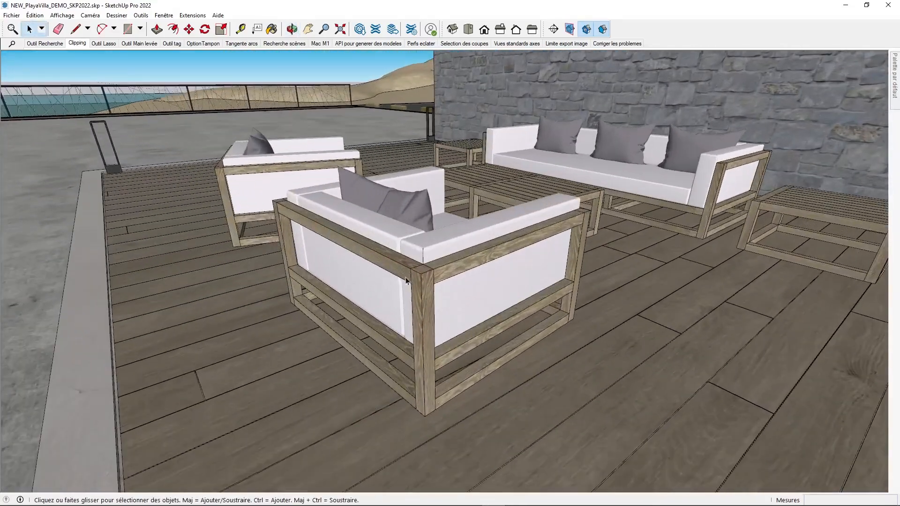
{"action": "scroll", "coordinate": [449, 267], "scroll_direction": "up", "scroll_amount": 10}
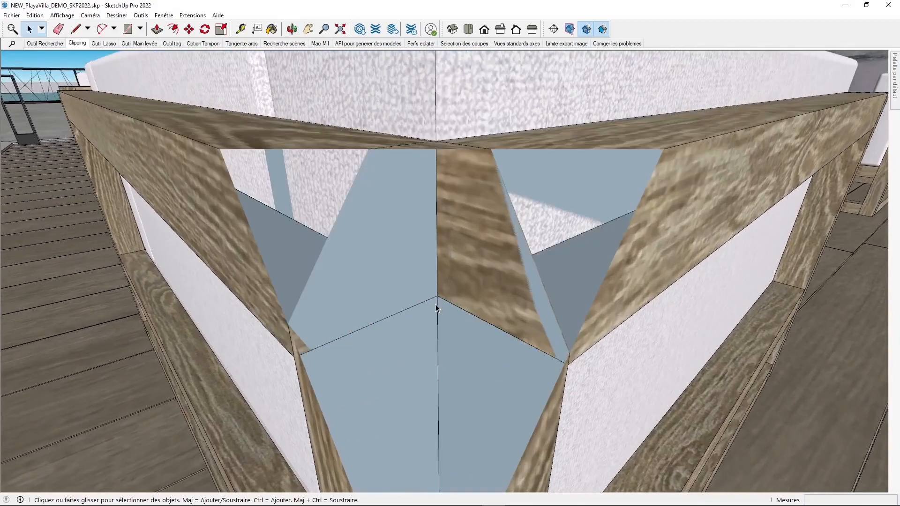
{"action": "middle_click_drag", "start_coordinate": [436, 305], "coordinate": [461, 350]}
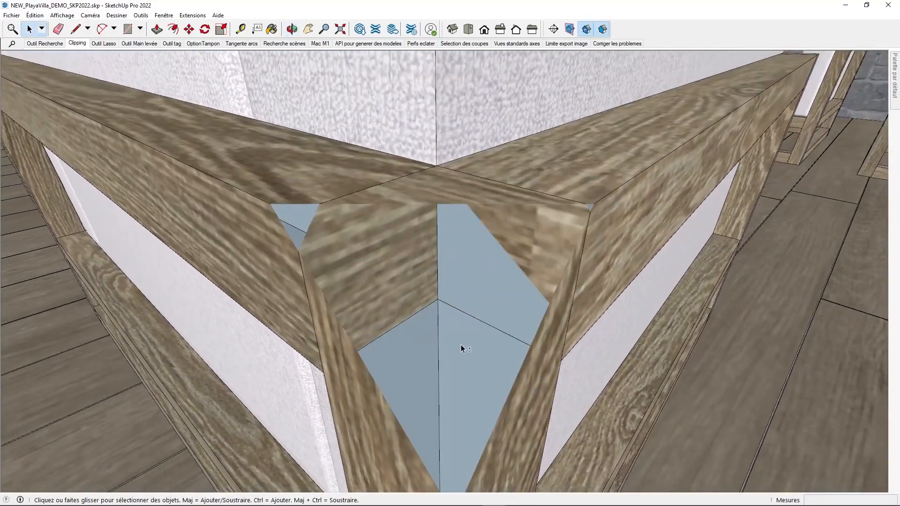
{"action": "scroll", "coordinate": [424, 295], "scroll_direction": "up", "scroll_amount": 4}
View the whole villa site from several sides, and examine the same armchair corner post again at close range for clipping.
{"action": "scroll", "coordinate": [424, 293], "scroll_direction": "down", "scroll_amount": 12}
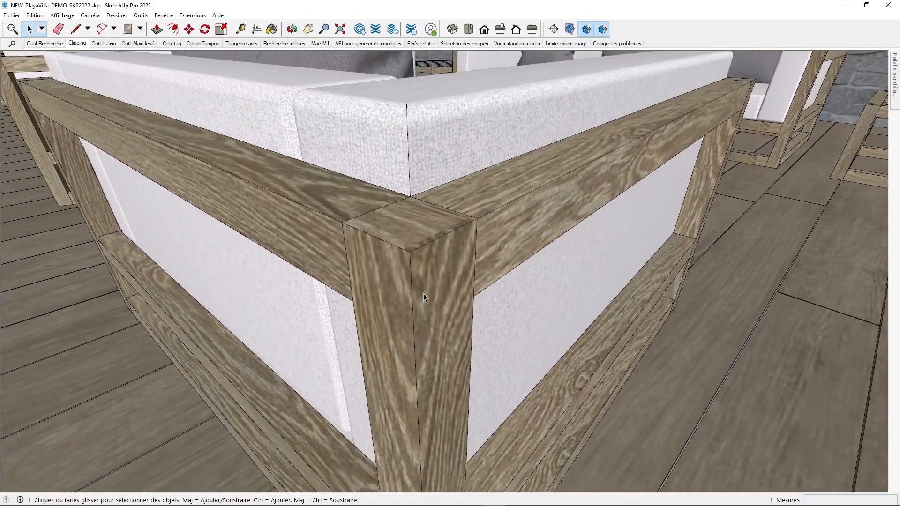
{"action": "scroll", "coordinate": [423, 294], "scroll_direction": "down", "scroll_amount": 12}
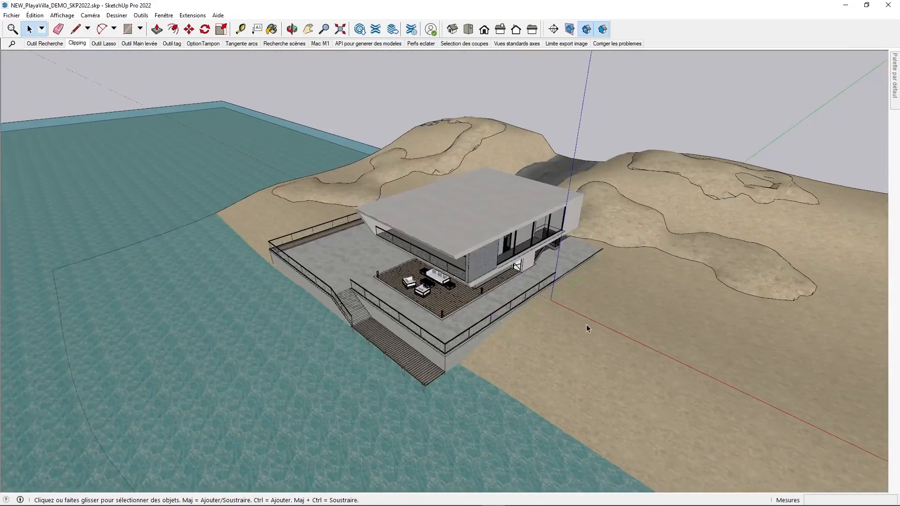
{"action": "middle_click_drag", "start_coordinate": [587, 329], "coordinate": [225, 262]}
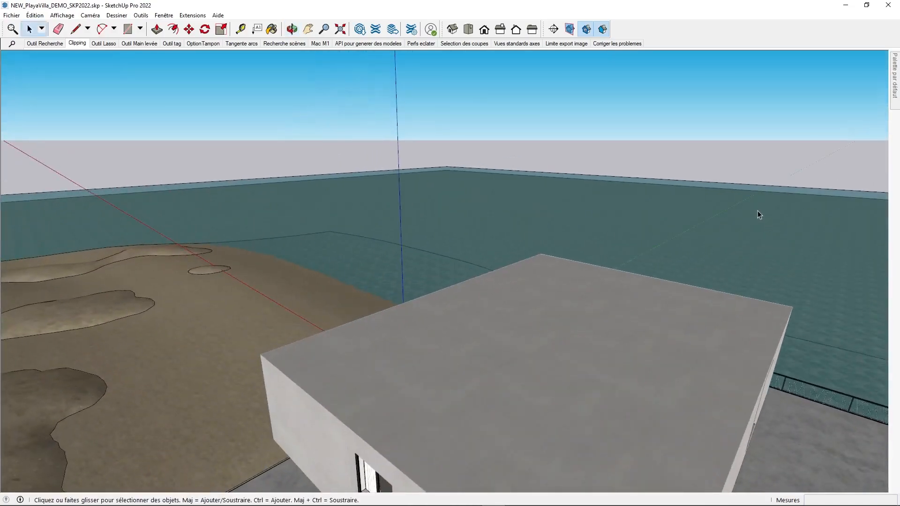
{"action": "middle_click_drag", "start_coordinate": [503, 162], "coordinate": [488, 339]}
{"action": "scroll", "coordinate": [488, 339], "scroll_direction": "up", "scroll_amount": 10}
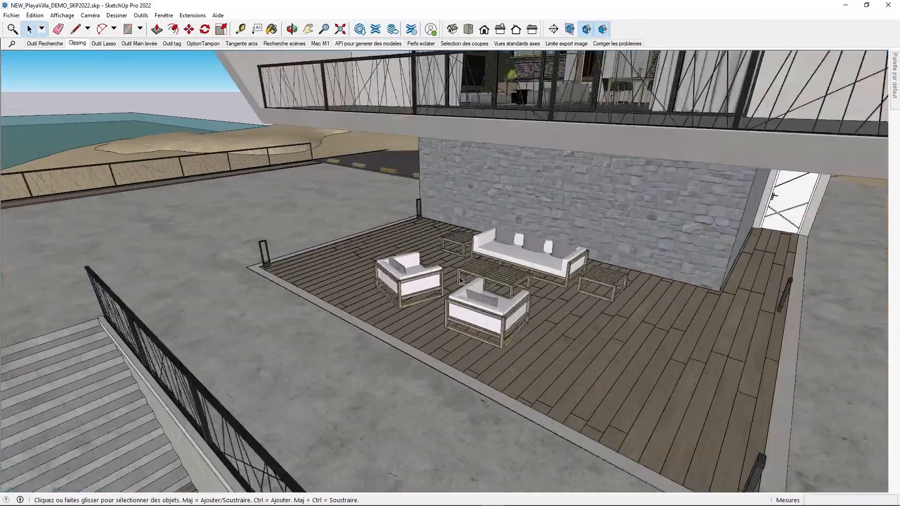
{"action": "scroll", "coordinate": [488, 339], "scroll_direction": "up", "scroll_amount": 6}
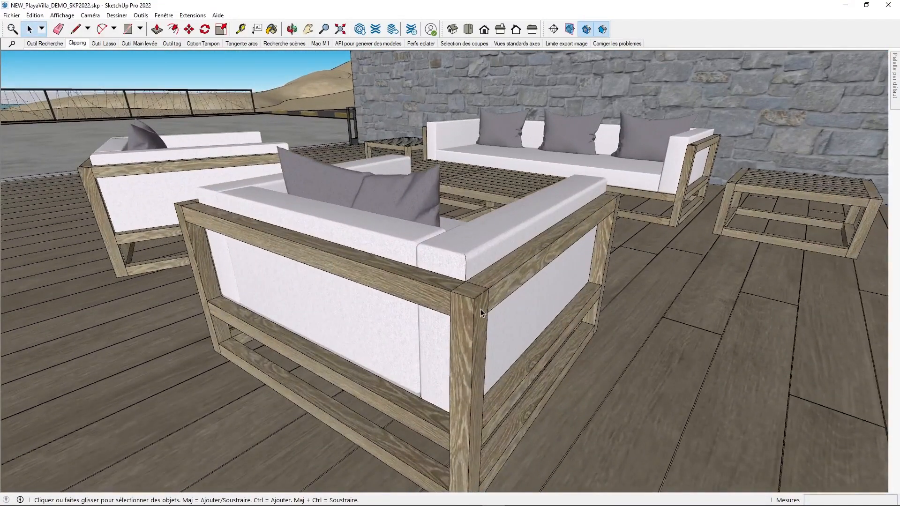
{"action": "scroll", "coordinate": [481, 308], "scroll_direction": "up", "scroll_amount": 8}
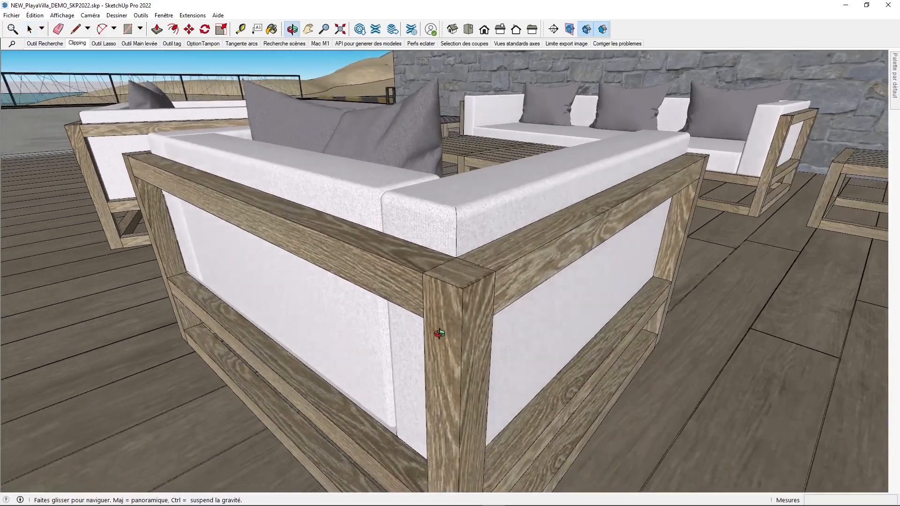
{"action": "scroll", "coordinate": [471, 330], "scroll_direction": "up", "scroll_amount": 8}
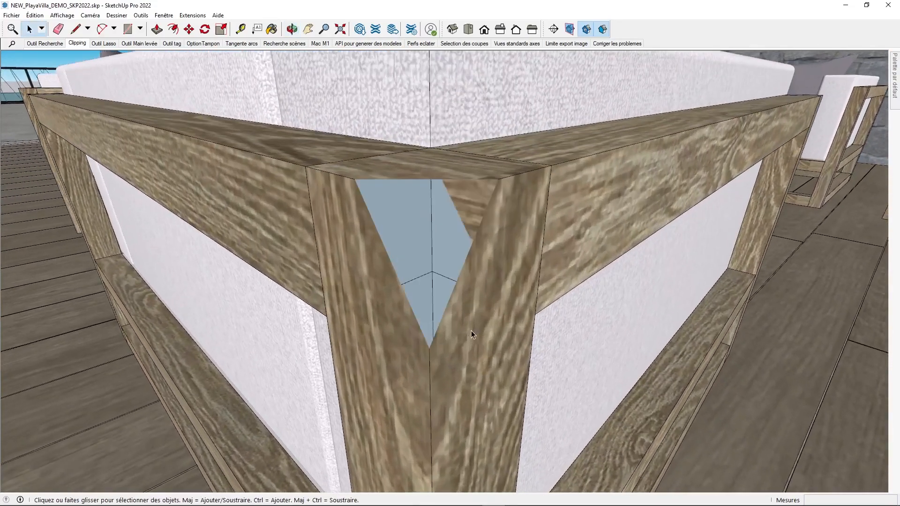
{"action": "middle_click_drag", "start_coordinate": [476, 264], "coordinate": [452, 303]}
{"action": "scroll", "coordinate": [452, 300], "scroll_direction": "up", "scroll_amount": 4}
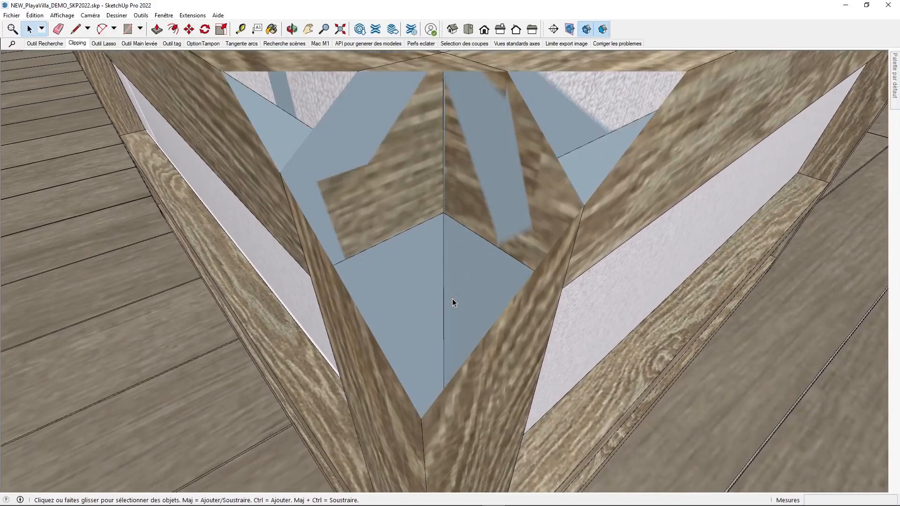
{"action": "mouse_move", "coordinate": [469, 271]}
{"action": "middle_mouse_down", "text": "shift"}
{"action": "mouse_move", "coordinate": [457, 303]}
{"action": "mouse_move", "coordinate": [450, 281]}
{"action": "mouse_move", "coordinate": [463, 274]}
{"action": "middle_mouse_up", "text": "shift"}
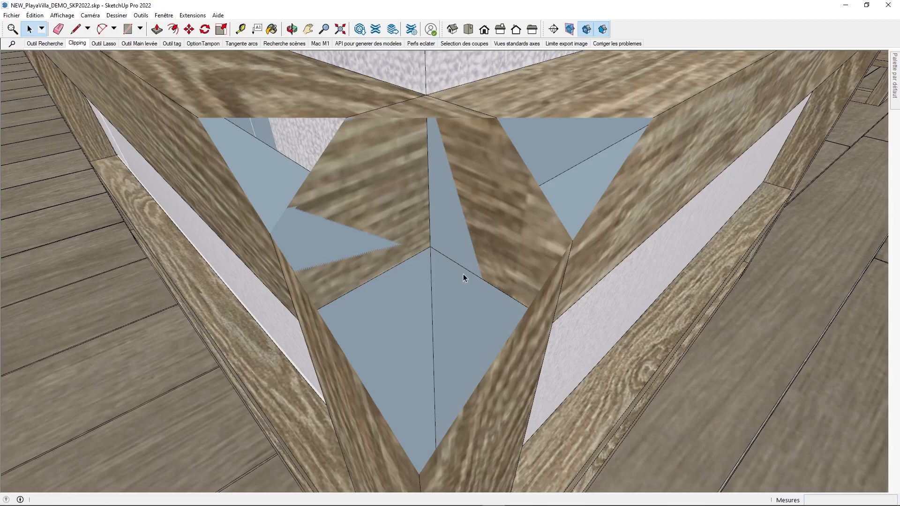
Select all entities in the current context, and open the nearest armchair's wooden frame for editing.
{"action": "scroll", "coordinate": [463, 274], "scroll_direction": "down", "scroll_amount": 10}
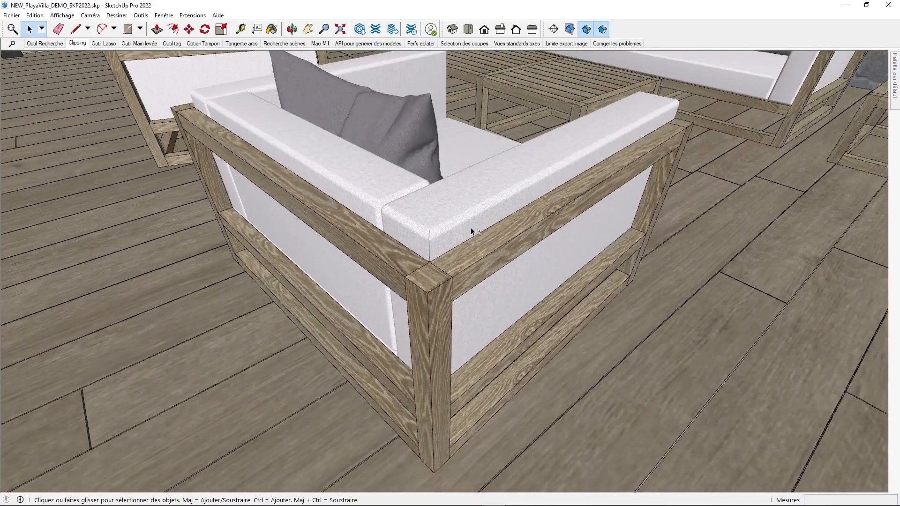
{"action": "middle_click_drag", "start_coordinate": [472, 232], "coordinate": [487, 210]}
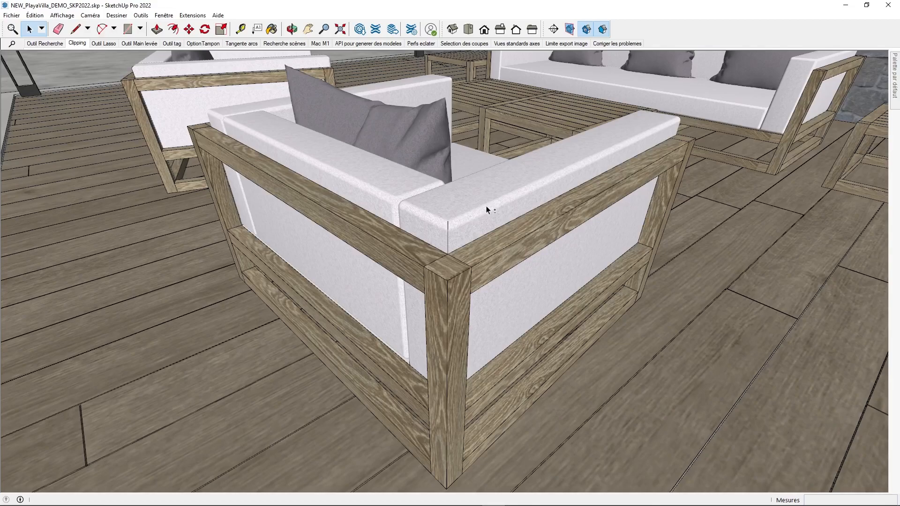
{"action": "key", "text": "ctrl+a"}
{"action": "scroll", "coordinate": [429, 190], "scroll_direction": "down", "scroll_amount": 3}
{"action": "scroll", "coordinate": [437, 193], "scroll_direction": "up", "scroll_amount": 2}
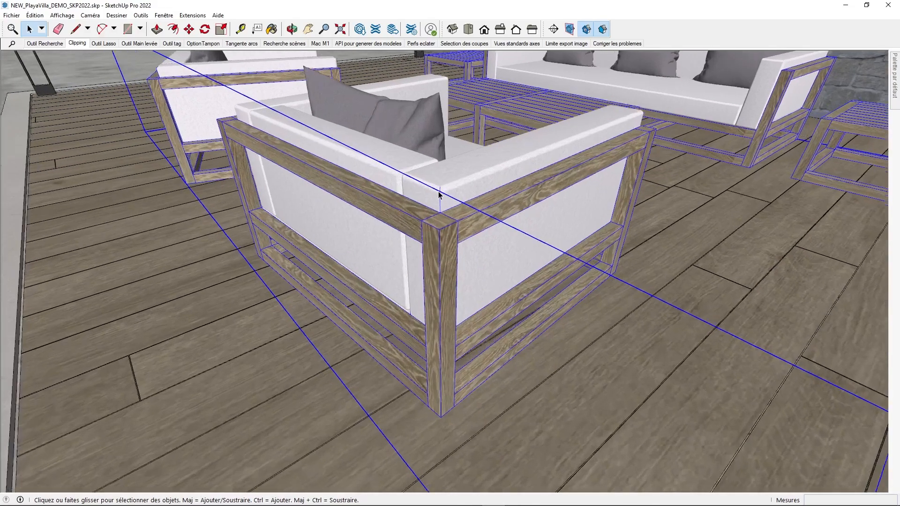
{"action": "double_click", "coordinate": [437, 232]}
{"action": "middle_click_drag", "start_coordinate": [437, 232], "coordinate": [322, 143]}
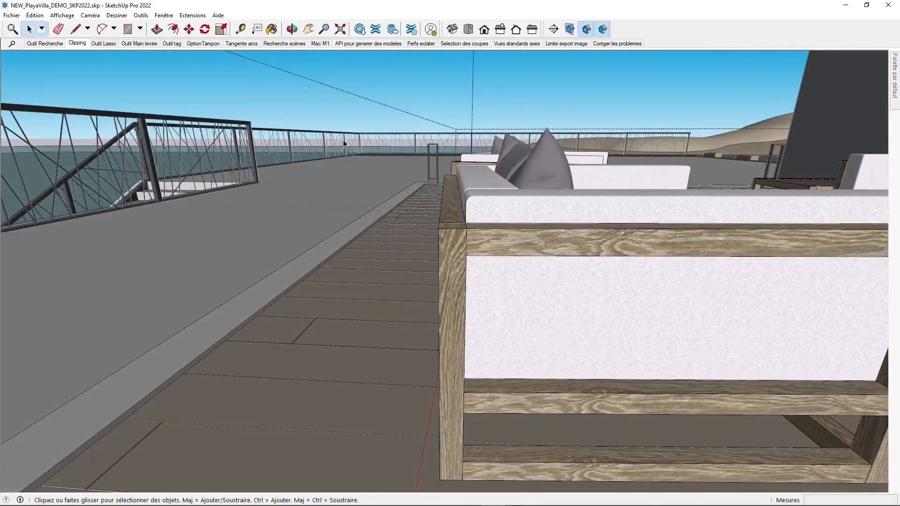
Select the nearest armchair's wooden frame and examine its corner post at very close range for clipping.
{"action": "middle_click_drag", "start_coordinate": [619, 204], "coordinate": [601, 305]}
{"action": "left_click", "coordinate": [456, 232]}
{"action": "middle_click_drag", "start_coordinate": [470, 236], "coordinate": [144, 65]}
{"action": "left_click", "coordinate": [464, 219]}
{"action": "middle_click_drag", "start_coordinate": [464, 239], "coordinate": [612, 209]}
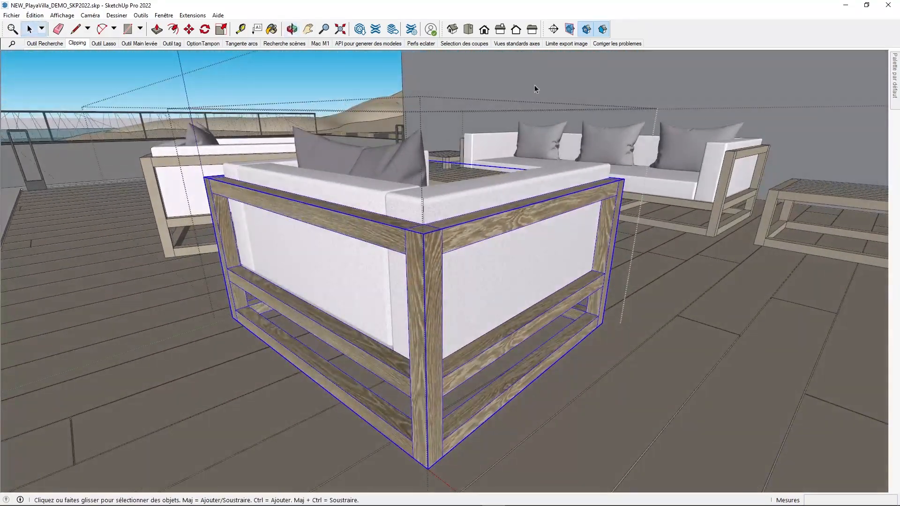
{"action": "middle_click_drag", "start_coordinate": [438, 231], "coordinate": [417, 243]}
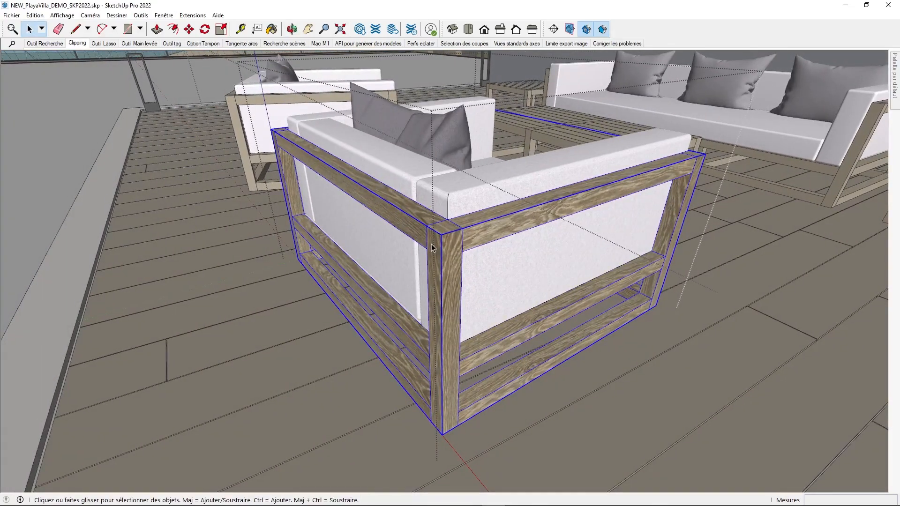
{"action": "scroll", "coordinate": [419, 245], "scroll_direction": "up", "scroll_amount": 3}
{"action": "scroll", "coordinate": [443, 238], "scroll_direction": "down", "scroll_amount": 2}
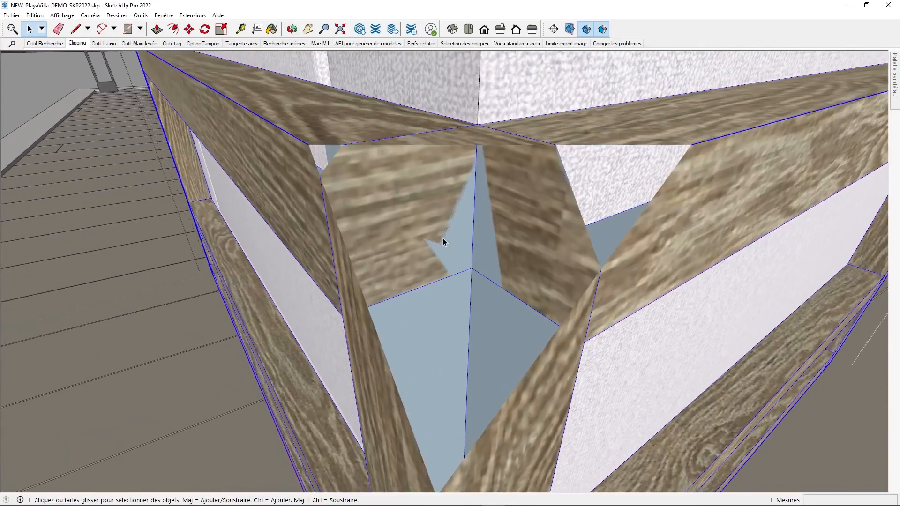
{"action": "mouse_move", "coordinate": [458, 261]}
{"action": "middle_mouse_down"}
{"action": "mouse_move", "coordinate": [515, 281]}
{"action": "mouse_move", "coordinate": [467, 271]}
{"action": "mouse_move", "coordinate": [466, 258]}
{"action": "middle_mouse_up"}
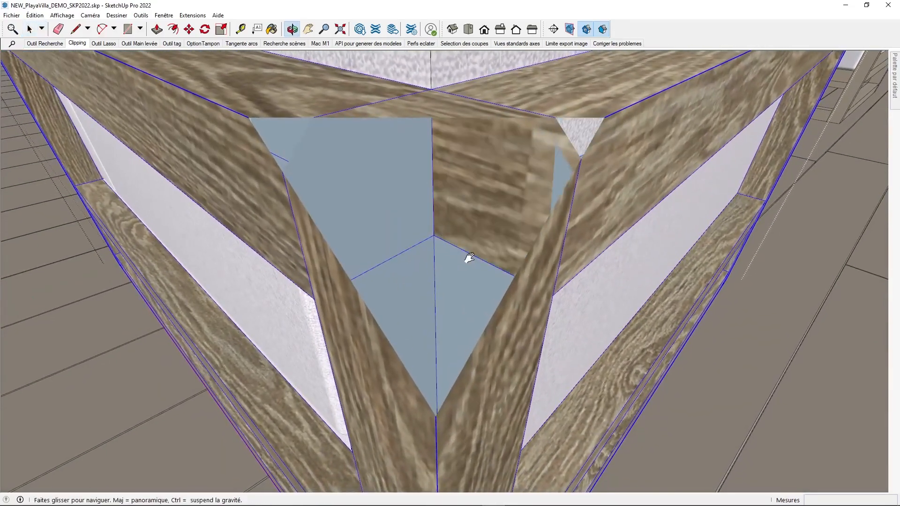
Hide the rest of the model while editing the component (Masquer le reste du modèle).
{"action": "left_click", "coordinate": [61, 16]}
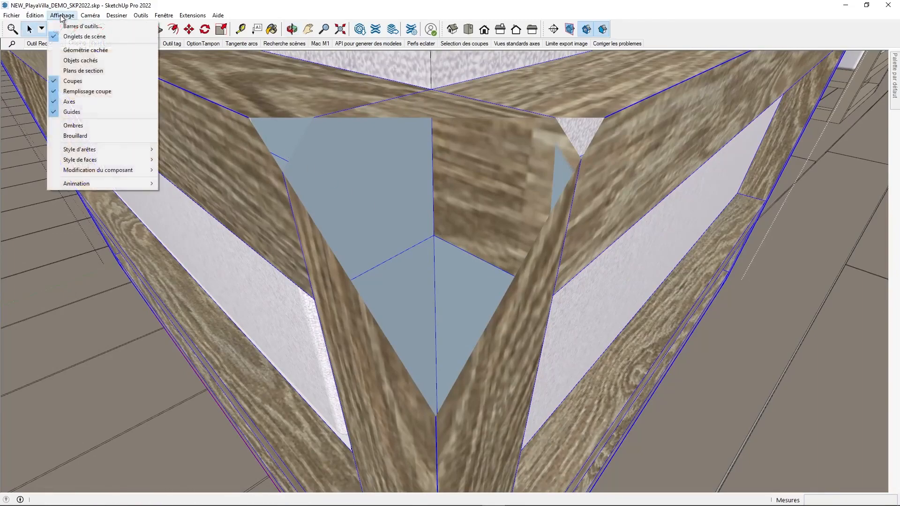
{"action": "mouse_move", "coordinate": [132, 173]}
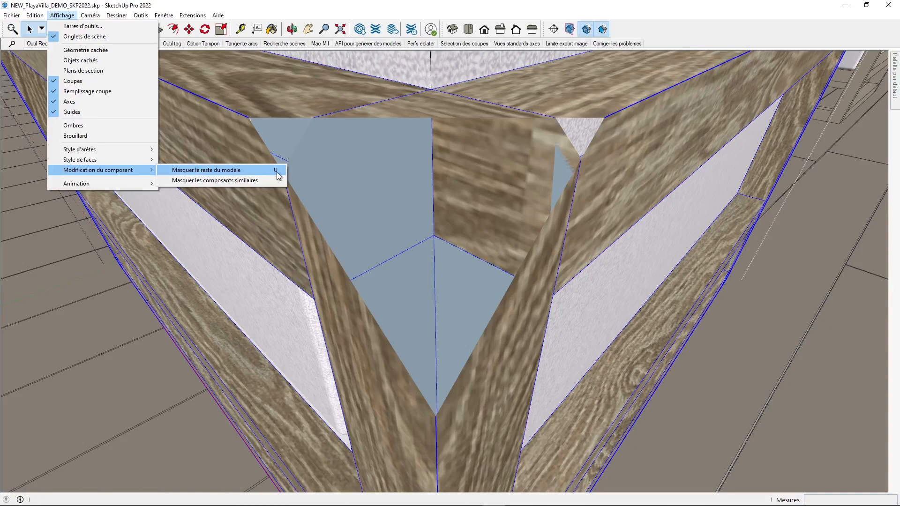
{"action": "left_click", "coordinate": [216, 170]}
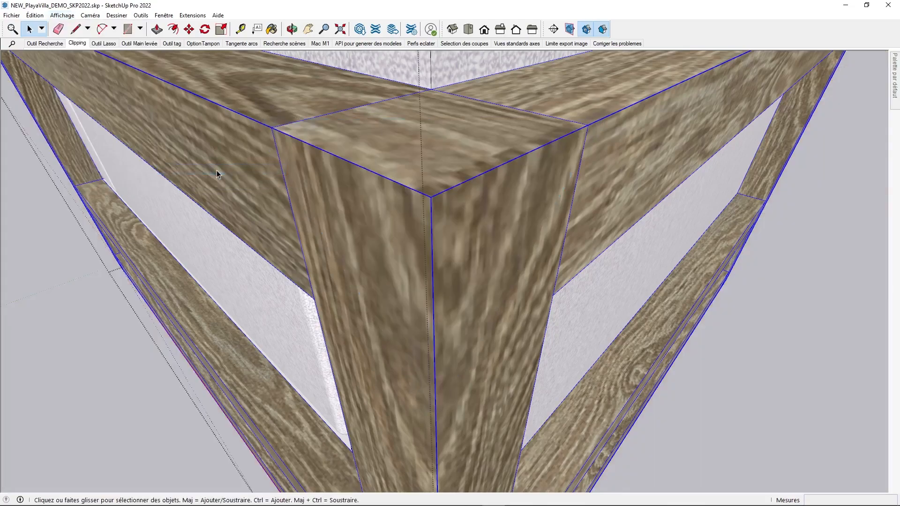
Examine the isolated armchair and its wooden frame from several sides and distances.
{"action": "middle_click_drag", "start_coordinate": [333, 206], "coordinate": [376, 228]}
{"action": "scroll", "coordinate": [408, 159], "scroll_direction": "down", "scroll_amount": 10}
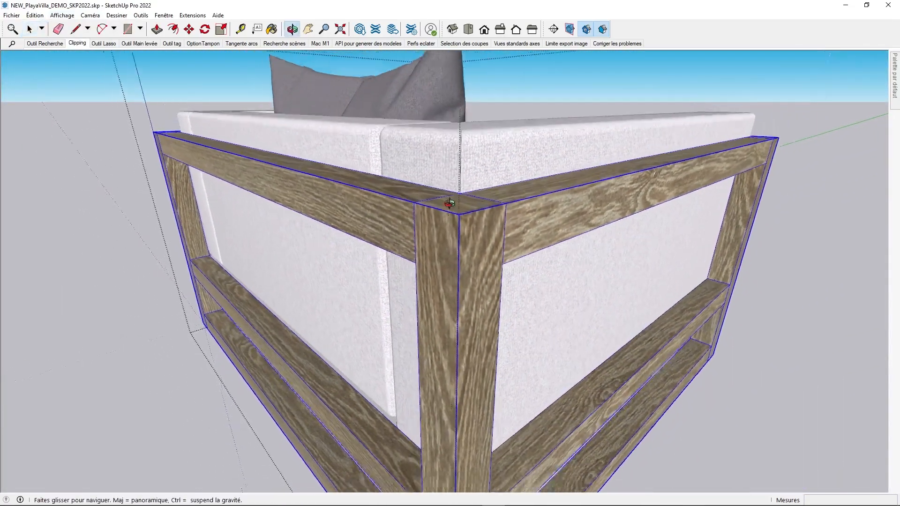
{"action": "scroll", "coordinate": [450, 204], "scroll_direction": "down", "scroll_amount": 5}
{"action": "middle_click_drag", "start_coordinate": [451, 204], "coordinate": [527, 235]}
{"action": "scroll", "coordinate": [483, 154], "scroll_direction": "down", "scroll_amount": 5}
{"action": "middle_click_drag", "start_coordinate": [482, 155], "coordinate": [486, 202]}
{"action": "scroll", "coordinate": [477, 234], "scroll_direction": "up", "scroll_amount": 3}
{"action": "scroll", "coordinate": [477, 234], "scroll_direction": "up", "scroll_amount": 2}
{"action": "middle_click_drag", "start_coordinate": [533, 244], "coordinate": [615, 207]}
{"action": "scroll", "coordinate": [597, 143], "scroll_direction": "down", "scroll_amount": 3}
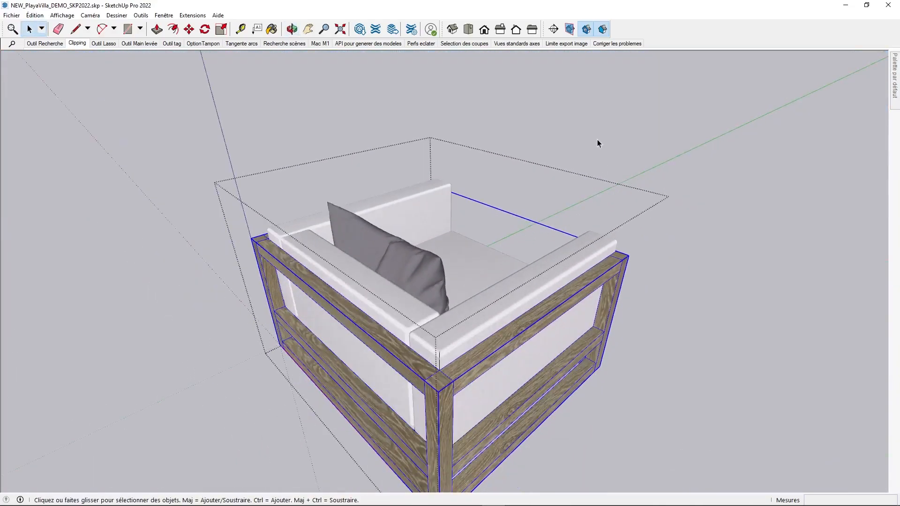
Leave the armchair's editing context for the furniture set, and examine the armchair's corner post at close range for clipping.
{"action": "middle_click_drag", "start_coordinate": [597, 143], "coordinate": [464, 235]}
{"action": "scroll", "coordinate": [464, 235], "scroll_direction": "up", "scroll_amount": 3}
{"action": "scroll", "coordinate": [465, 234], "scroll_direction": "down", "scroll_amount": 3}
{"action": "scroll", "coordinate": [368, 237], "scroll_direction": "up", "scroll_amount": 3}
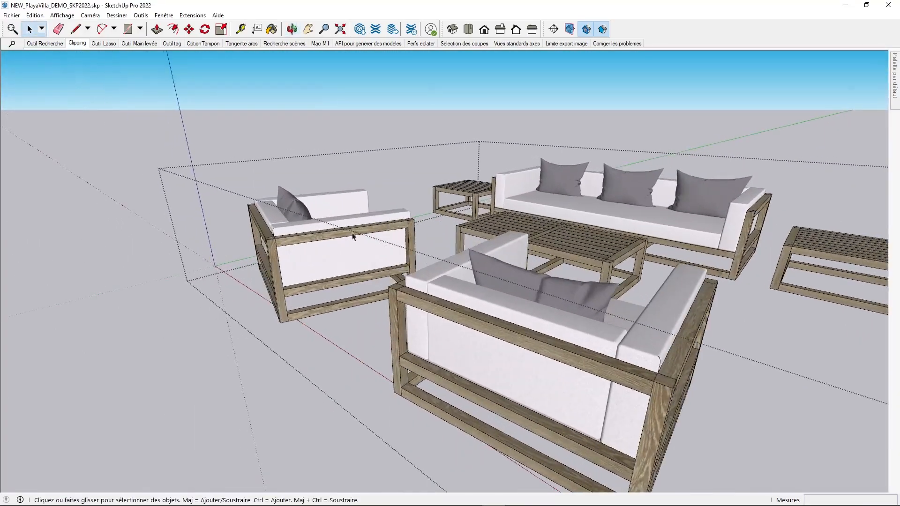
{"action": "scroll", "coordinate": [265, 244], "scroll_direction": "up", "scroll_amount": 5}
{"action": "scroll", "coordinate": [258, 254], "scroll_direction": "down", "scroll_amount": 5}
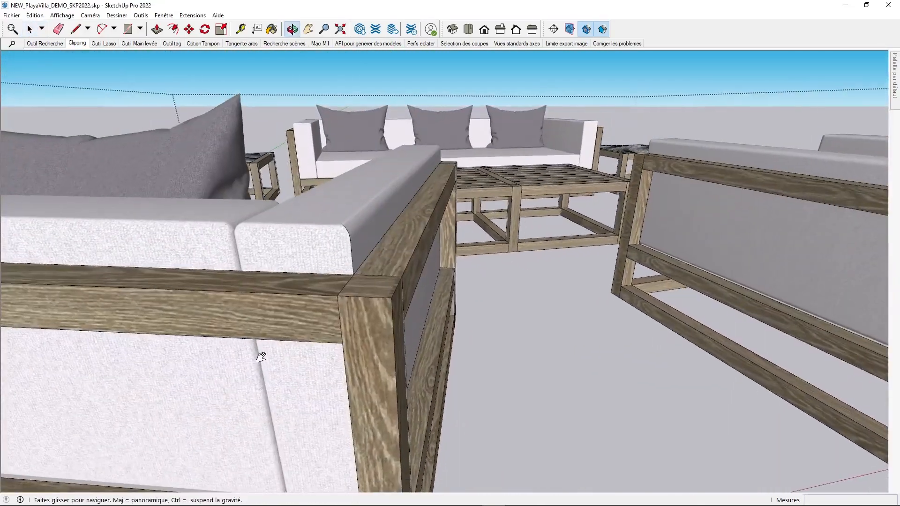
{"action": "scroll", "coordinate": [381, 265], "scroll_direction": "up", "scroll_amount": 5}
{"action": "middle_click_drag", "start_coordinate": [395, 268], "coordinate": [410, 240]}
{"action": "scroll", "coordinate": [412, 239], "scroll_direction": "up", "scroll_amount": 6}
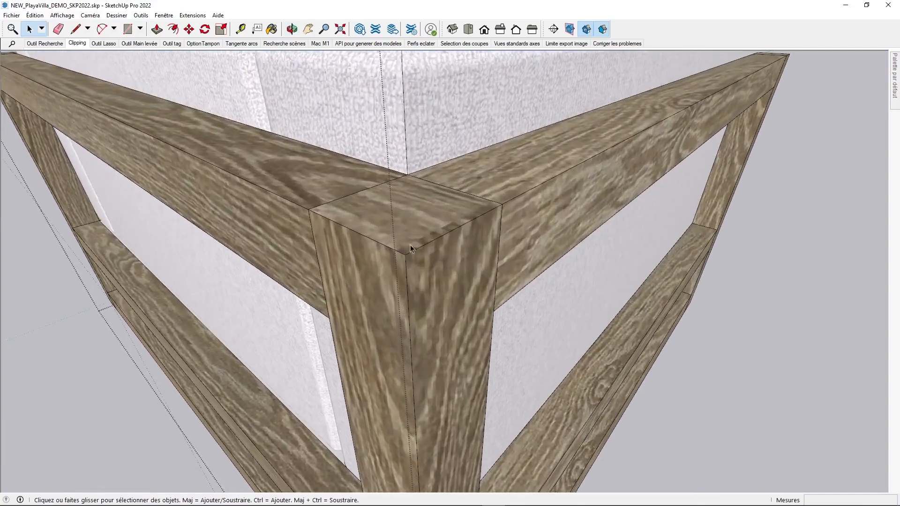
{"action": "scroll", "coordinate": [413, 267], "scroll_direction": "down", "scroll_amount": 1}
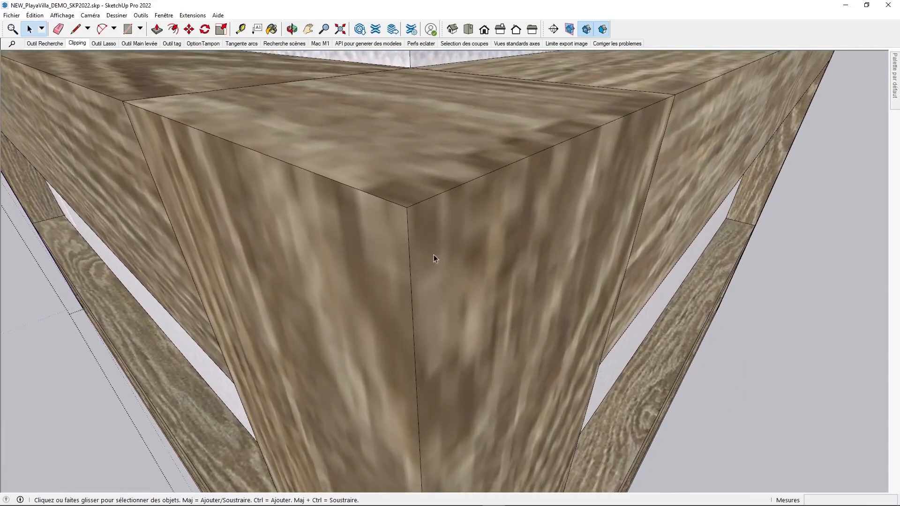
Compare the corner post with the rest of the model shown and hidden, and check the Masquer le reste du modèle option.
{"action": "scroll", "coordinate": [396, 243], "scroll_direction": "up", "scroll_amount": 2}
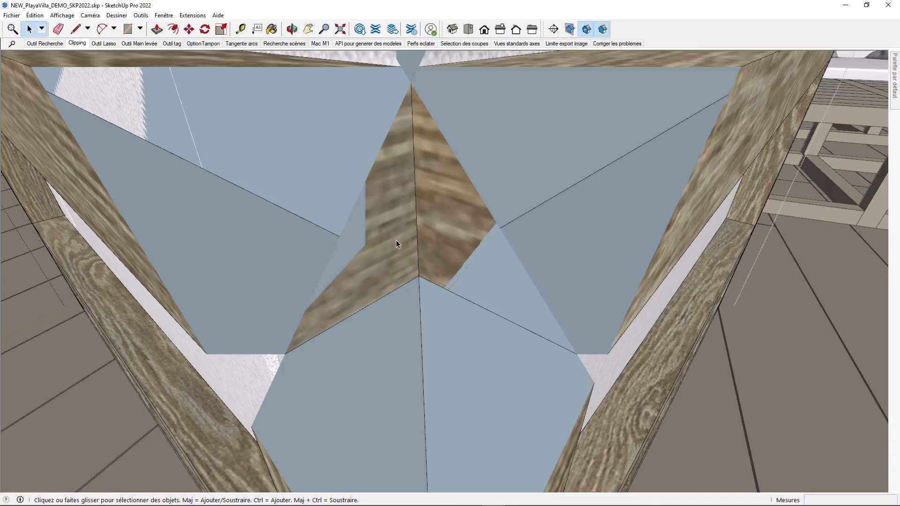
{"action": "scroll", "coordinate": [396, 240], "scroll_direction": "down", "scroll_amount": 2}
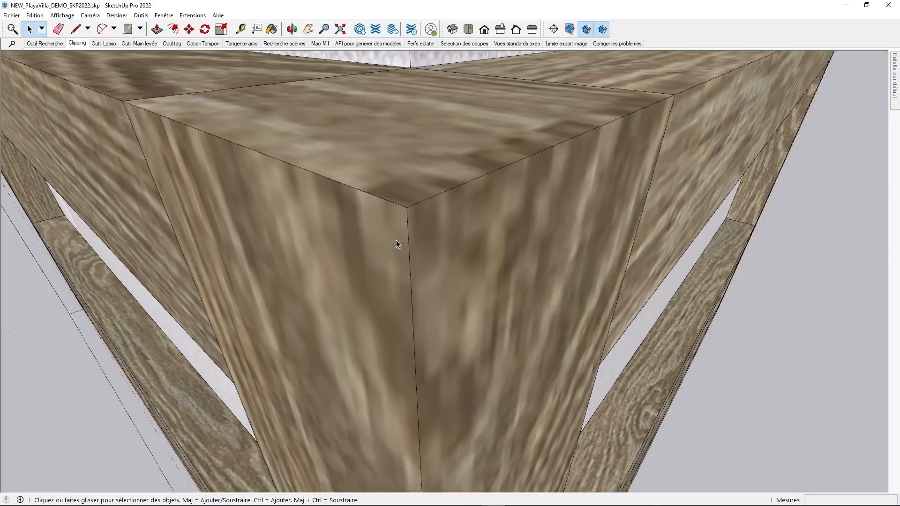
{"action": "left_click", "coordinate": [62, 15]}
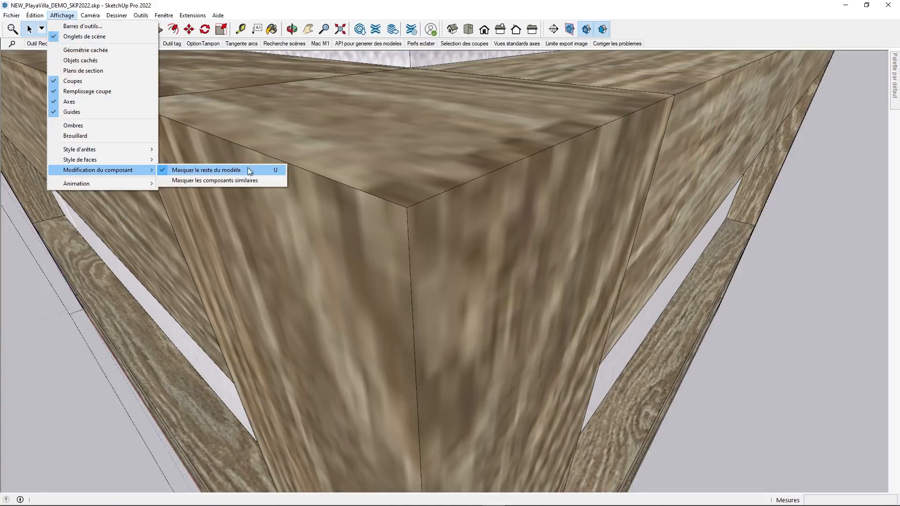
{"action": "left_click", "coordinate": [411, 204]}
Leave the furniture group and view the terrace and the villa facade from several sides.
{"action": "scroll", "coordinate": [411, 204], "scroll_direction": "down", "scroll_amount": 3}
{"action": "scroll", "coordinate": [451, 247], "scroll_direction": "down", "scroll_amount": 10}
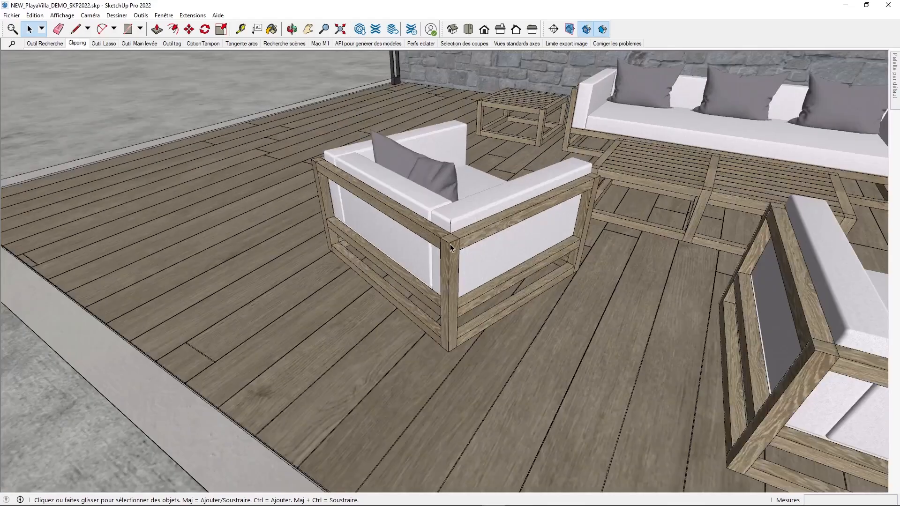
{"action": "scroll", "coordinate": [452, 248], "scroll_direction": "down", "scroll_amount": 5}
{"action": "middle_click_drag", "start_coordinate": [451, 247], "coordinate": [510, 274]}
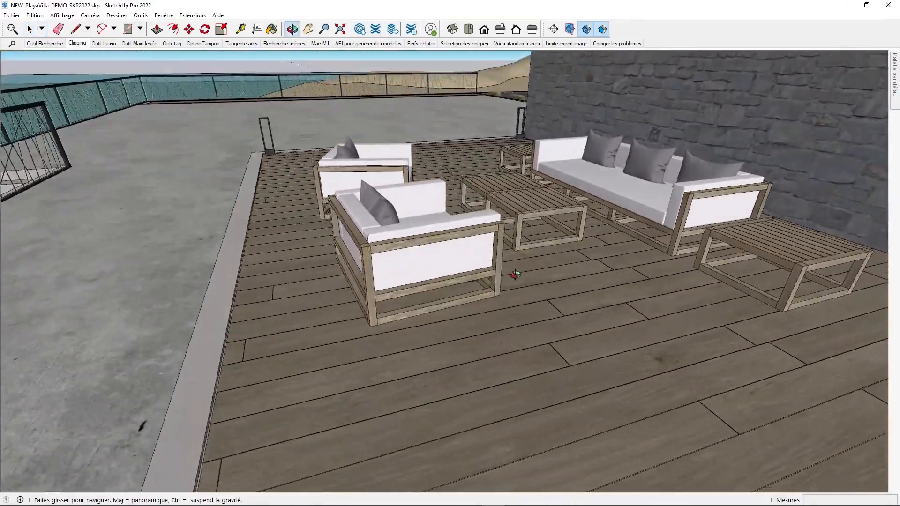
{"action": "scroll", "coordinate": [510, 275], "scroll_direction": "down", "scroll_amount": 5}
{"action": "middle_click_drag", "start_coordinate": [610, 302], "coordinate": [634, 219]}
{"action": "scroll", "coordinate": [634, 220], "scroll_direction": "down", "scroll_amount": 5}
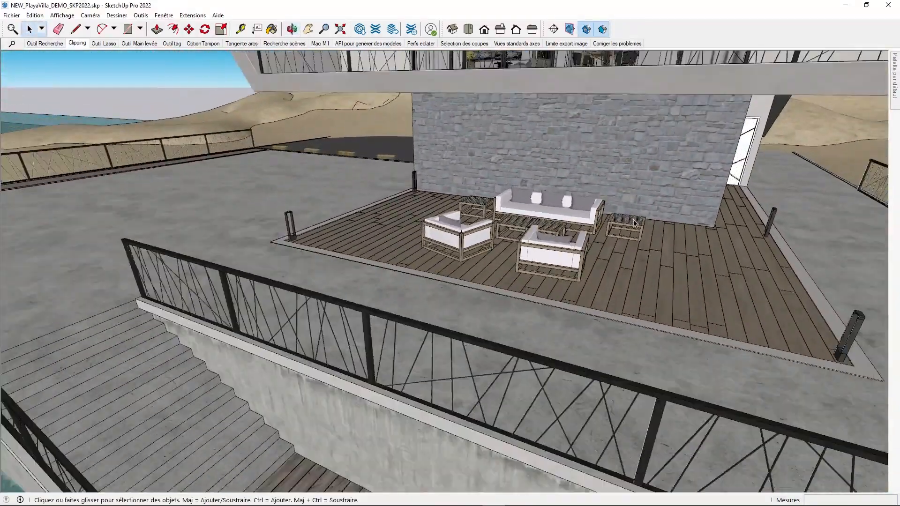
{"action": "scroll", "coordinate": [634, 220], "scroll_direction": "down", "scroll_amount": 5}
{"action": "middle_click_drag", "start_coordinate": [558, 217], "coordinate": [483, 297]}
{"action": "scroll", "coordinate": [496, 301], "scroll_direction": "down", "scroll_amount": 3}
{"action": "scroll", "coordinate": [472, 293], "scroll_direction": "up", "scroll_amount": 5}
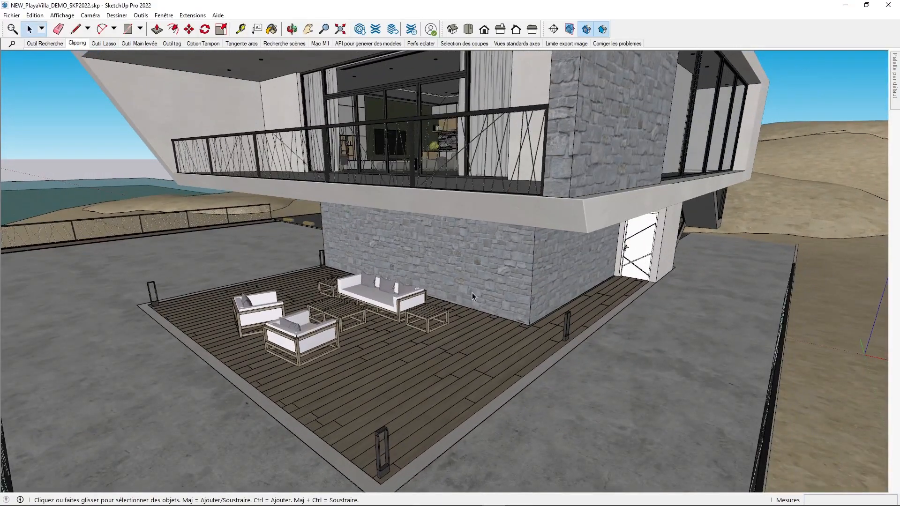
Display the Outil Lasso scene and select single objects in turn, including the television, the dining set and the branch vase.
{"action": "left_click", "coordinate": [99, 45]}
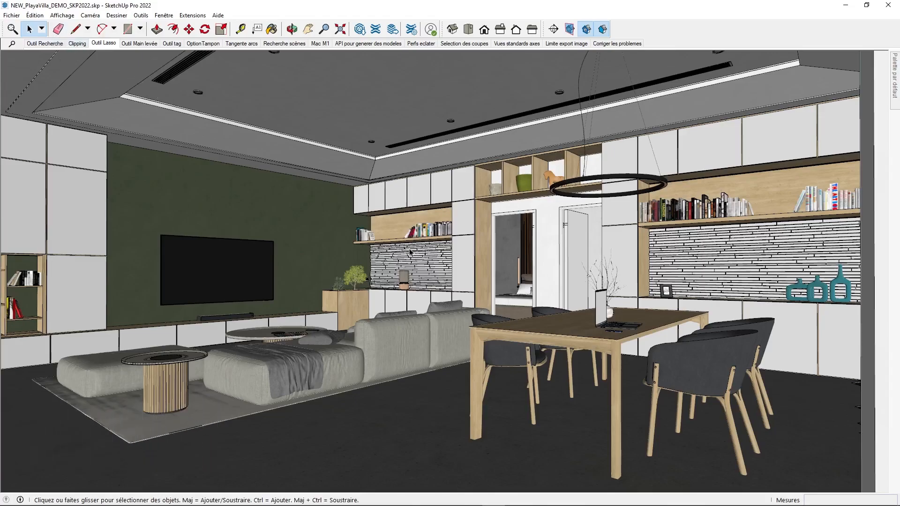
{"action": "left_click", "coordinate": [362, 236]}
{"action": "left_click", "coordinate": [194, 259]}
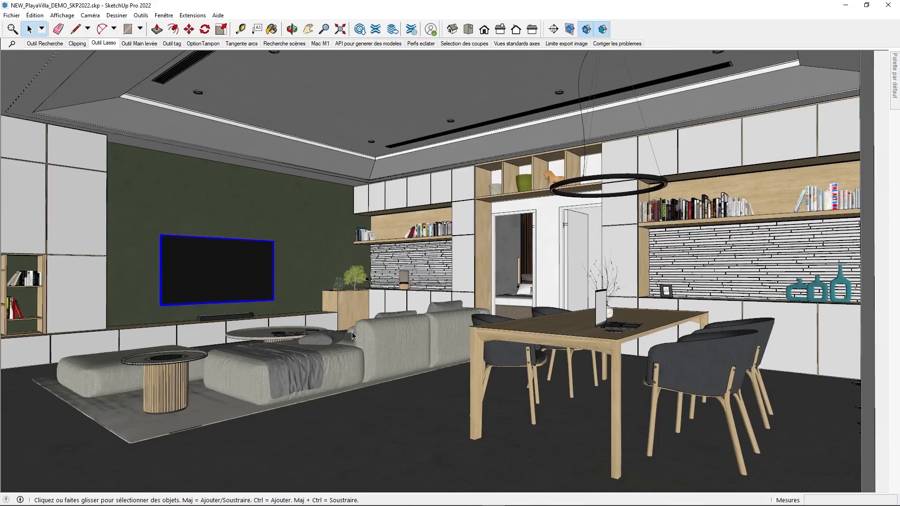
{"action": "left_click", "coordinate": [399, 327]}
{"action": "left_click", "coordinate": [587, 322]}
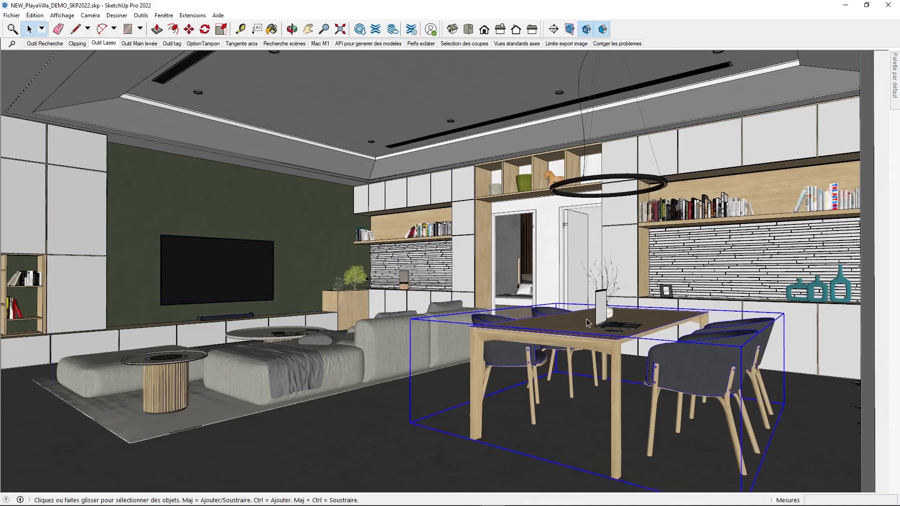
{"action": "left_click", "coordinate": [599, 306]}
{"action": "left_click", "coordinate": [608, 287]}
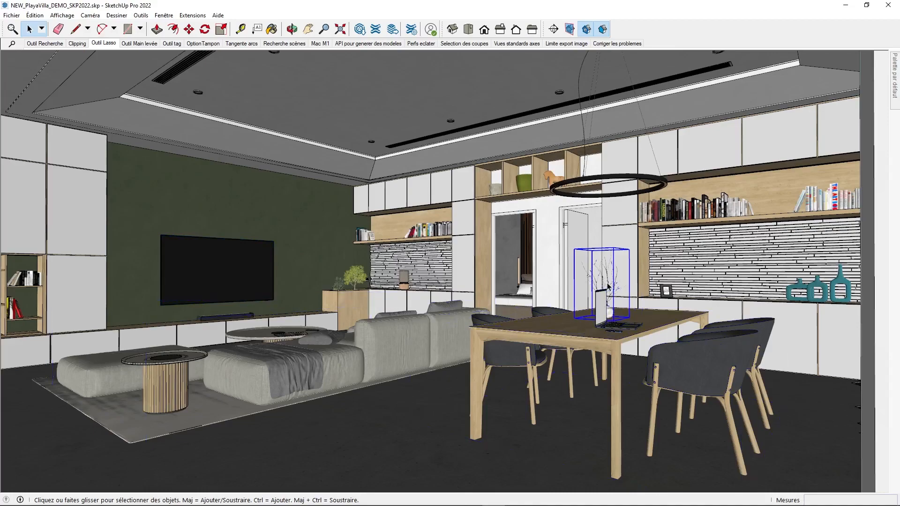
{"action": "left_click", "coordinate": [386, 258]}
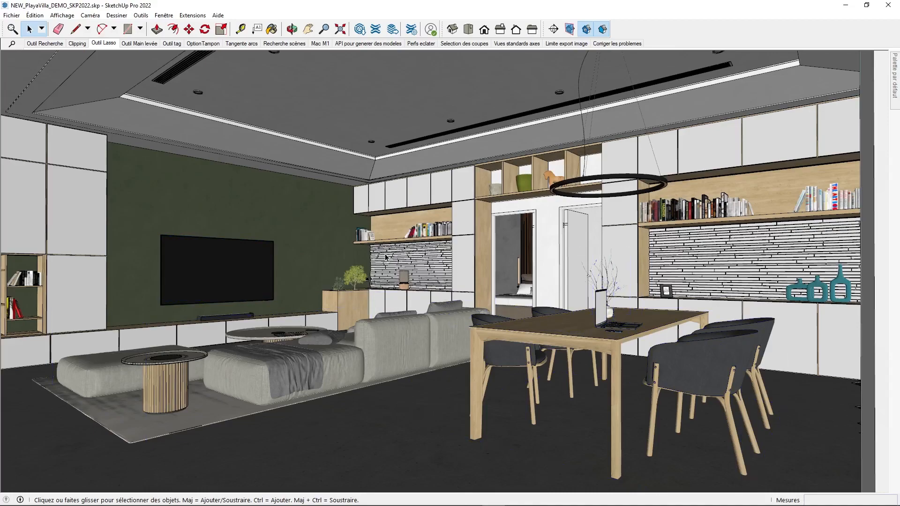
{"action": "left_click", "coordinate": [42, 29]}
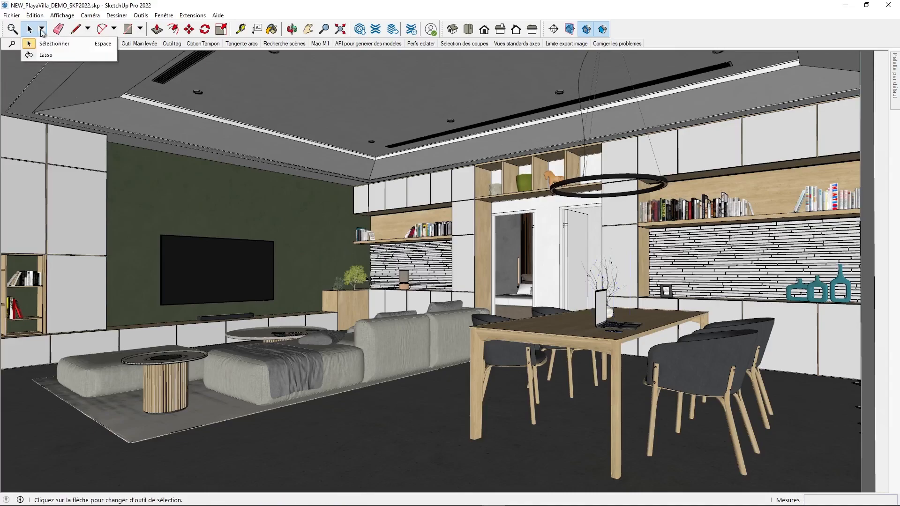
{"action": "left_click", "coordinate": [56, 55]}
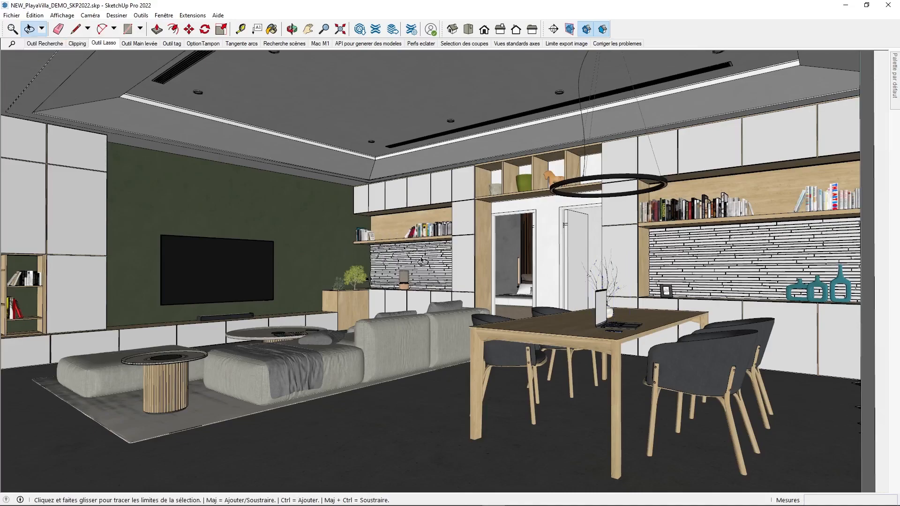
{"action": "key", "text": "space"}
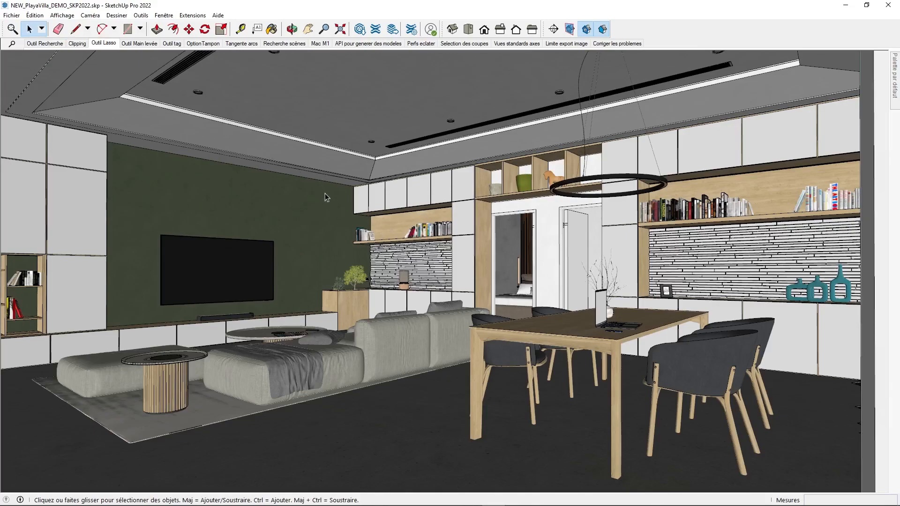
Window-select the decorative objects near the television wall, and make another window selection around the laptop on the dining table.
{"action": "left_click_drag", "start_coordinate": [242, 208], "coordinate": [529, 350]}
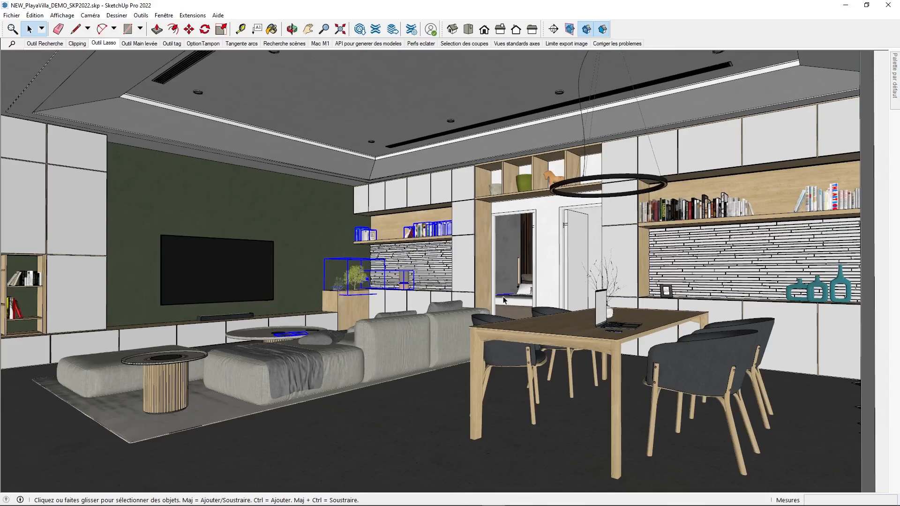
{"action": "left_click_drag", "start_coordinate": [449, 285], "coordinate": [747, 491]}
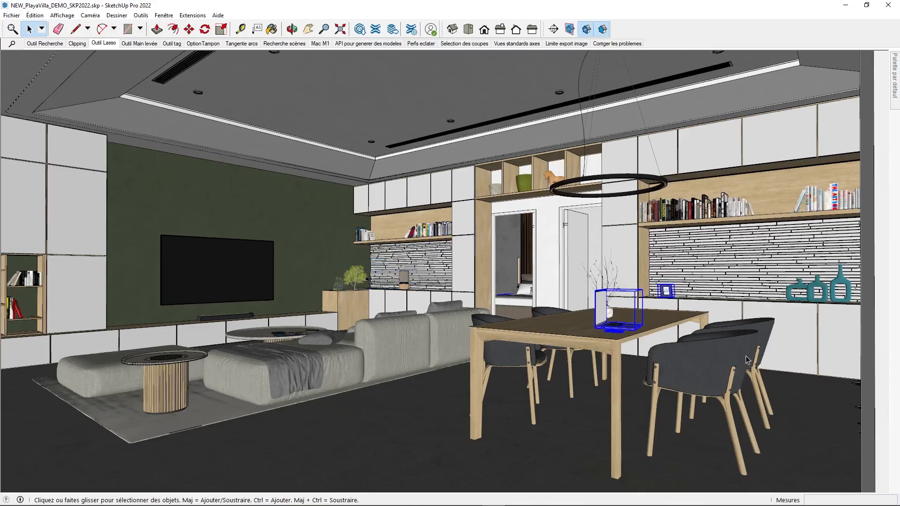
{"action": "left_click", "coordinate": [602, 339]}
Try window and crossing selections on the dining set from a more frontal view, clearing the selection after each.
{"action": "middle_click_drag", "start_coordinate": [571, 364], "coordinate": [403, 269]}
{"action": "scroll", "coordinate": [392, 262], "scroll_direction": "up", "scroll_amount": 1}
{"action": "left_click_drag", "start_coordinate": [317, 216], "coordinate": [721, 439]}
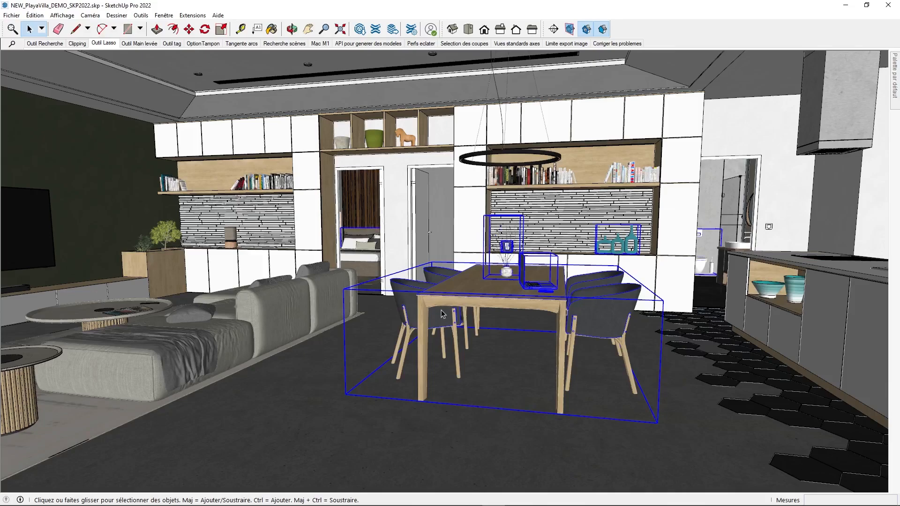
{"action": "middle_click_drag", "start_coordinate": [548, 290], "coordinate": [517, 288]}
{"action": "key", "text": "Escape"}
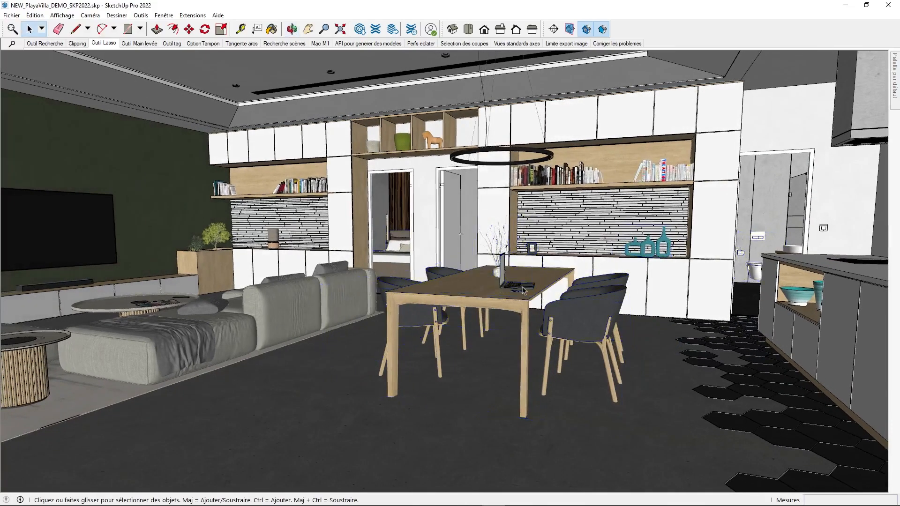
{"action": "left_click_drag", "start_coordinate": [553, 378], "coordinate": [495, 283]}
{"action": "key", "text": "ctrl+t"}
Activate the Lasso tool and lasso the laptop and phone from a closer view of the dining table.
{"action": "left_click", "coordinate": [41, 29]}
{"action": "left_click", "coordinate": [44, 58]}
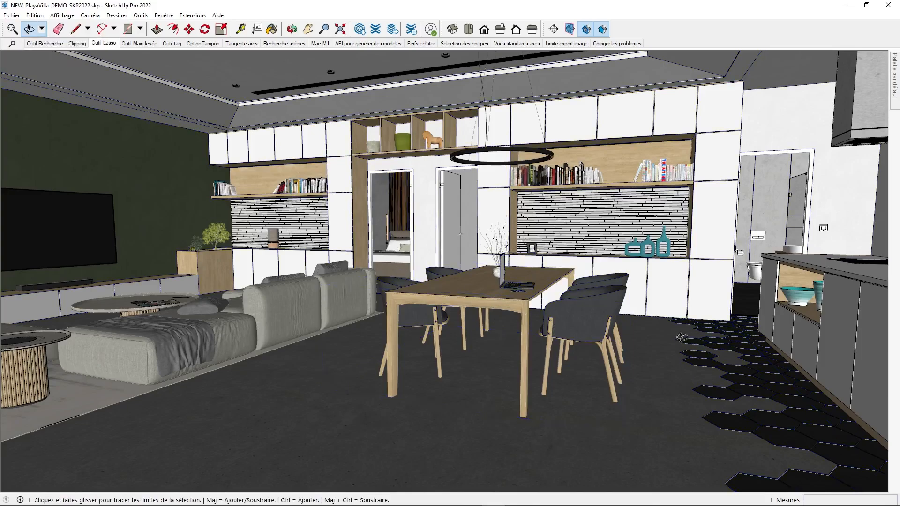
{"action": "scroll", "coordinate": [529, 311], "scroll_direction": "up", "scroll_amount": 10}
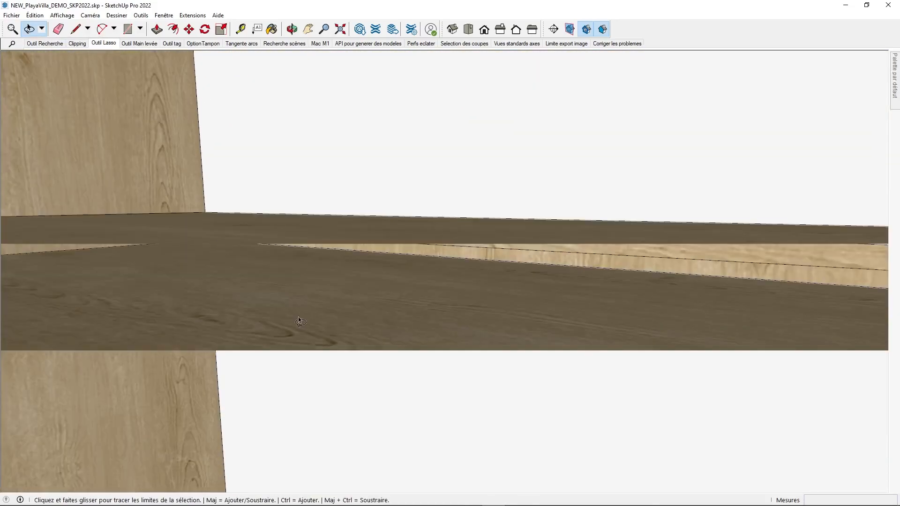
{"action": "middle_click_drag", "start_coordinate": [300, 322], "coordinate": [640, 328]}
{"action": "mouse_move", "coordinate": [117, 403]}
{"action": "middle_mouse_down", "text": "shift"}
{"action": "mouse_move", "coordinate": [300, 370]}
{"action": "mouse_move", "coordinate": [547, 307]}
{"action": "mouse_move", "coordinate": [386, 346]}
{"action": "mouse_move", "coordinate": [432, 240]}
{"action": "mouse_move", "coordinate": [454, 262]}
{"action": "middle_mouse_up", "text": "shift"}
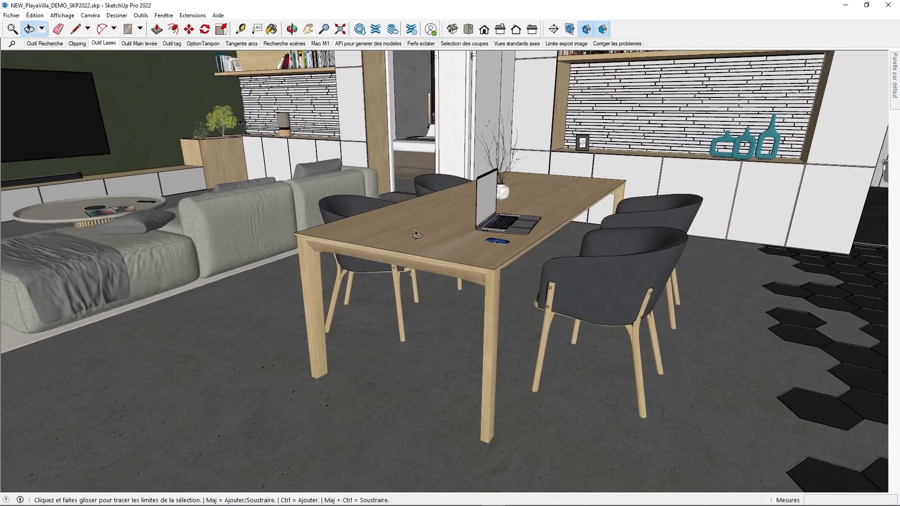
{"action": "mouse_move", "coordinate": [551, 242]}
{"action": "left_mouse_down"}
{"action": "mouse_move", "coordinate": [490, 150]}
{"action": "mouse_move", "coordinate": [552, 242]}
{"action": "left_mouse_up"}
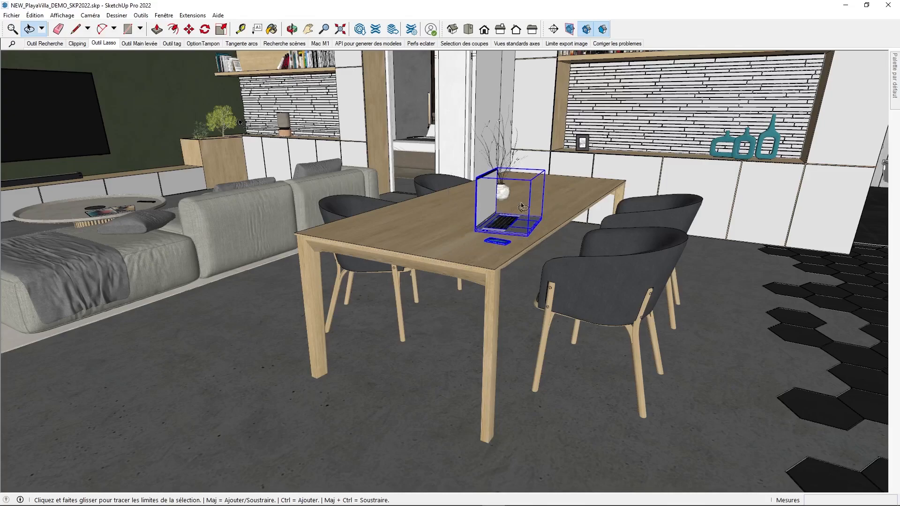
Compare crossing and enclosing lasso selections around the laptop, the dining table's front leg and the phone.
{"action": "mouse_move", "coordinate": [552, 215]}
{"action": "left_mouse_down"}
{"action": "mouse_move", "coordinate": [459, 226]}
{"action": "mouse_move", "coordinate": [498, 253]}
{"action": "mouse_move", "coordinate": [553, 214]}
{"action": "left_mouse_up"}
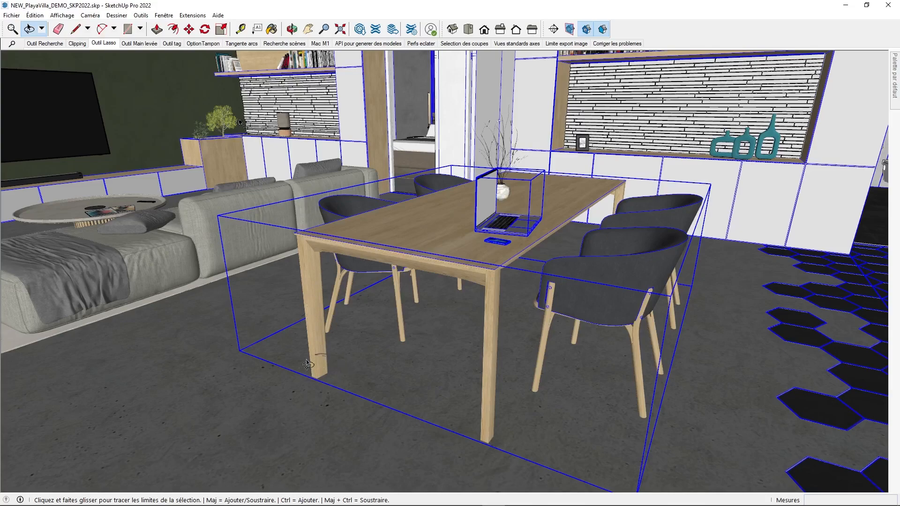
{"action": "left_click", "coordinate": [350, 365]}
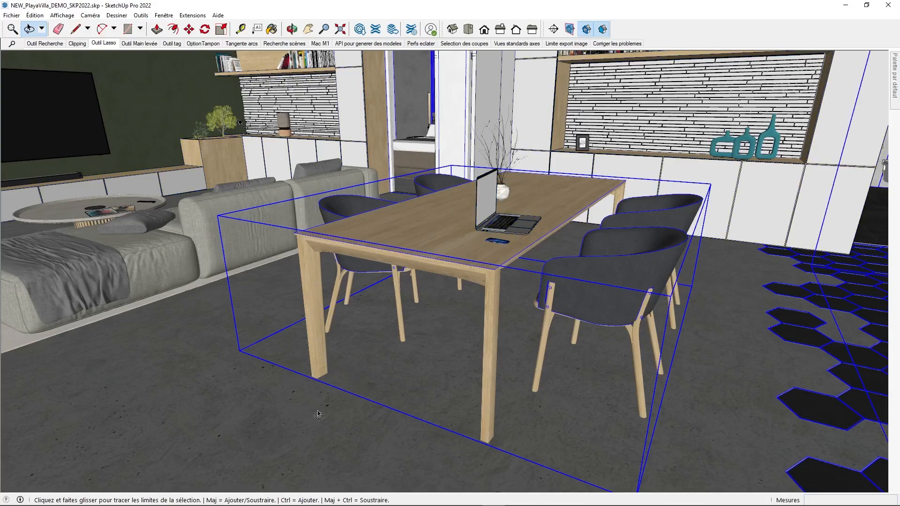
{"action": "left_click", "coordinate": [338, 405]}
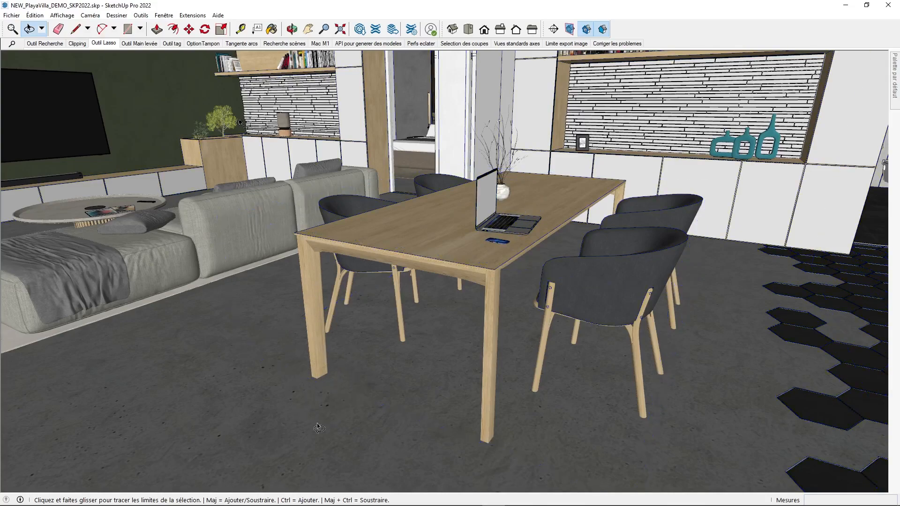
{"action": "mouse_move", "coordinate": [339, 415]}
{"action": "left_mouse_down"}
{"action": "mouse_move", "coordinate": [356, 379]}
{"action": "mouse_move", "coordinate": [317, 421]}
{"action": "left_mouse_up"}
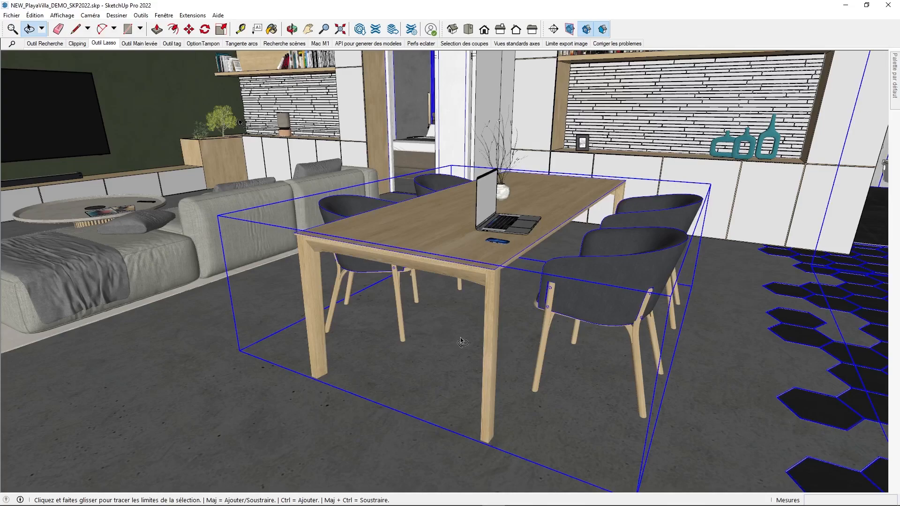
{"action": "mouse_move", "coordinate": [475, 233]}
{"action": "left_mouse_down"}
{"action": "mouse_move", "coordinate": [529, 248]}
{"action": "mouse_move", "coordinate": [513, 237]}
{"action": "left_mouse_up"}
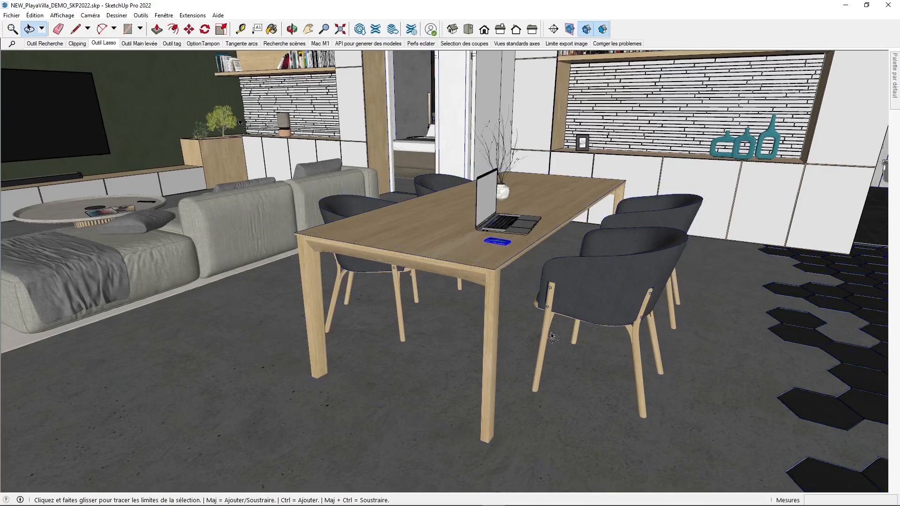
{"action": "scroll", "coordinate": [515, 243], "scroll_direction": "up", "scroll_amount": 6}
{"action": "middle_click_drag", "start_coordinate": [511, 237], "coordinate": [482, 268]}
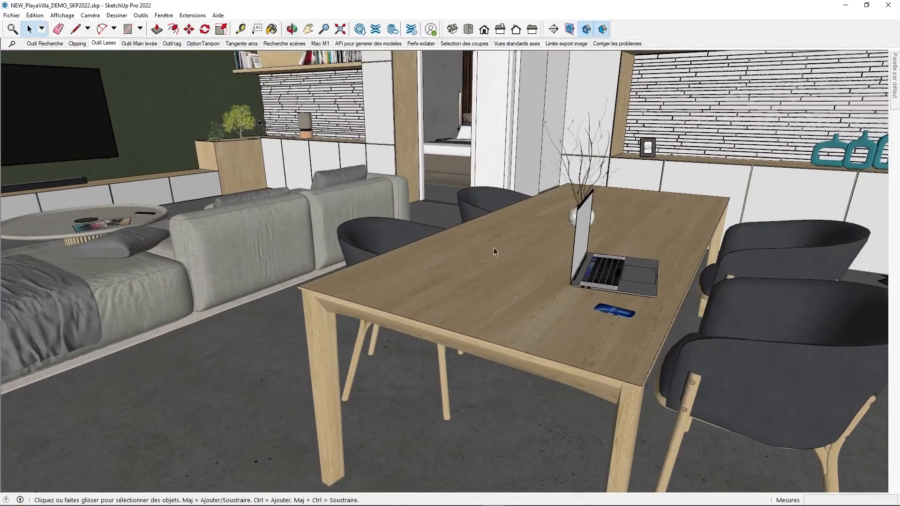
Display the Outil Main levée scene, then draw a wavy freehand curve across the concrete terrace and select it.
{"action": "left_click", "coordinate": [135, 43]}
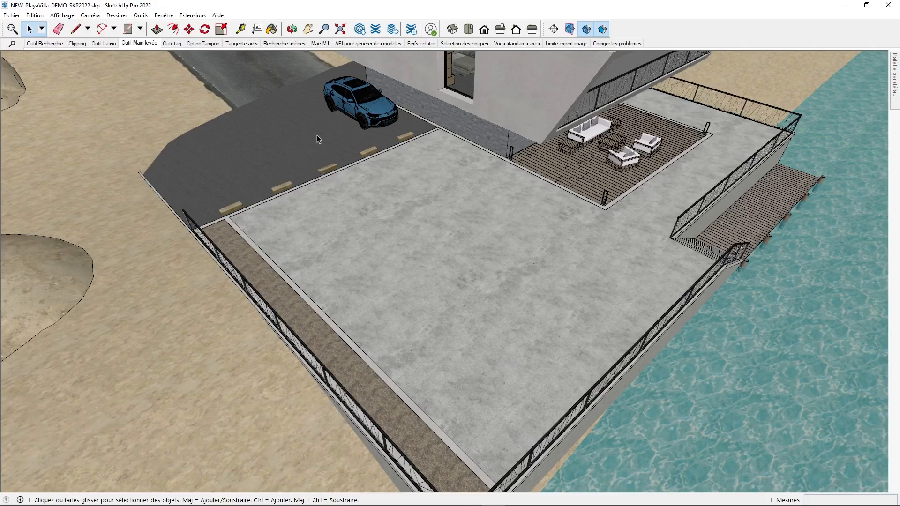
{"action": "left_click", "coordinate": [87, 29]}
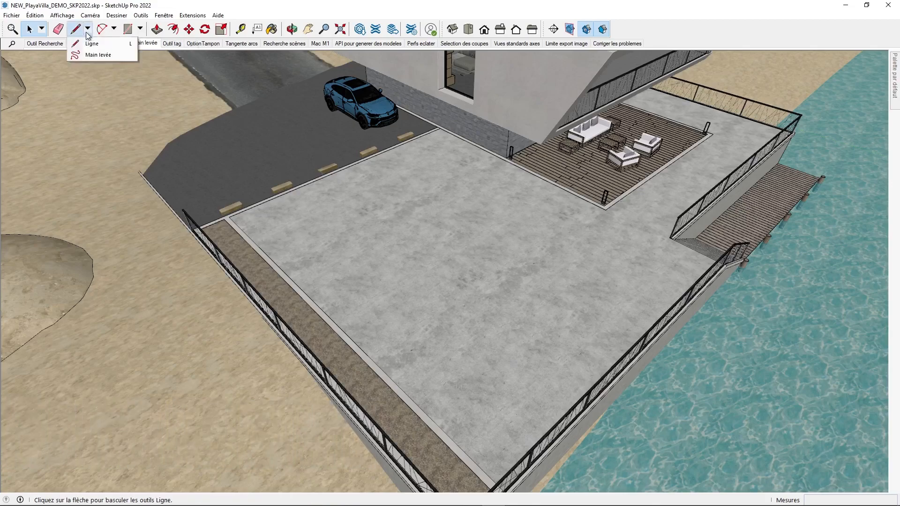
{"action": "left_click", "coordinate": [92, 56]}
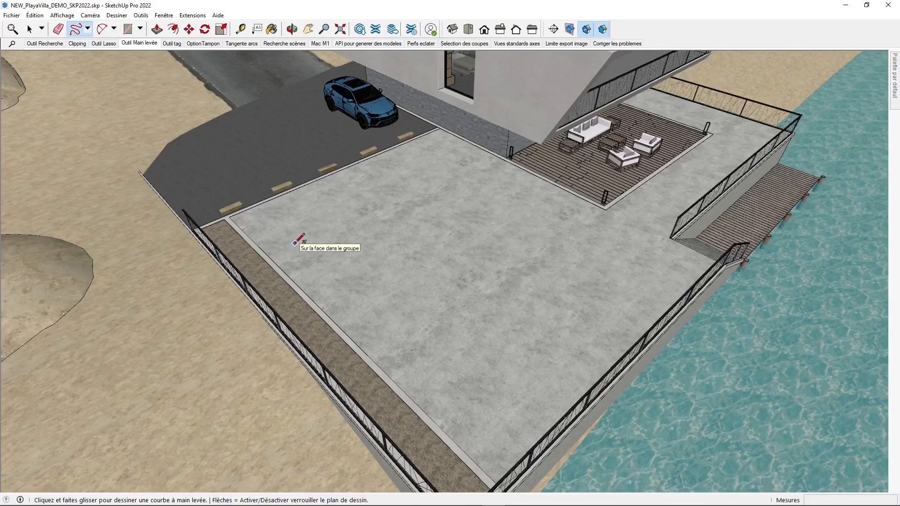
{"action": "mouse_move", "coordinate": [297, 225]}
{"action": "left_mouse_down"}
{"action": "mouse_move", "coordinate": [340, 205]}
{"action": "mouse_move", "coordinate": [368, 275]}
{"action": "mouse_move", "coordinate": [522, 344]}
{"action": "mouse_move", "coordinate": [511, 407]}
{"action": "left_mouse_up"}
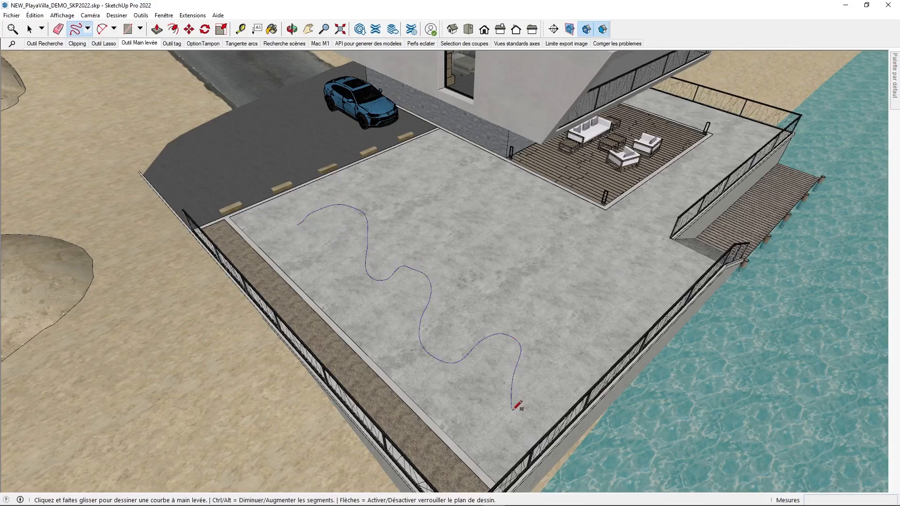
{"action": "key", "text": "space"}
{"action": "left_click", "coordinate": [424, 277]}
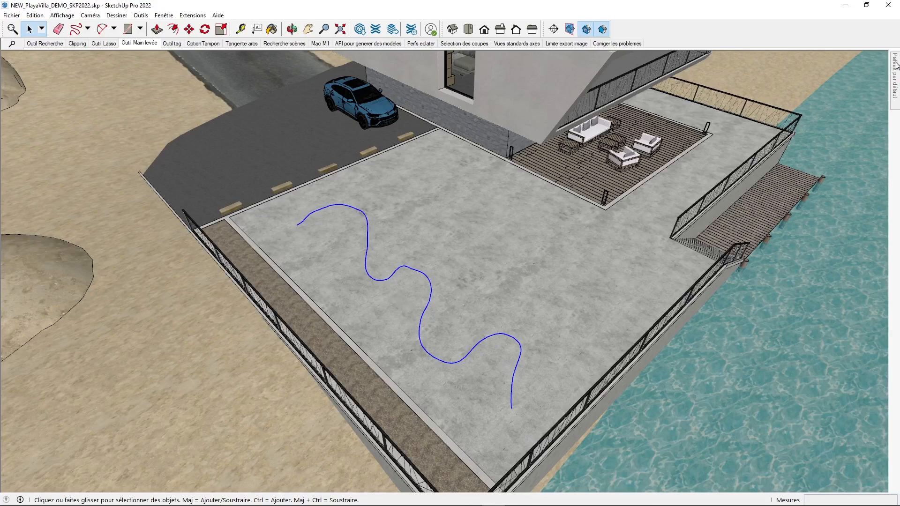
Inspect the wavy curve's entity info, then delete the curve.
{"action": "mouse_move", "coordinate": [895, 66]}
{"action": "left_click", "coordinate": [807, 64]}
{"action": "key", "text": "Delete"}
Draw a longer, winding and almost closed freehand curve on the concrete terrace and select it.
{"action": "left_click", "coordinate": [75, 29]}
{"action": "mouse_move", "coordinate": [391, 250]}
{"action": "left_mouse_down"}
{"action": "mouse_move", "coordinate": [329, 241]}
{"action": "mouse_move", "coordinate": [429, 197]}
{"action": "mouse_move", "coordinate": [480, 259]}
{"action": "mouse_move", "coordinate": [490, 332]}
{"action": "mouse_move", "coordinate": [454, 377]}
{"action": "mouse_move", "coordinate": [396, 308]}
{"action": "mouse_move", "coordinate": [406, 297]}
{"action": "left_mouse_up"}
{"action": "key", "text": "space"}
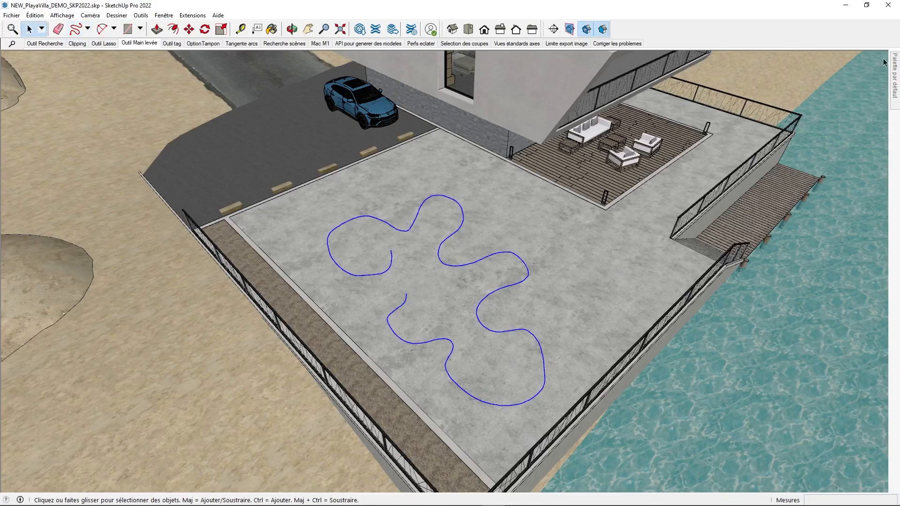
Inspect the segment information of the almost closed curve, then delete the curve from the terrace.
{"action": "mouse_move", "coordinate": [895, 59]}
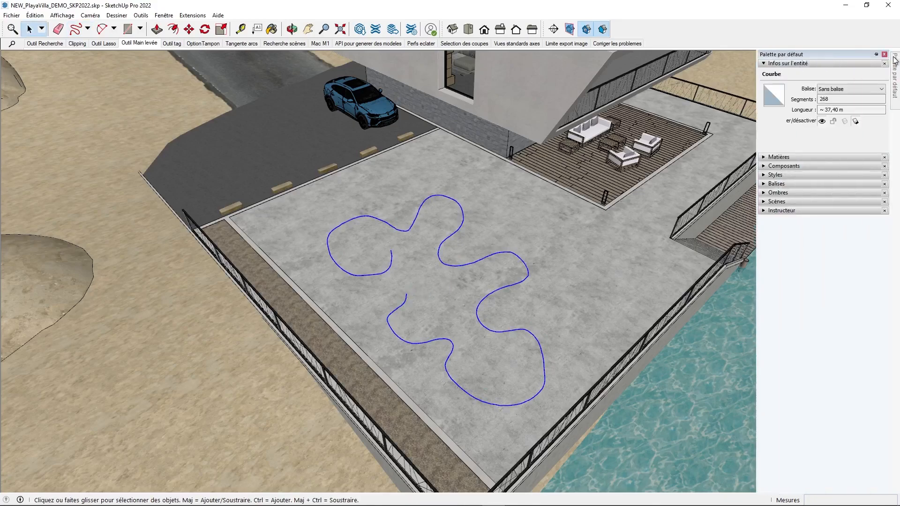
{"action": "mouse_move", "coordinate": [510, 311]}
{"action": "middle_mouse_down"}
{"action": "mouse_move", "coordinate": [518, 316]}
{"action": "mouse_move", "coordinate": [499, 301]}
{"action": "middle_mouse_up"}
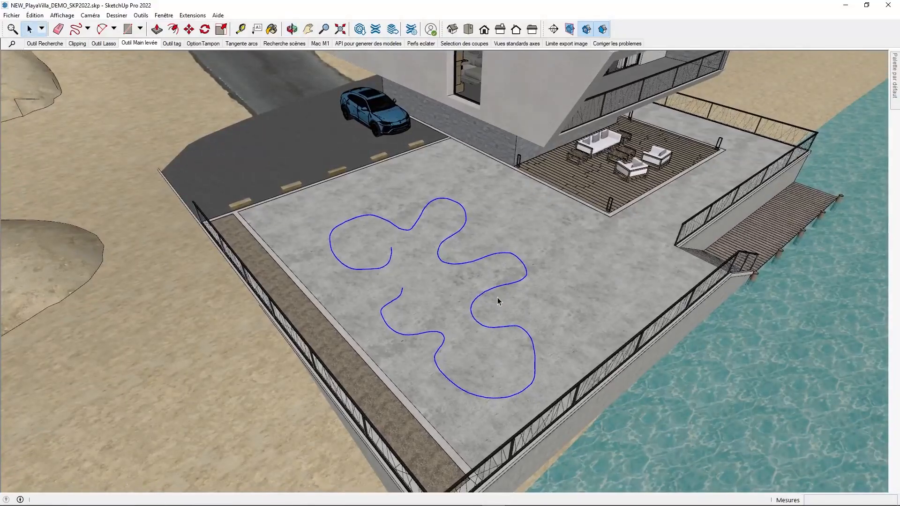
{"action": "key", "text": "Delete"}
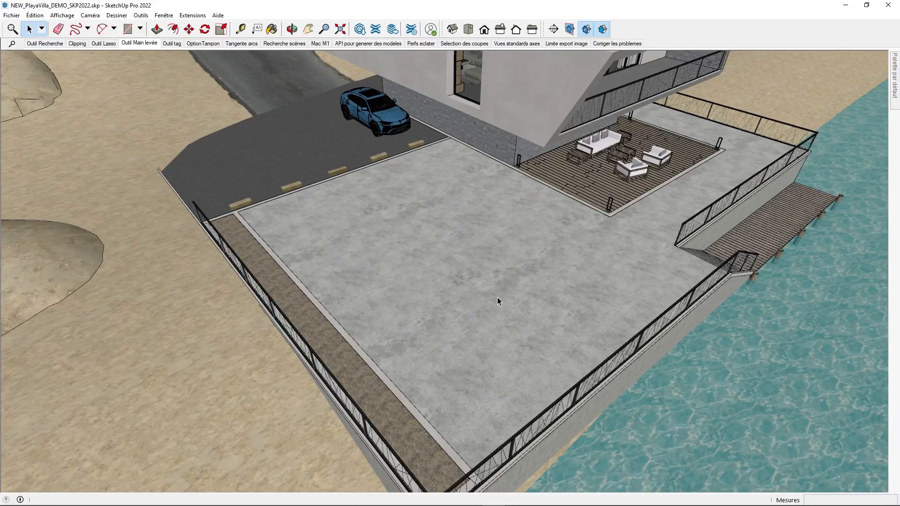
Display the Outil tag scene and keep the default tray docked with only the Balises list expanded.
{"action": "left_click", "coordinate": [167, 43]}
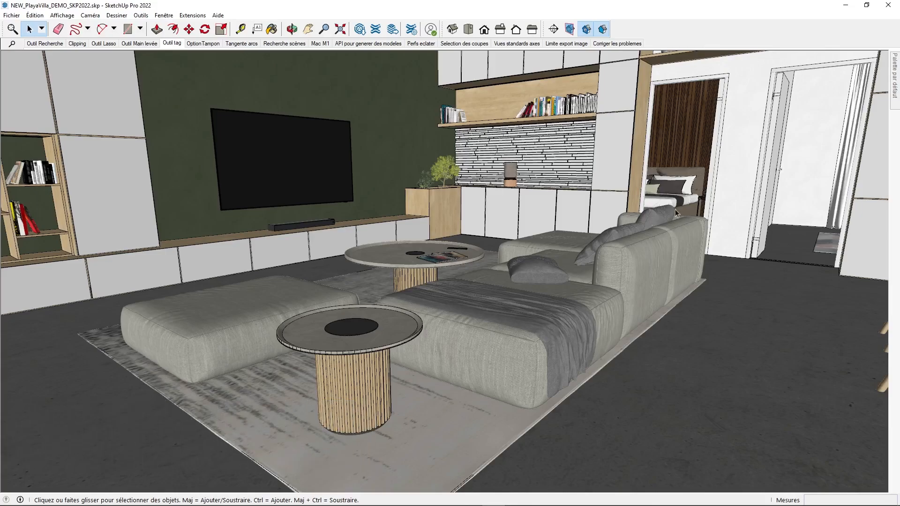
{"action": "mouse_move", "coordinate": [895, 71]}
{"action": "left_click", "coordinate": [887, 54]}
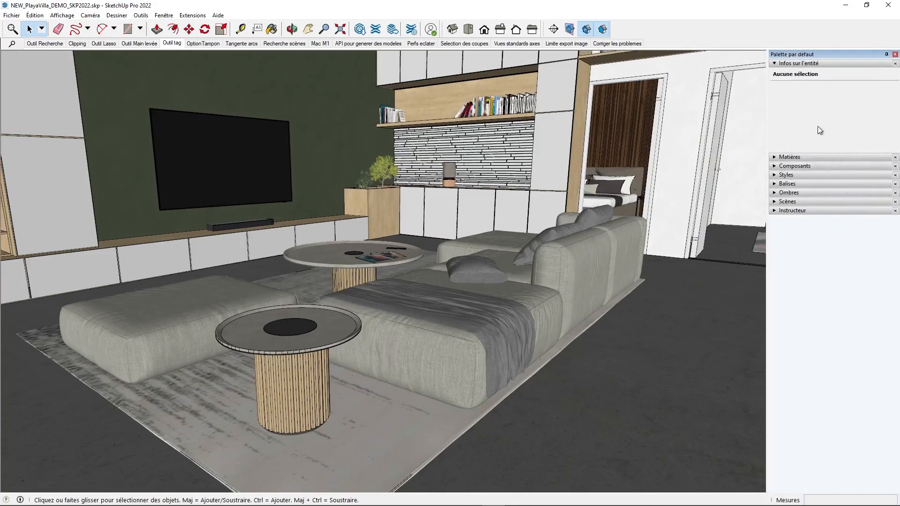
{"action": "left_click", "coordinate": [798, 63]}
{"action": "left_click", "coordinate": [788, 98]}
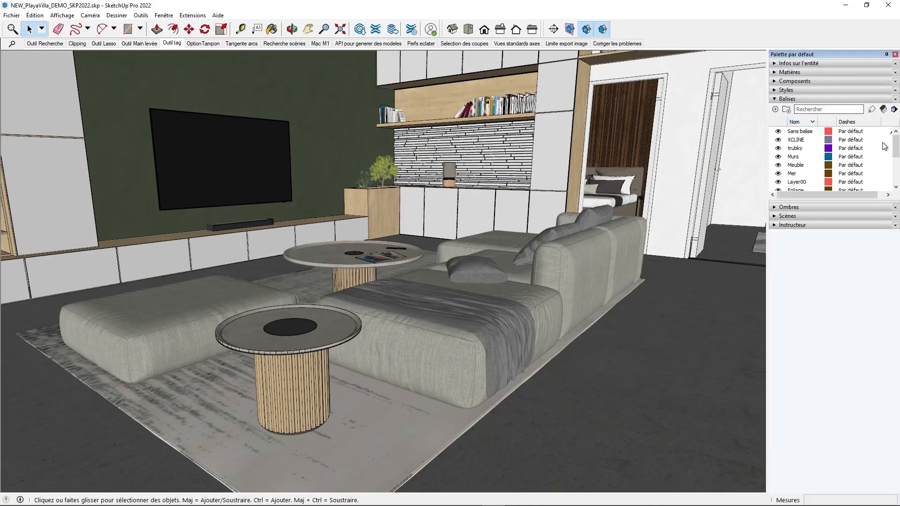
Create a new tag named Meubles.
{"action": "mouse_move", "coordinate": [896, 145]}
{"action": "left_mouse_down"}
{"action": "mouse_move", "coordinate": [896, 172]}
{"action": "mouse_move", "coordinate": [896, 142]}
{"action": "left_mouse_up"}
{"action": "left_click", "coordinate": [776, 111]}
{"action": "type", "text": "Meubles"}
{"action": "key", "text": "Return"}
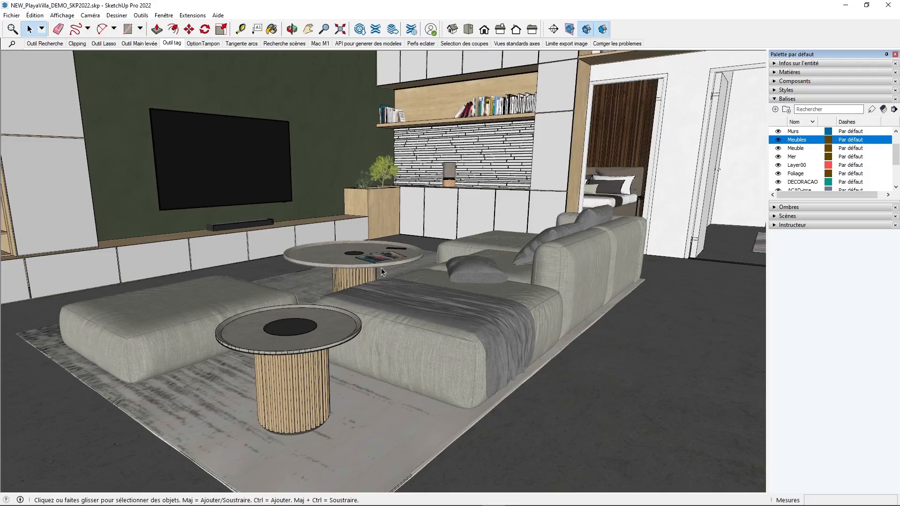
Apply the Meubles tag to the television and wall cabinets, and check their tag in the entity info.
{"action": "left_click", "coordinate": [873, 110]}
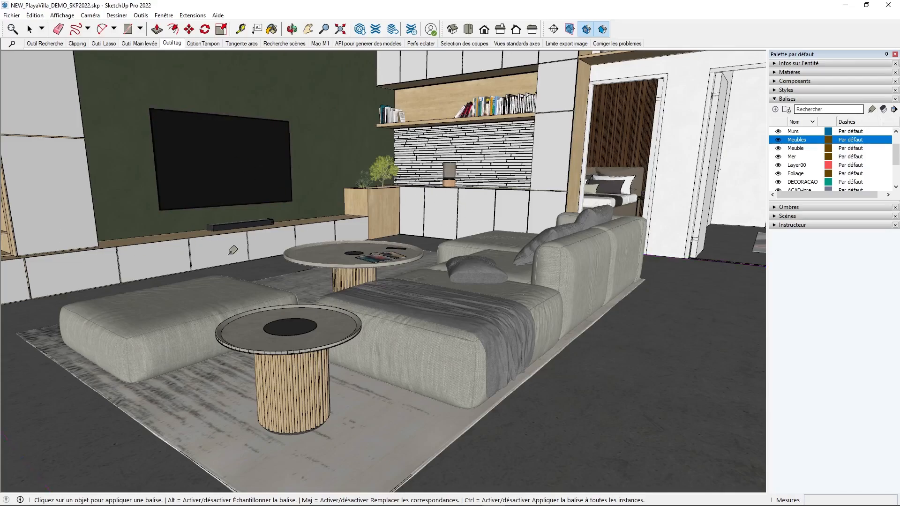
{"action": "key", "text": "space"}
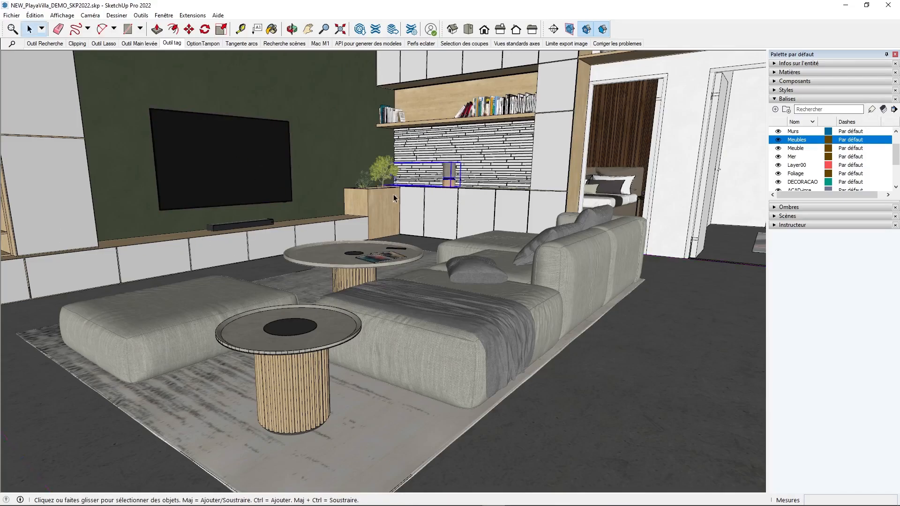
{"action": "left_click", "coordinate": [255, 179]}
{"action": "left_click", "coordinate": [783, 66]}
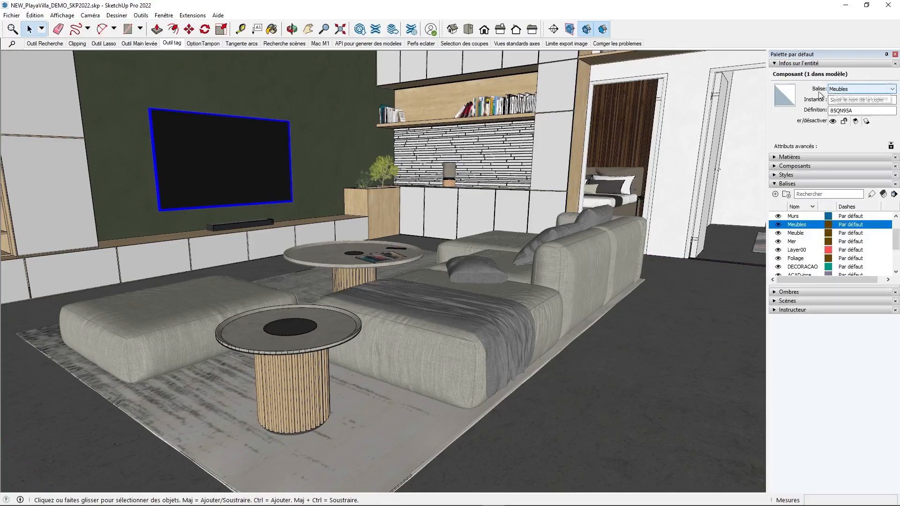
{"action": "left_click", "coordinate": [84, 180]}
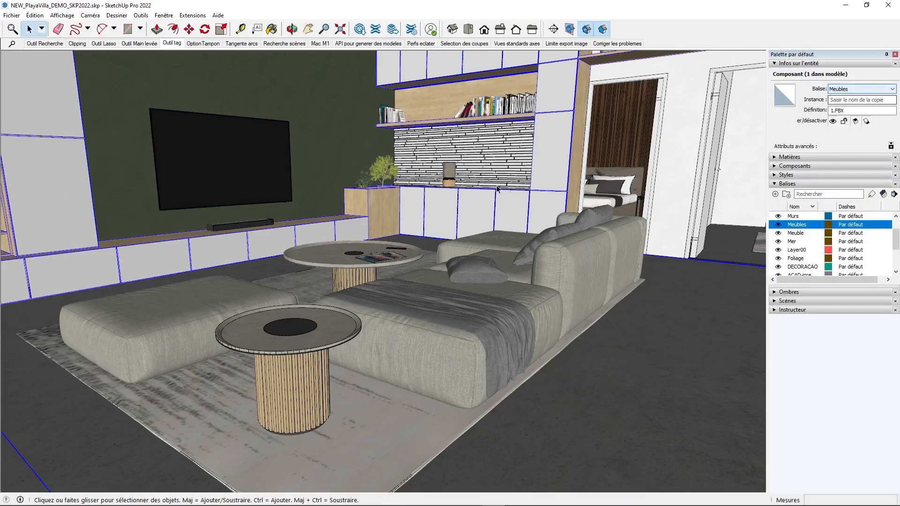
Apply the Meubles tag to the plant beside the television wall and check its entity info, clearing the selection at the end.
{"action": "left_click", "coordinate": [377, 175]}
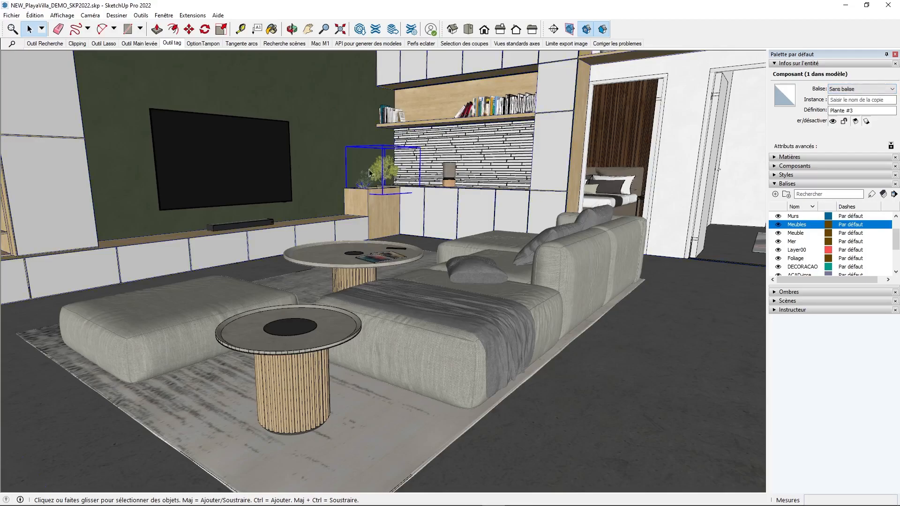
{"action": "key", "text": "Escape"}
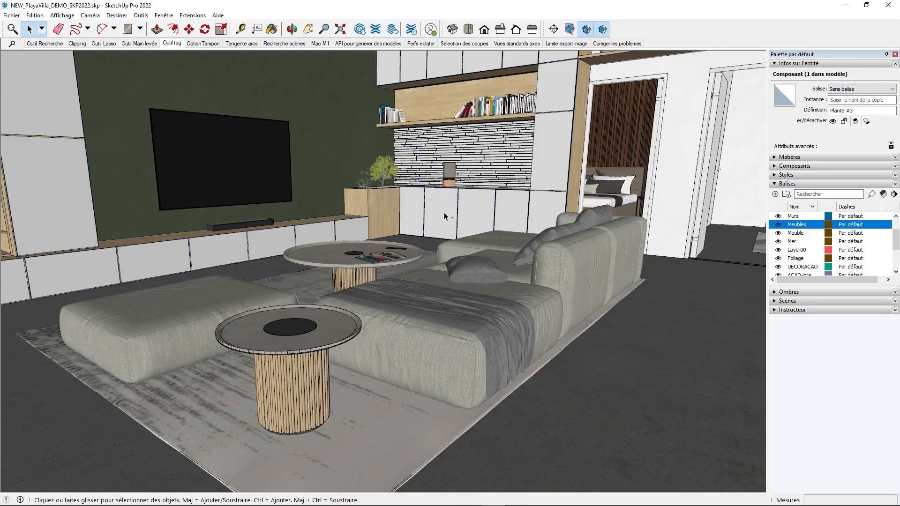
{"action": "left_click", "coordinate": [872, 194]}
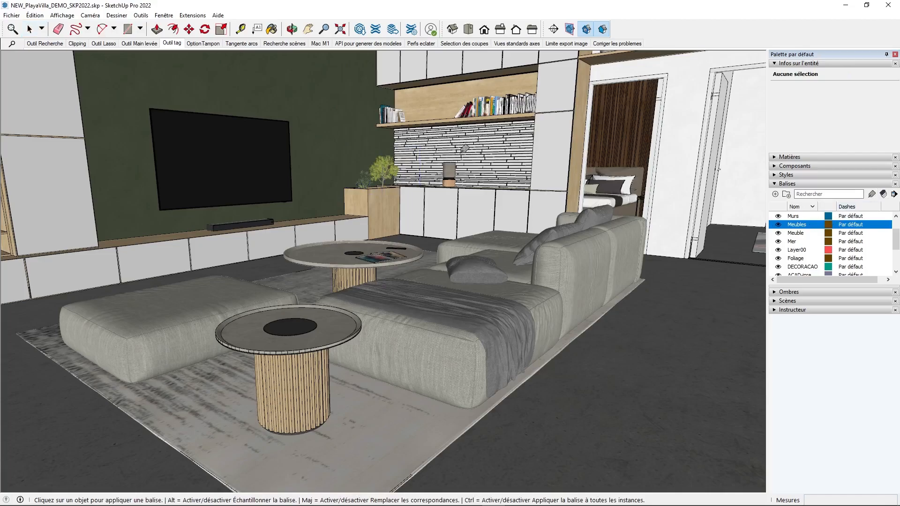
{"action": "left_click", "coordinate": [382, 175]}
{"action": "key", "text": "space"}
{"action": "left_click", "coordinate": [382, 176]}
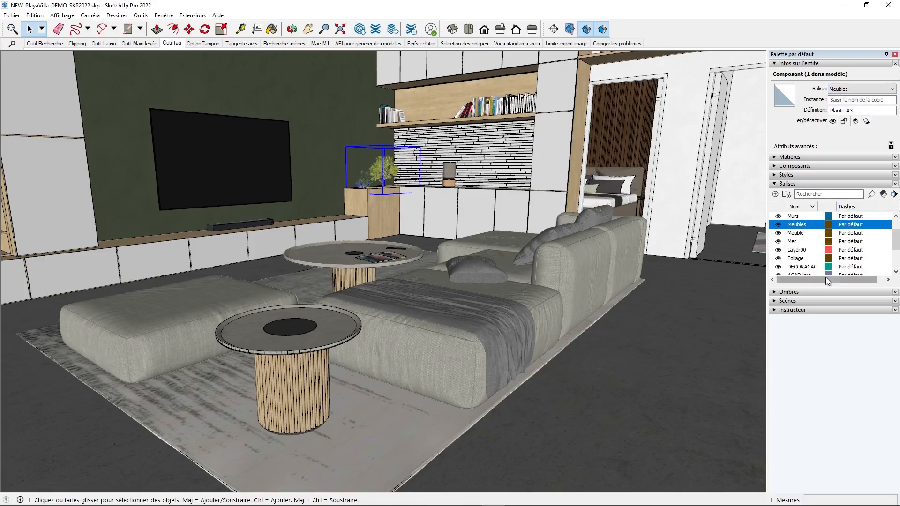
{"action": "key", "text": "ctrl+t"}
Display the OptionTampon scene, collapse the Balises and entity info sections, and set the default tray to auto-hide.
{"action": "left_click", "coordinate": [204, 46]}
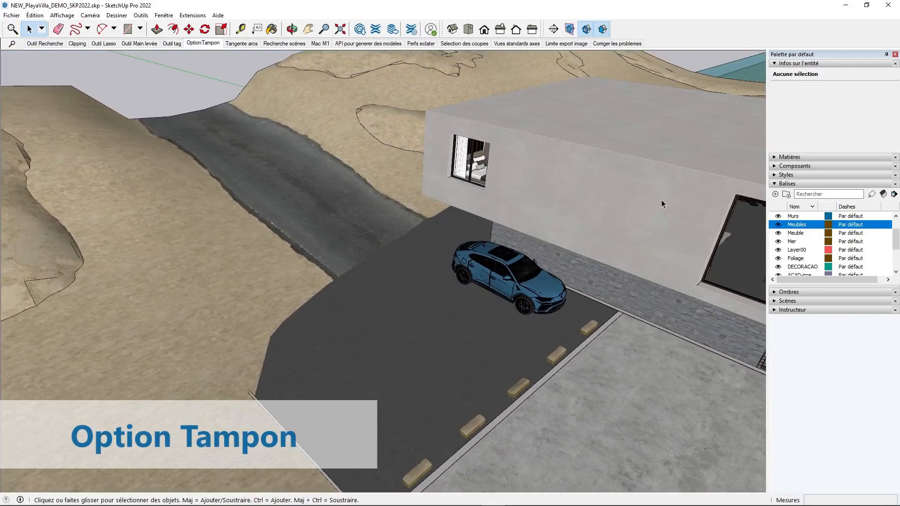
{"action": "left_click", "coordinate": [806, 183]}
{"action": "left_click", "coordinate": [829, 64]}
{"action": "left_click", "coordinate": [887, 54]}
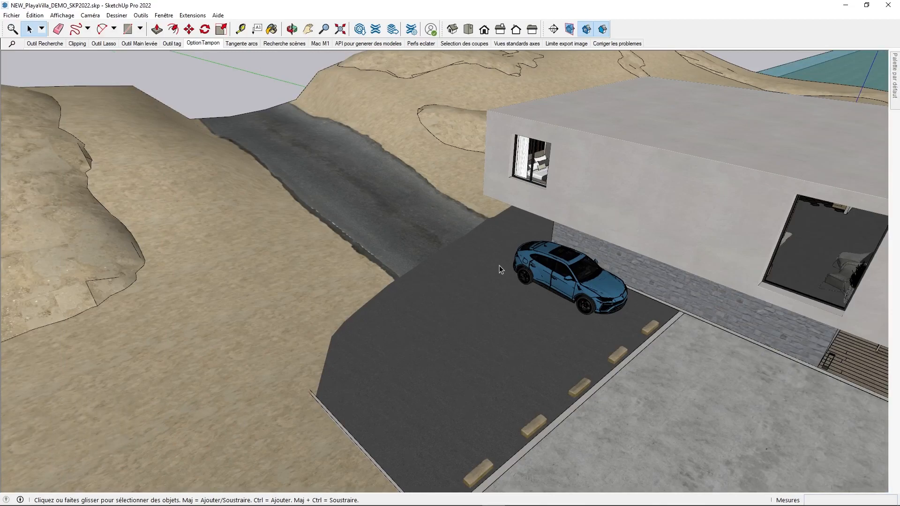
{"action": "left_click", "coordinate": [516, 278]}
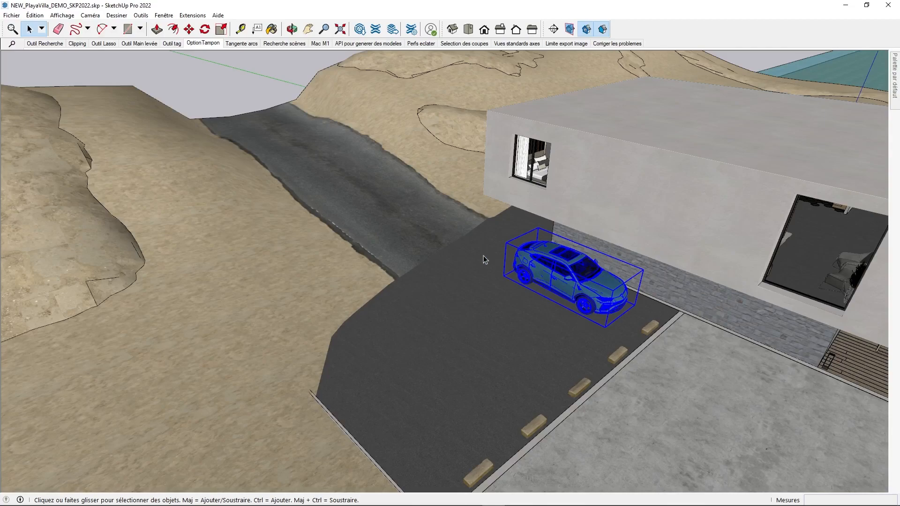
{"action": "left_click", "coordinate": [189, 29]}
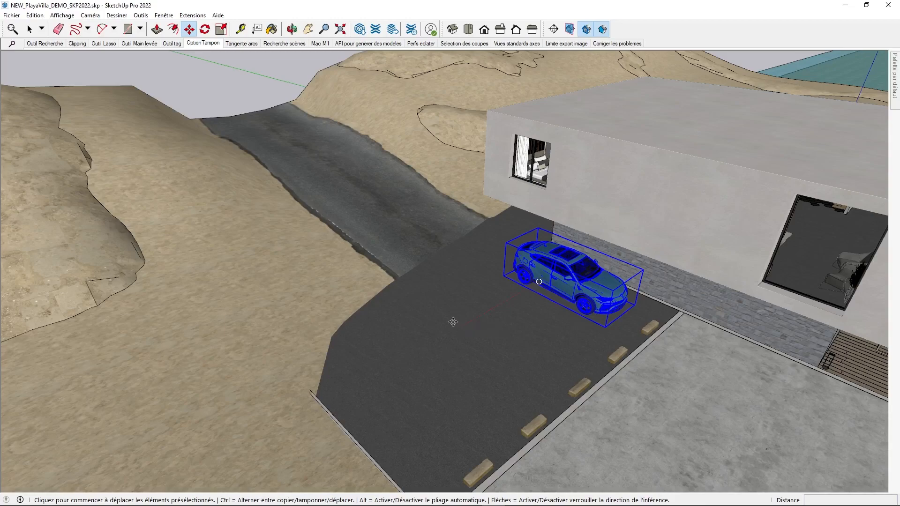
{"action": "key", "text": "ctrl"}
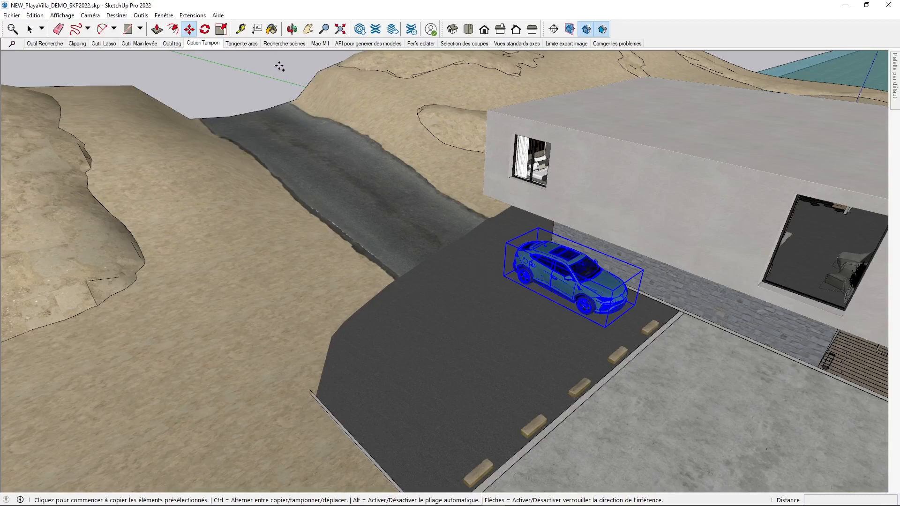
{"action": "key", "text": "ctrl"}
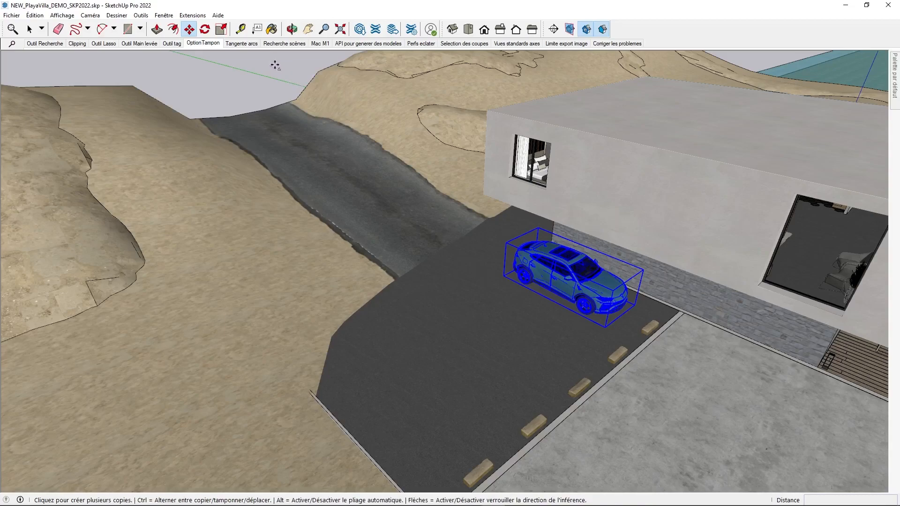
{"action": "key", "text": "ctrl"}
{"action": "key", "text": "ctrl"}
{"action": "left_click", "coordinate": [630, 322]}
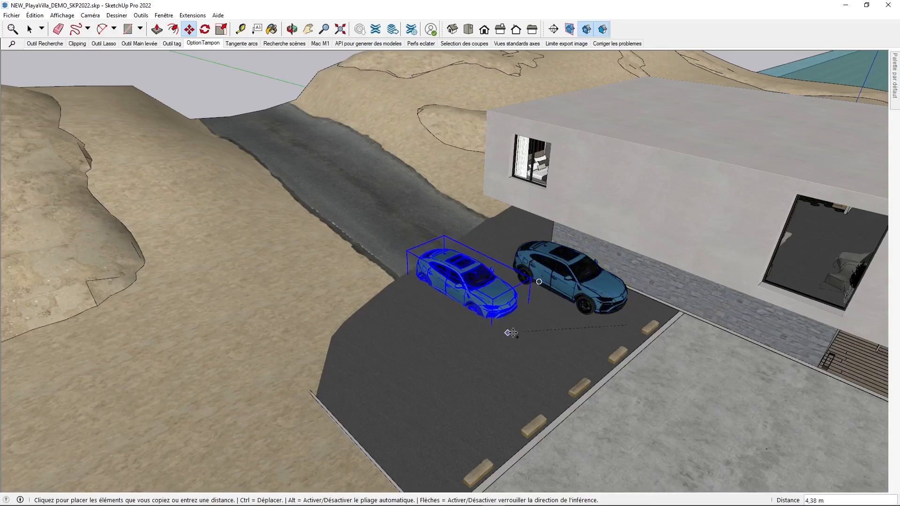
{"action": "key", "text": "Escape"}
{"action": "key", "text": "space"}
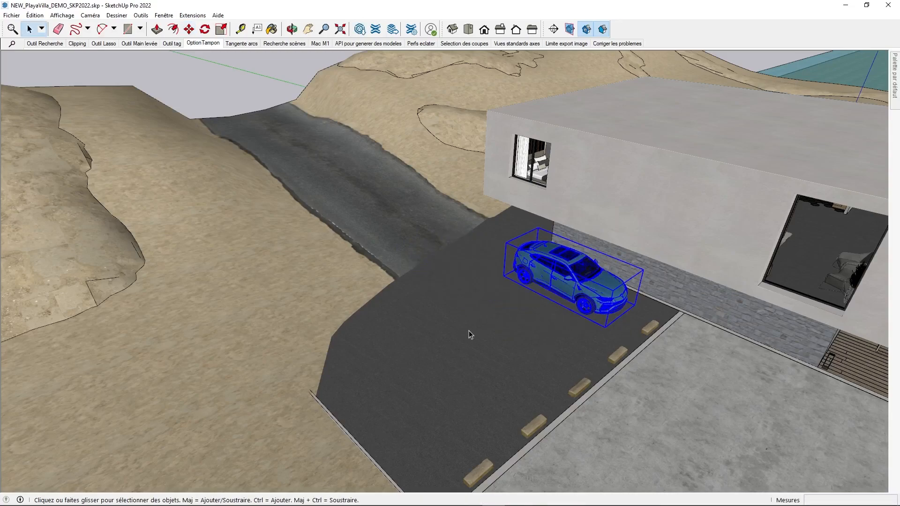
Stamp three copies of the blue car side by side across the parking area with the Move tool's stamp option.
{"action": "key", "text": "m"}
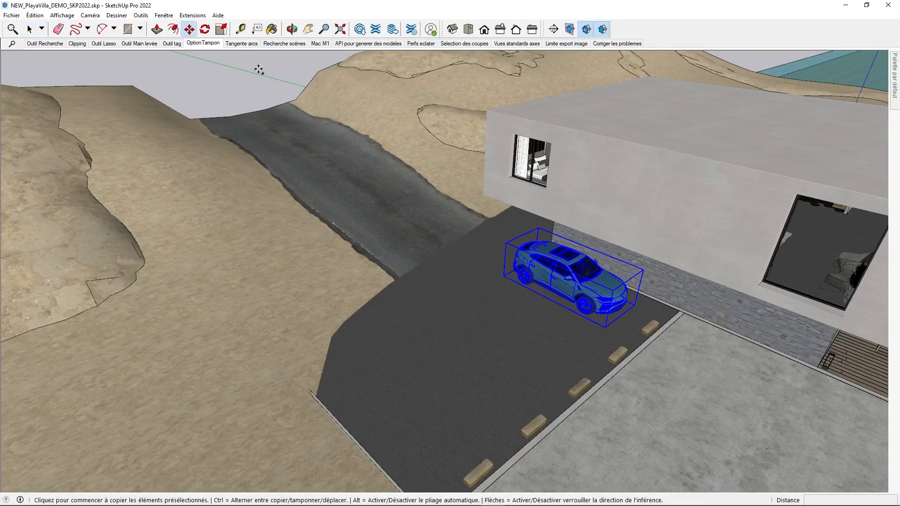
{"action": "key", "text": "ctrl"}
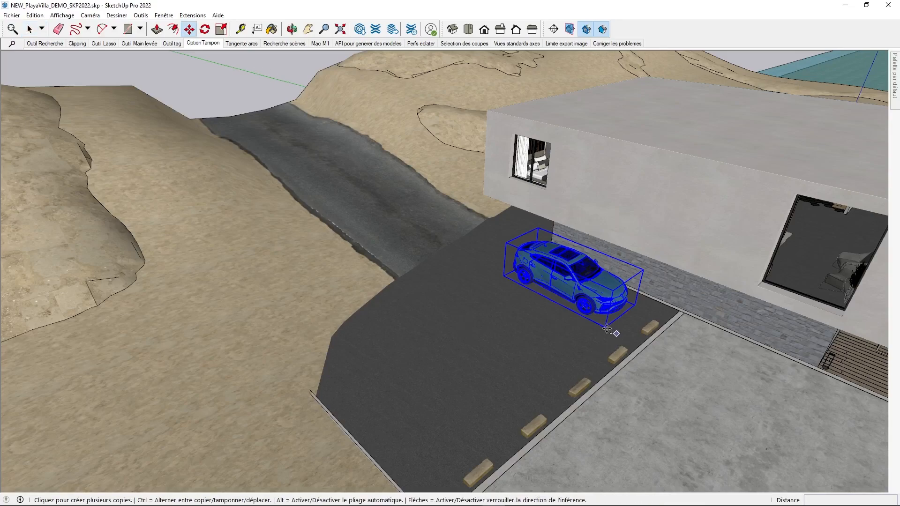
{"action": "left_click", "coordinate": [606, 328]}
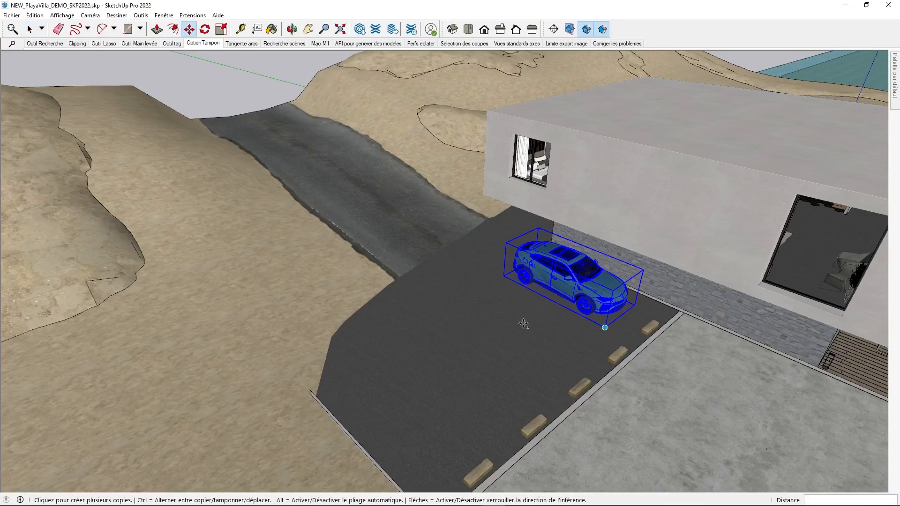
{"action": "left_click", "coordinate": [509, 332]}
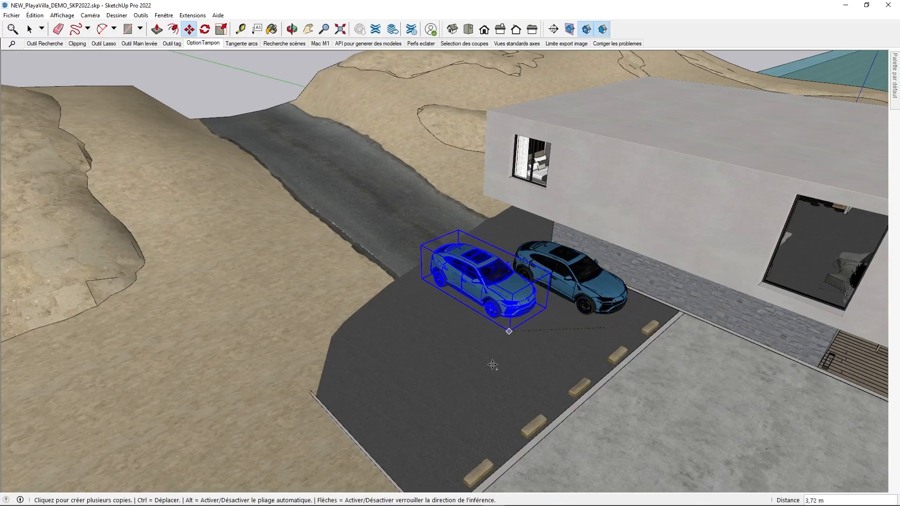
{"action": "left_click", "coordinate": [479, 392]}
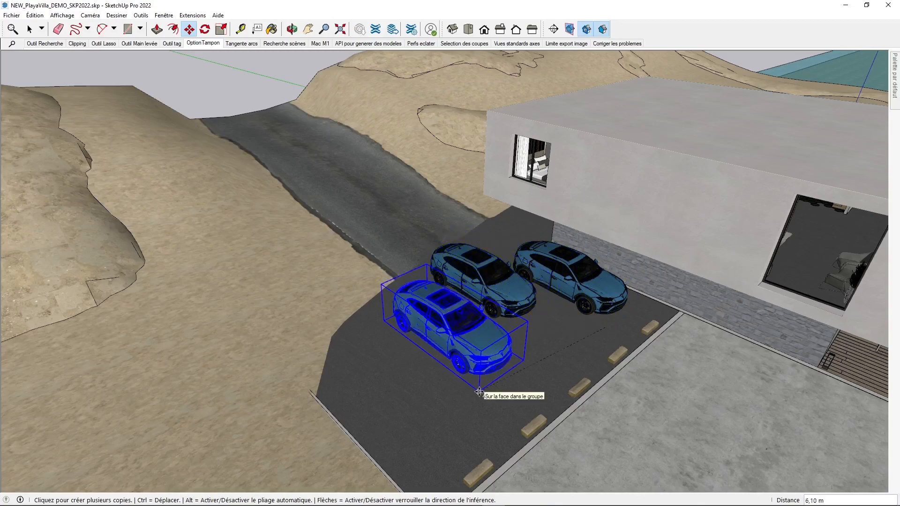
{"action": "left_click", "coordinate": [429, 455]}
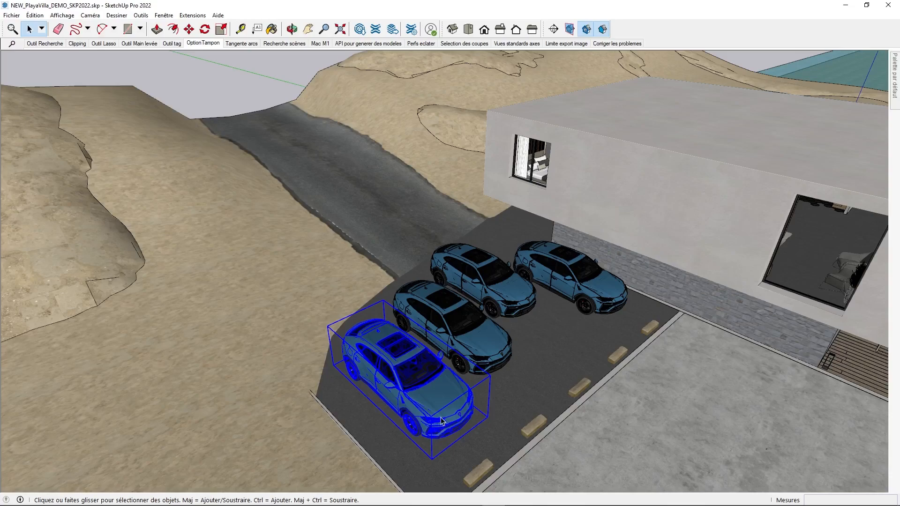
Delete the three stamped car copies, keeping the original car beside the stone wall.
{"action": "left_click", "coordinate": [464, 342], "text": "ctrl"}
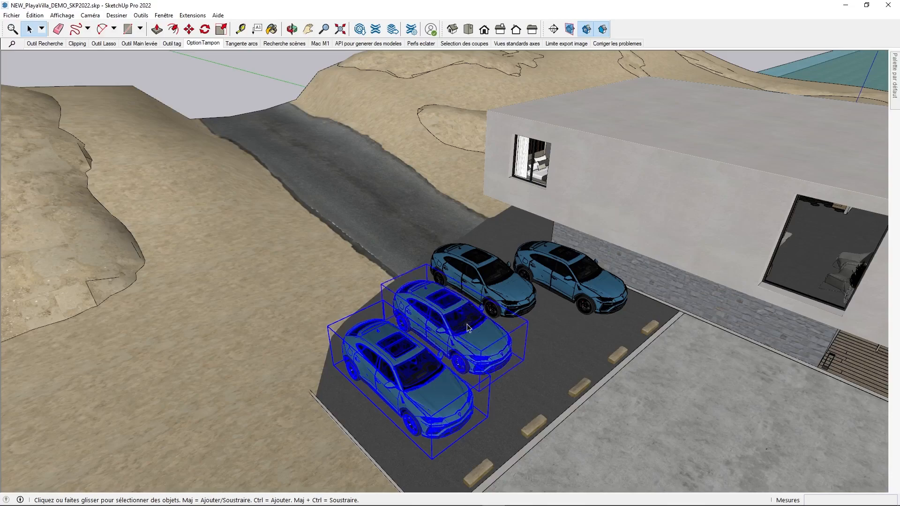
{"action": "left_click", "coordinate": [486, 276], "text": "ctrl"}
{"action": "key", "text": "m"}
{"action": "key", "text": "ctrl"}
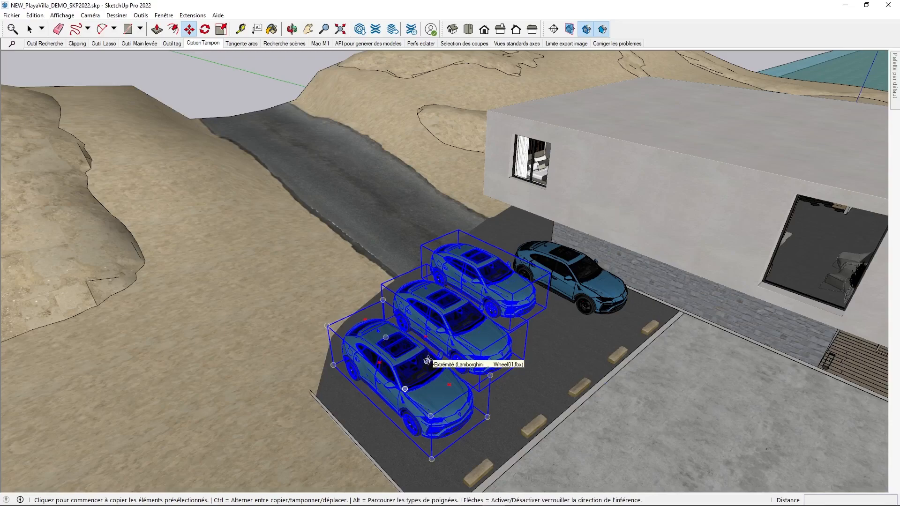
{"action": "key", "text": "Delete"}
{"action": "key", "text": "space"}
Stamp three freely placed copies of the original blue car on the asphalt with the Move tool, using its front lower corner as reference.
{"action": "left_click", "coordinate": [565, 272]}
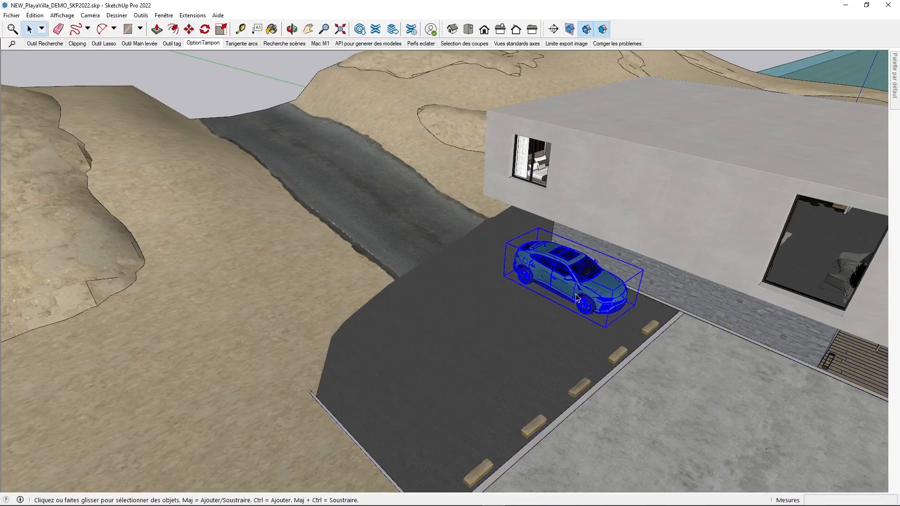
{"action": "key", "text": "m"}
{"action": "key", "text": "ctrl"}
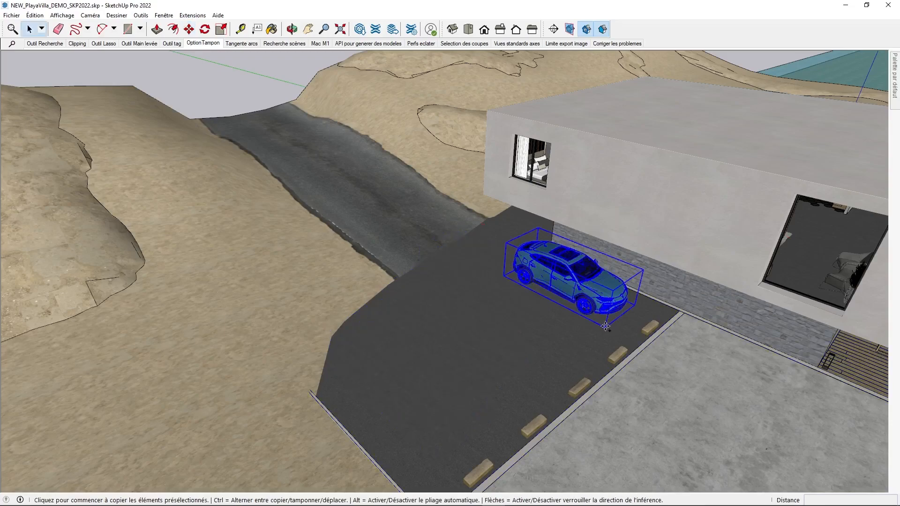
{"action": "key", "text": "ctrl"}
{"action": "left_click", "coordinate": [605, 327]}
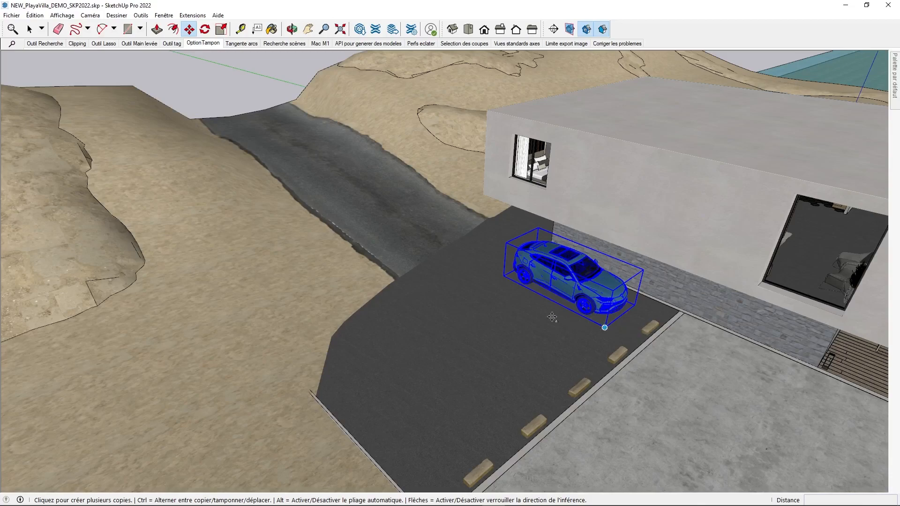
{"action": "left_click", "coordinate": [486, 318]}
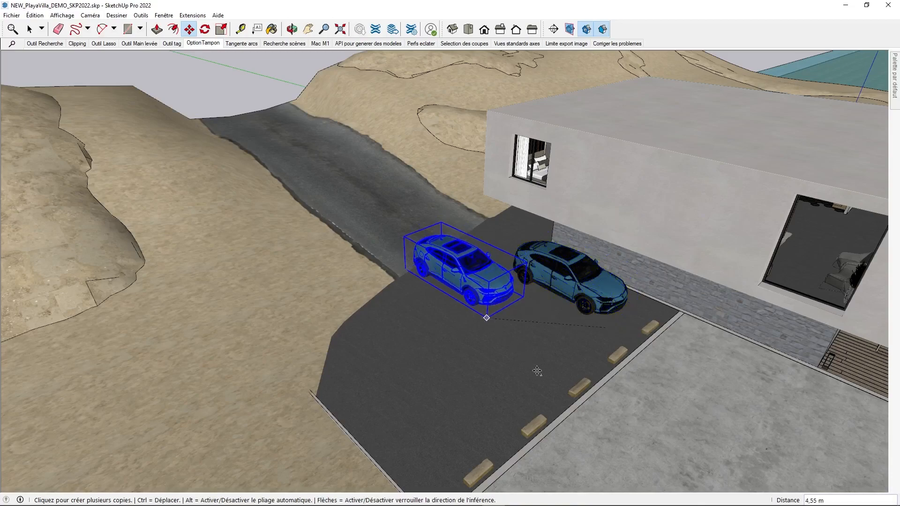
{"action": "left_click", "coordinate": [529, 386]}
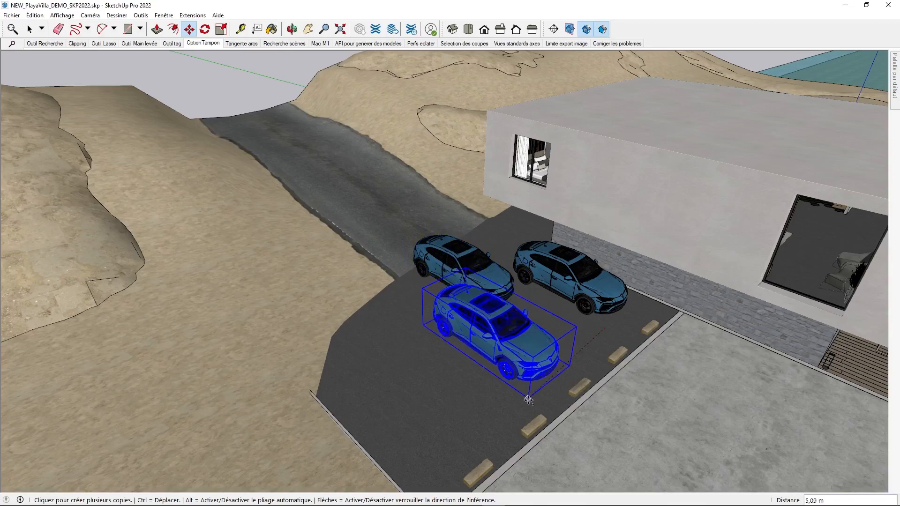
{"action": "left_click", "coordinate": [521, 411]}
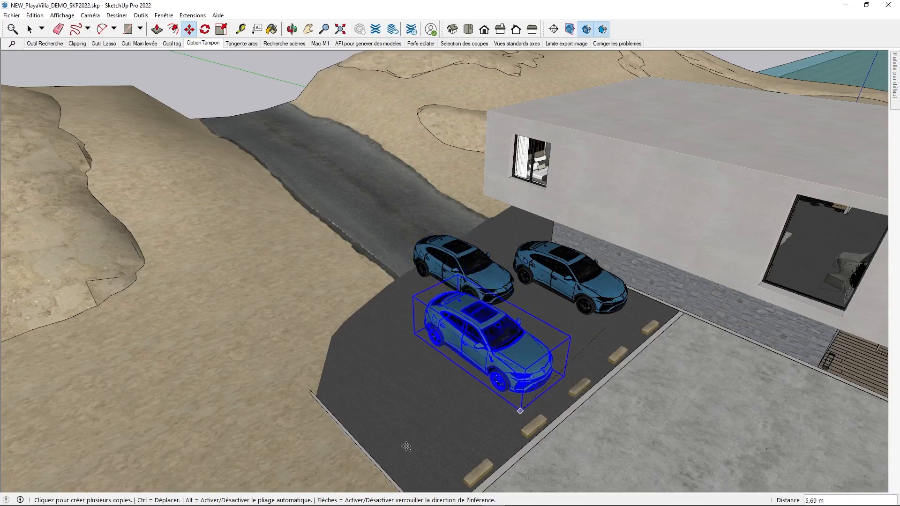
{"action": "left_click", "coordinate": [406, 447]}
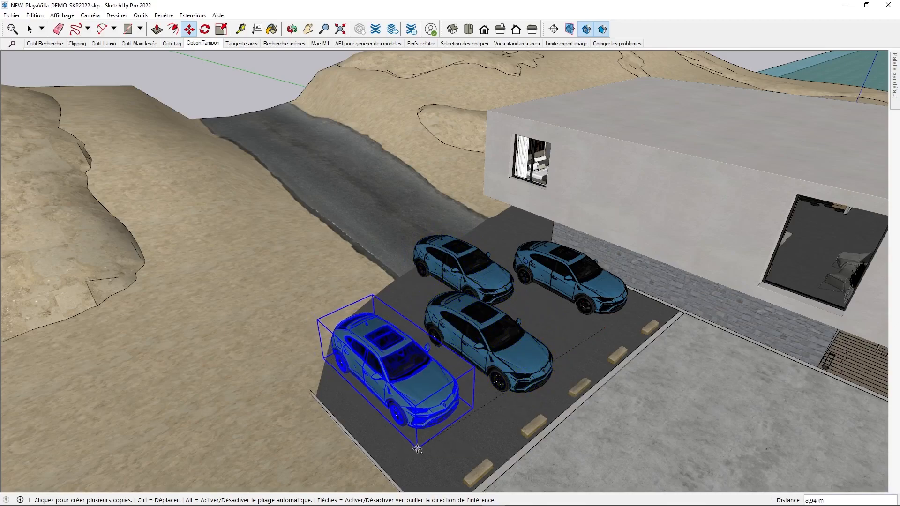
{"action": "key", "text": "space"}
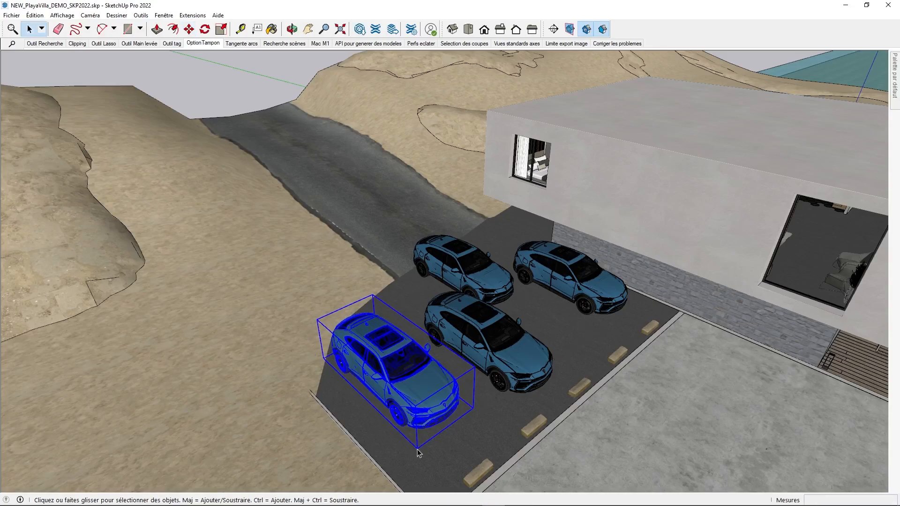
Select the three new car copies and delete them from the parking area.
{"action": "middle_click_drag", "start_coordinate": [581, 431], "coordinate": [563, 418]}
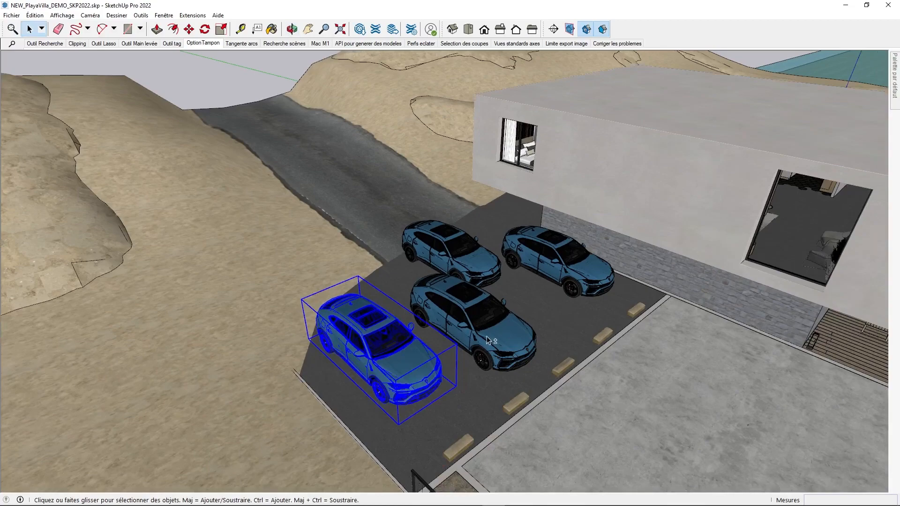
{"action": "left_click", "coordinate": [488, 340], "text": "shift"}
{"action": "left_click", "coordinate": [464, 265], "text": "shift"}
{"action": "key", "text": "Delete"}
Stamp seven copies of the second-nearest parking wheel stop at scattered positions on the asphalt.
{"action": "left_click", "coordinate": [514, 406]}
{"action": "key", "text": "m"}
{"action": "key", "text": "ctrl"}
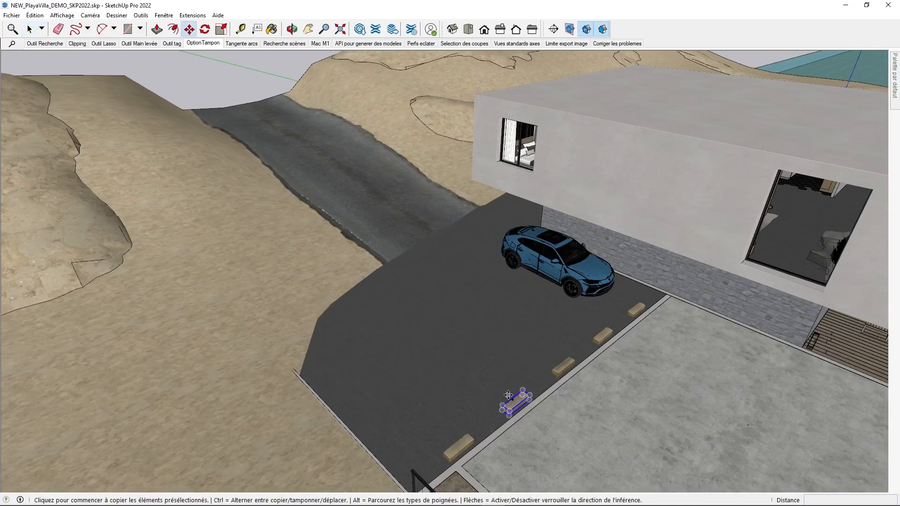
{"action": "scroll", "coordinate": [503, 411], "scroll_direction": "up", "scroll_amount": 5}
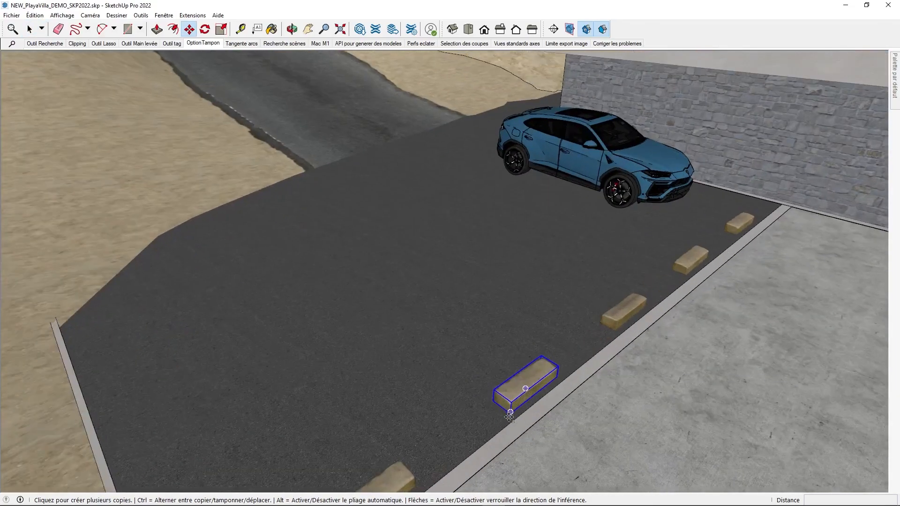
{"action": "left_click", "coordinate": [499, 402]}
{"action": "left_click", "coordinate": [491, 302]}
{"action": "left_click", "coordinate": [495, 288]}
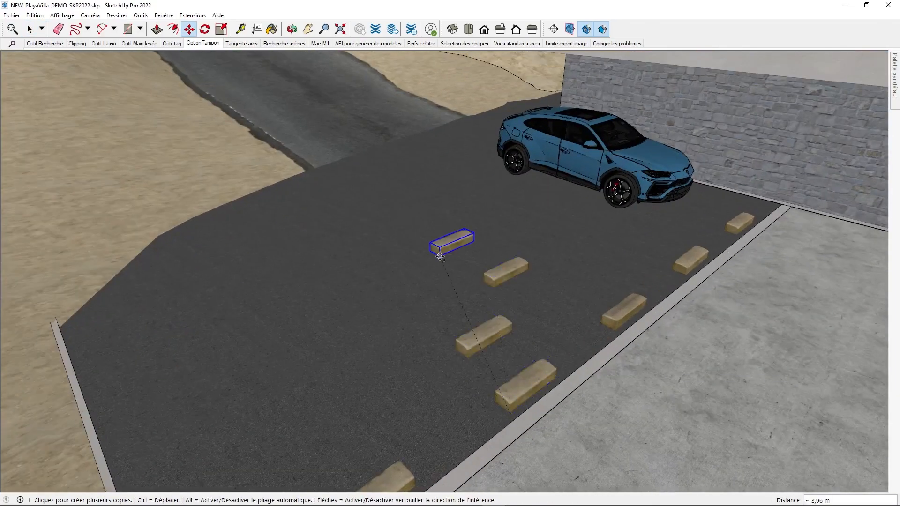
{"action": "left_click", "coordinate": [440, 256]}
{"action": "left_click", "coordinate": [393, 329]}
{"action": "left_click", "coordinate": [394, 329]}
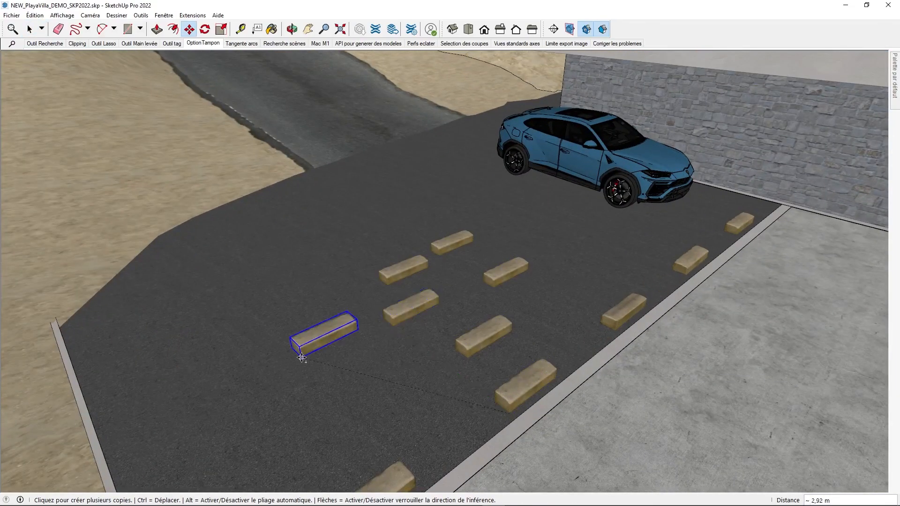
{"action": "left_click", "coordinate": [309, 336]}
{"action": "key", "text": "space"}
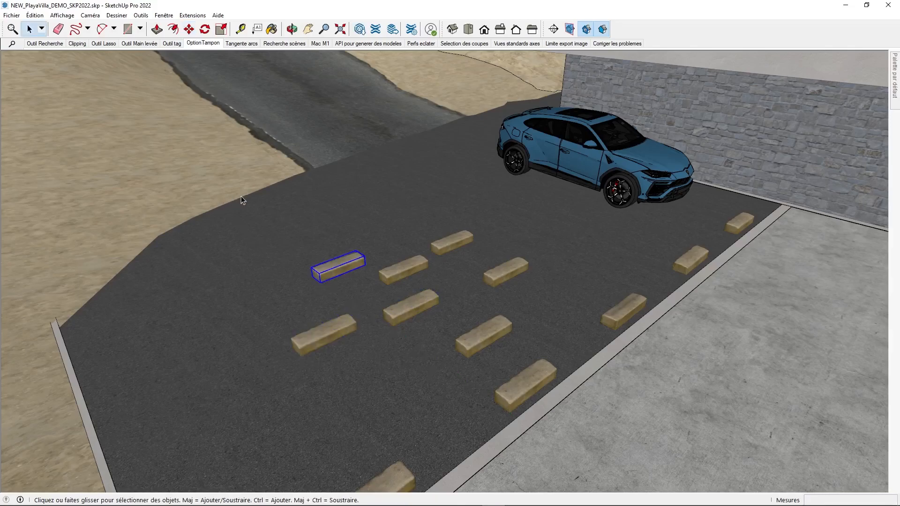
Select all the scattered wheel stop copies with a selection window and delete them.
{"action": "middle_click_drag", "start_coordinate": [257, 187], "coordinate": [316, 215]}
{"action": "left_click_drag", "start_coordinate": [299, 207], "coordinate": [613, 386]}
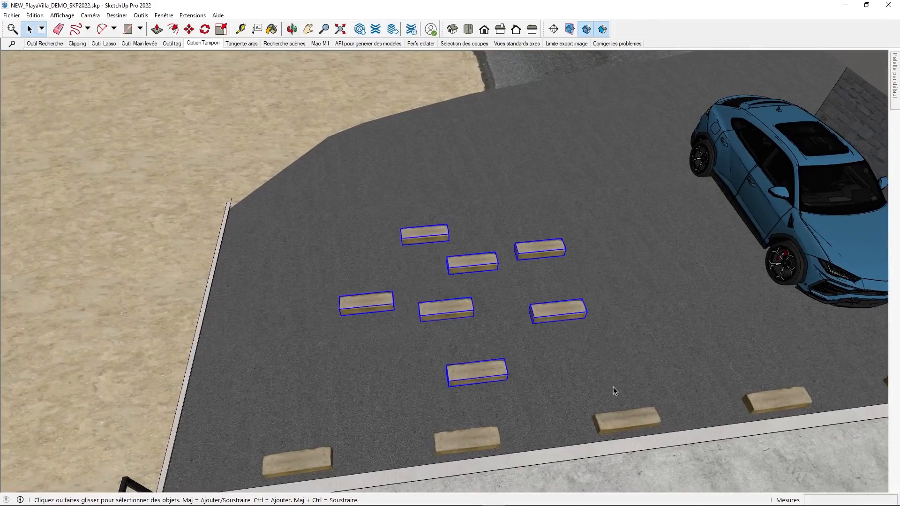
{"action": "key", "text": "Delete"}
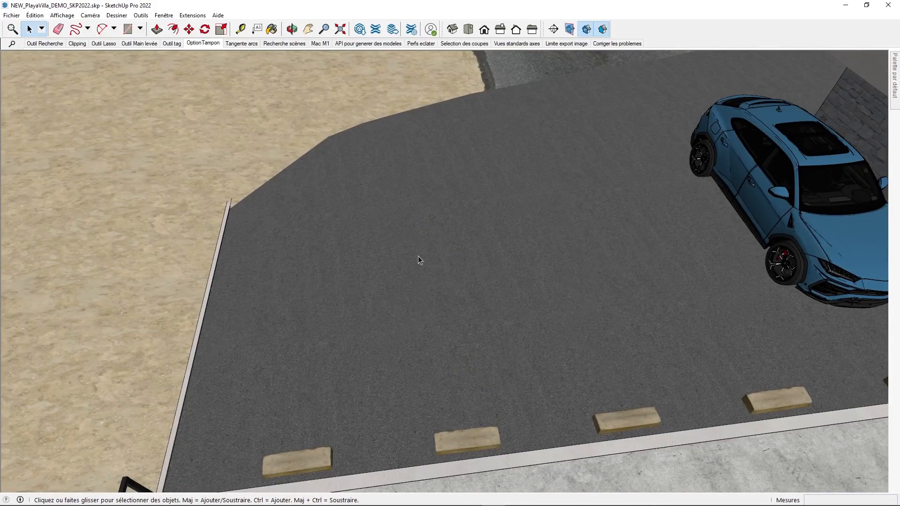
Display the Tangente arcs scene and draw a two-point arc on the concrete slab.
{"action": "left_click", "coordinate": [237, 46]}
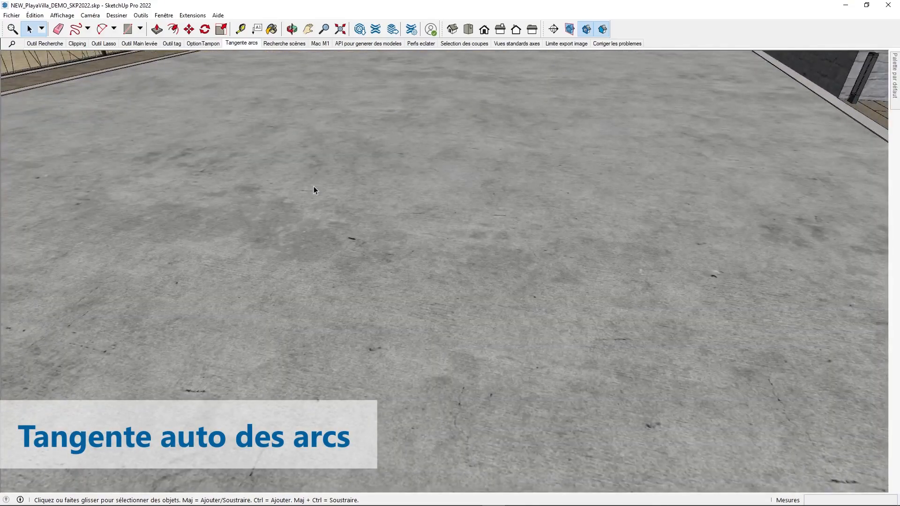
{"action": "left_click", "coordinate": [114, 28]}
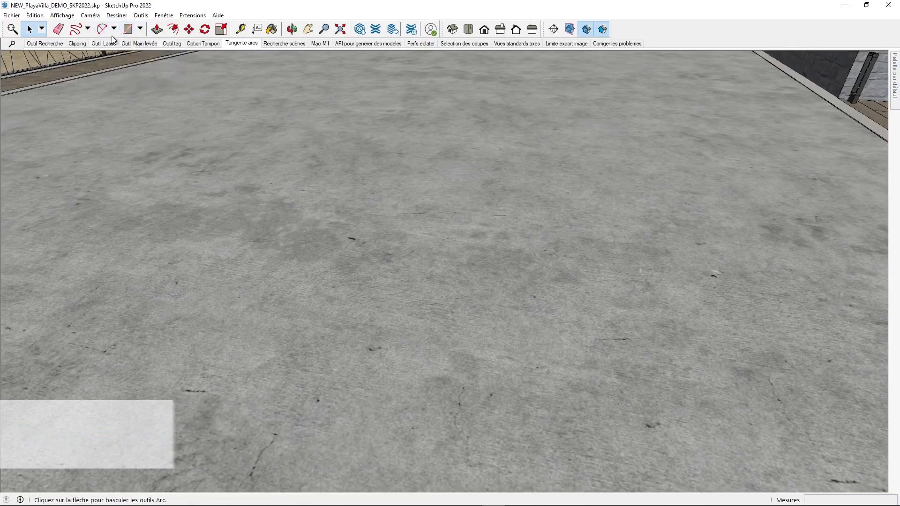
{"action": "left_click", "coordinate": [116, 57]}
{"action": "left_click", "coordinate": [265, 372]}
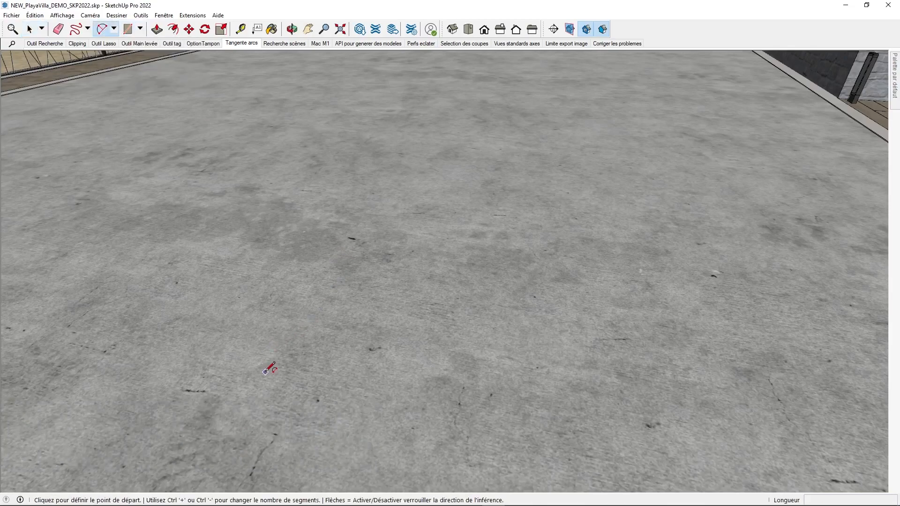
{"action": "left_click", "coordinate": [329, 271]}
{"action": "left_click", "coordinate": [280, 278]}
Draw four tangent two-point arcs in a chain from the first arc's end, winding across the far part of the concrete slab.
{"action": "left_click", "coordinate": [329, 270]}
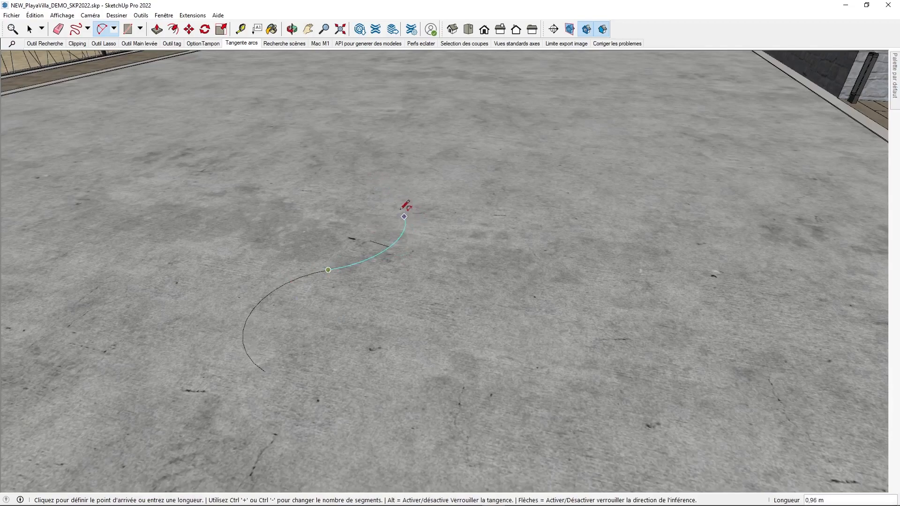
{"action": "left_click", "coordinate": [374, 183]}
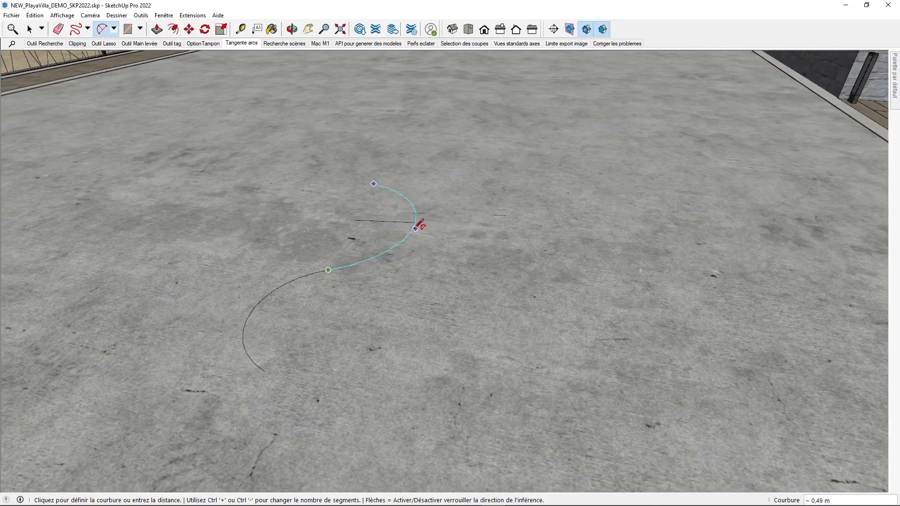
{"action": "left_click", "coordinate": [416, 225]}
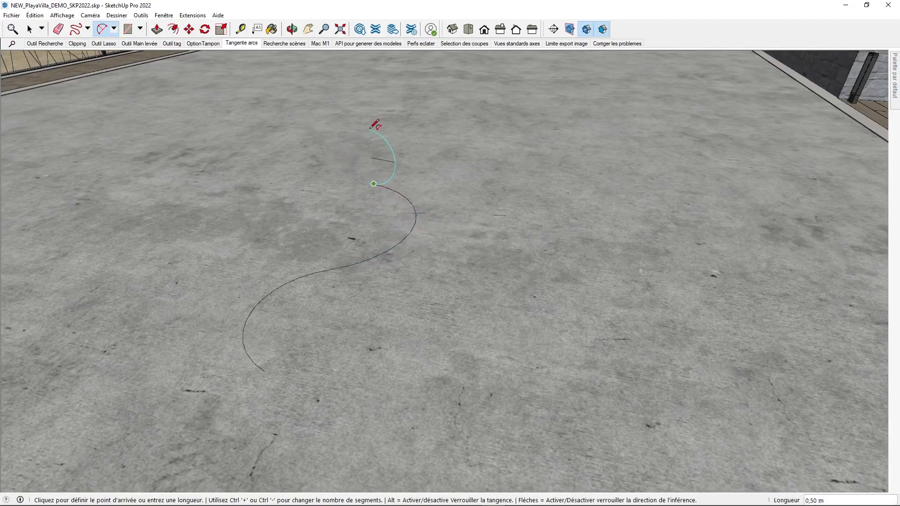
{"action": "left_click", "coordinate": [345, 130]}
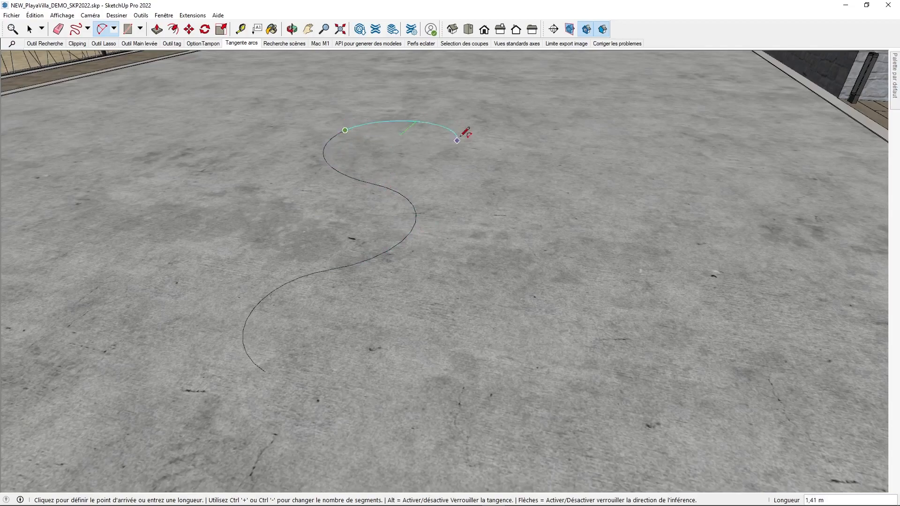
{"action": "left_click", "coordinate": [469, 141]}
{"action": "left_click", "coordinate": [578, 203]}
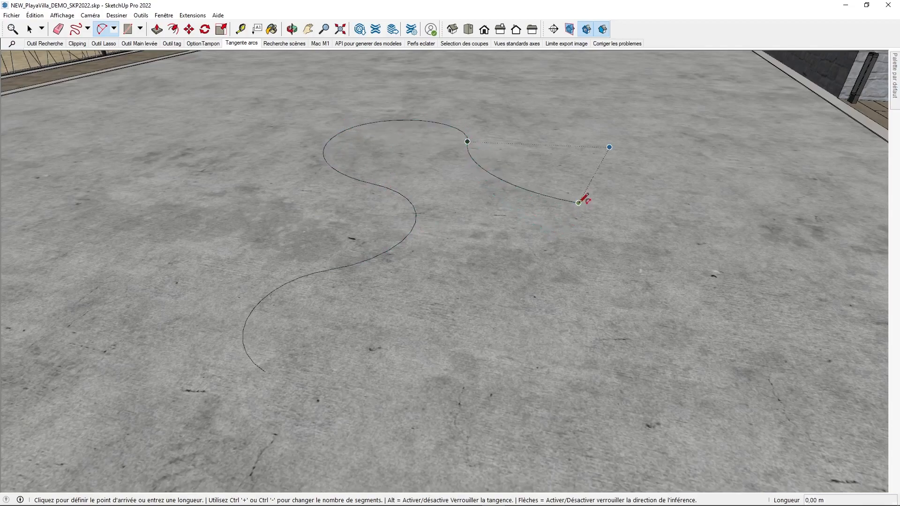
Continue the chain with five more tangent two-point arcs that curve back to the near part of the slab.
{"action": "left_click", "coordinate": [655, 345]}
{"action": "left_click", "coordinate": [497, 316]}
{"action": "left_click", "coordinate": [384, 322]}
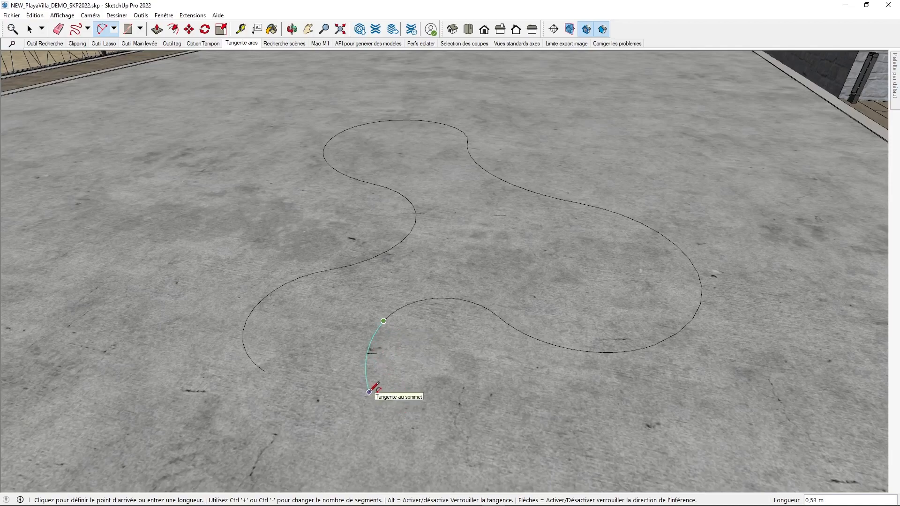
{"action": "left_click", "coordinate": [369, 392]}
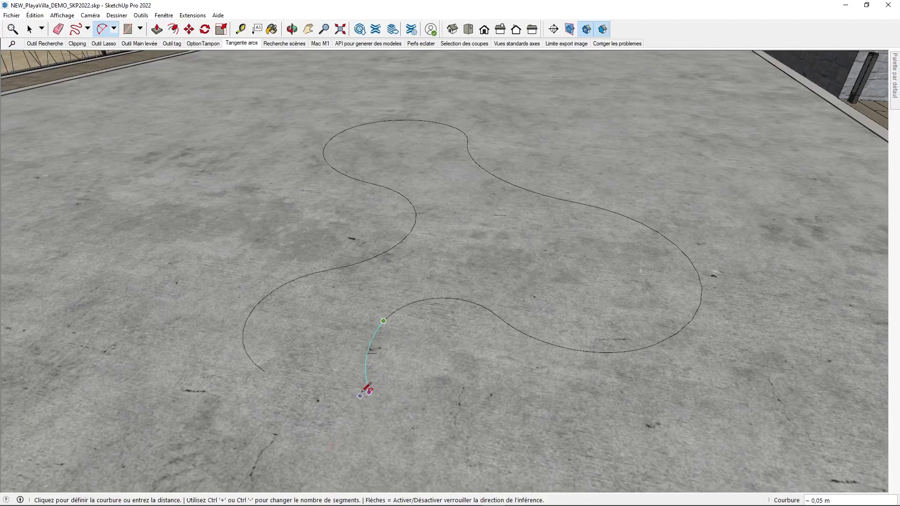
{"action": "left_click", "coordinate": [365, 370]}
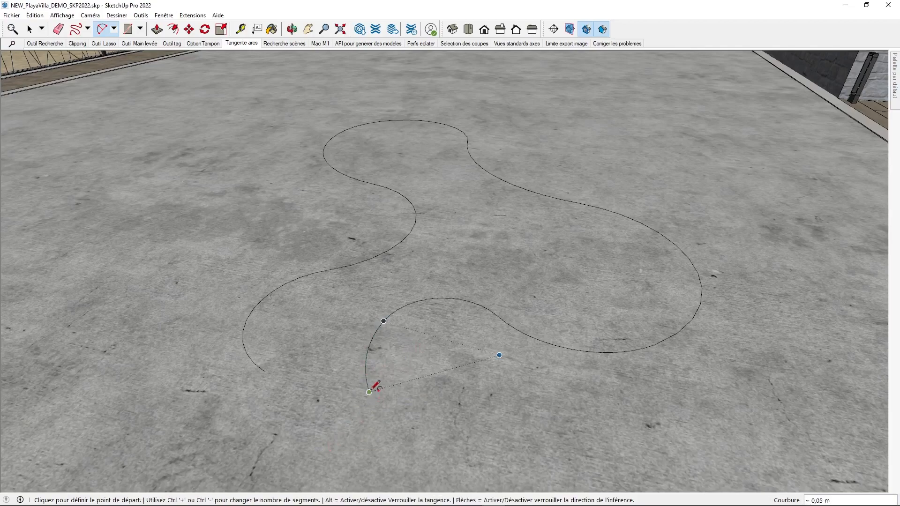
{"action": "left_click", "coordinate": [319, 483]}
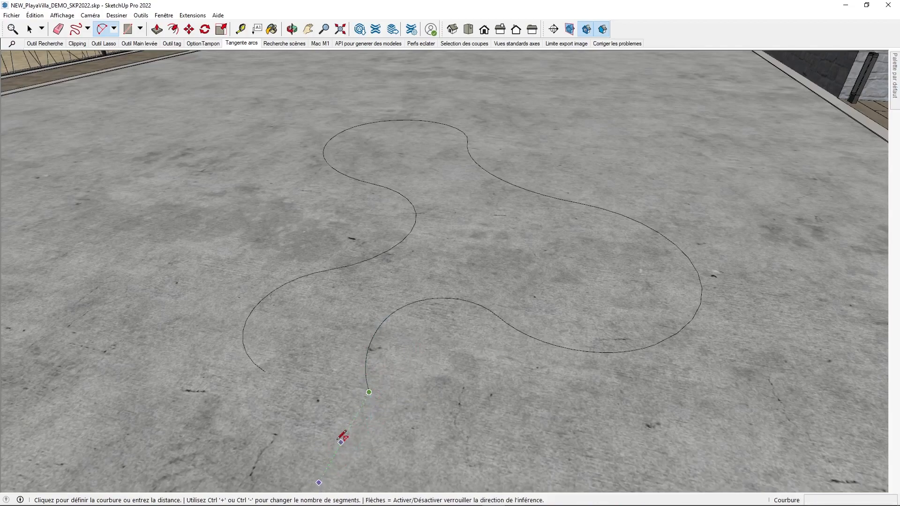
{"action": "left_click", "coordinate": [367, 434]}
Extend the chain with six tangent arcs wrapping around the outside of the open first arcs, and leave the arc tool.
{"action": "middle_click_drag", "start_coordinate": [367, 439], "coordinate": [428, 358]}
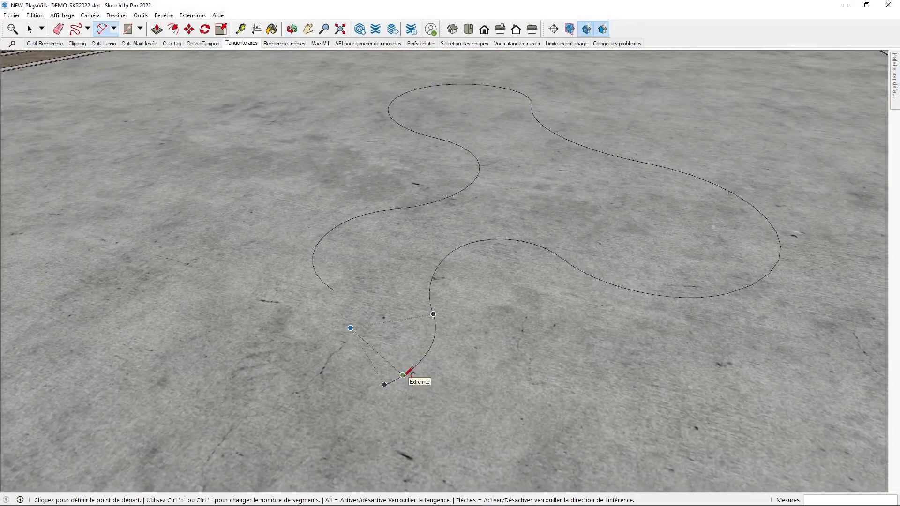
{"action": "left_click", "coordinate": [385, 385]}
{"action": "left_click", "coordinate": [166, 311]}
{"action": "left_click", "coordinate": [341, 178]}
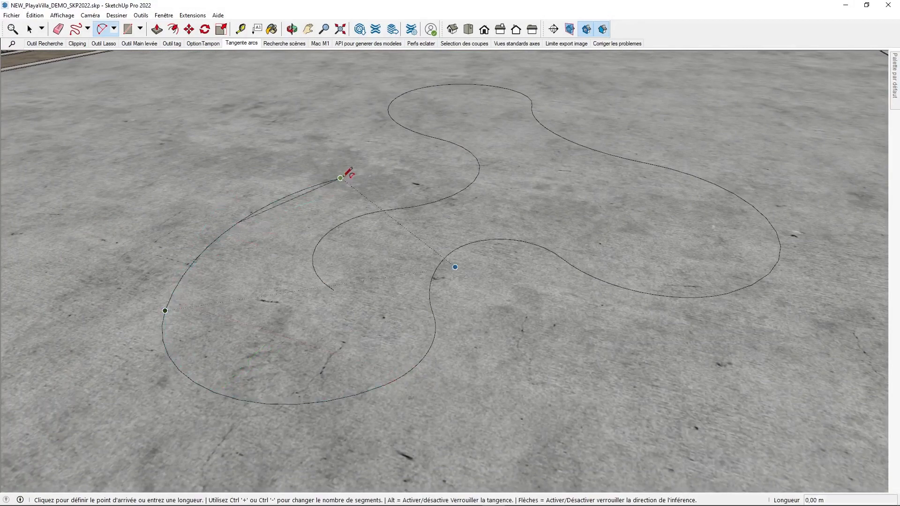
{"action": "left_click", "coordinate": [354, 129]}
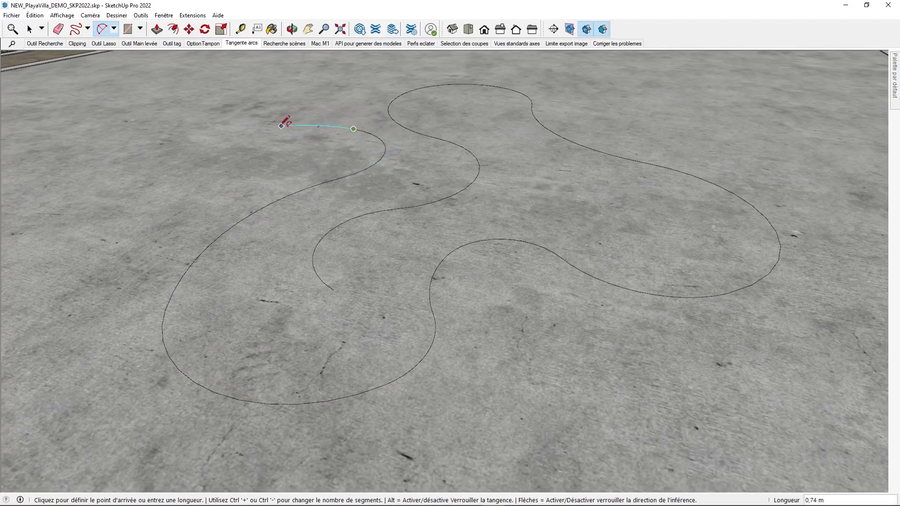
{"action": "left_click", "coordinate": [176, 162]}
{"action": "left_click", "coordinate": [99, 275]}
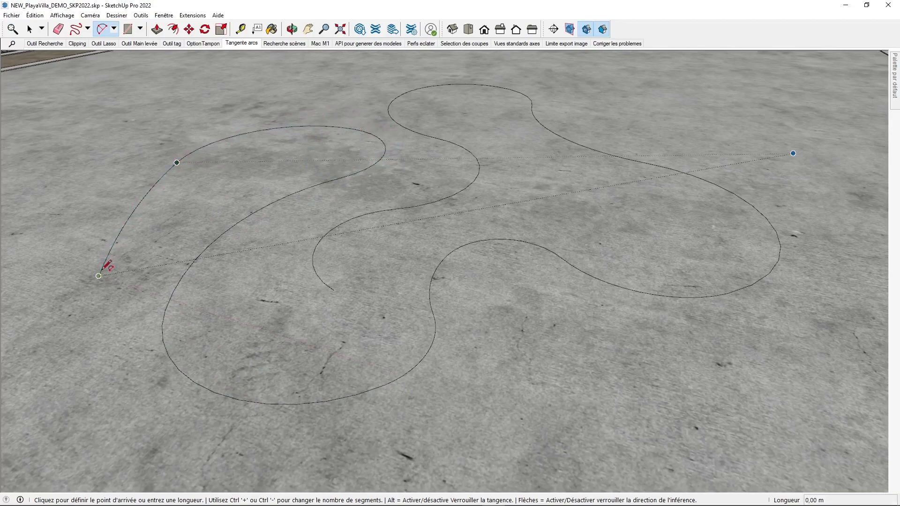
{"action": "left_click", "coordinate": [124, 447]}
{"action": "key", "text": "space"}
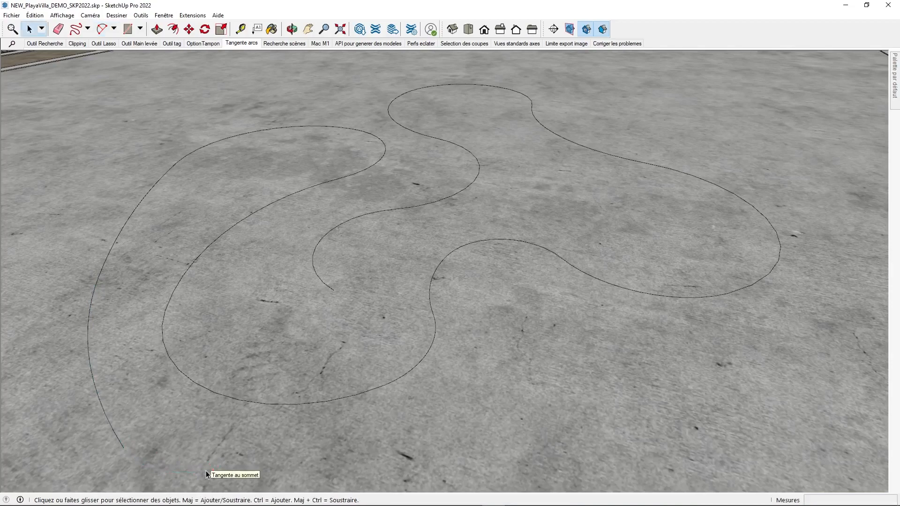
Erase the whole chain of tangent arcs from the slab with the Eraser.
{"action": "key", "text": "e"}
{"action": "mouse_move", "coordinate": [93, 365]}
{"action": "left_mouse_down"}
{"action": "mouse_move", "coordinate": [89, 342]}
{"action": "mouse_move", "coordinate": [281, 115]}
{"action": "mouse_move", "coordinate": [334, 416]}
{"action": "mouse_move", "coordinate": [458, 100]}
{"action": "mouse_move", "coordinate": [381, 151]}
{"action": "mouse_move", "coordinate": [552, 222]}
{"action": "mouse_move", "coordinate": [772, 217]}
{"action": "mouse_move", "coordinate": [508, 251]}
{"action": "mouse_move", "coordinate": [398, 368]}
{"action": "mouse_move", "coordinate": [415, 386]}
{"action": "left_mouse_up"}
{"action": "key", "text": "space"}
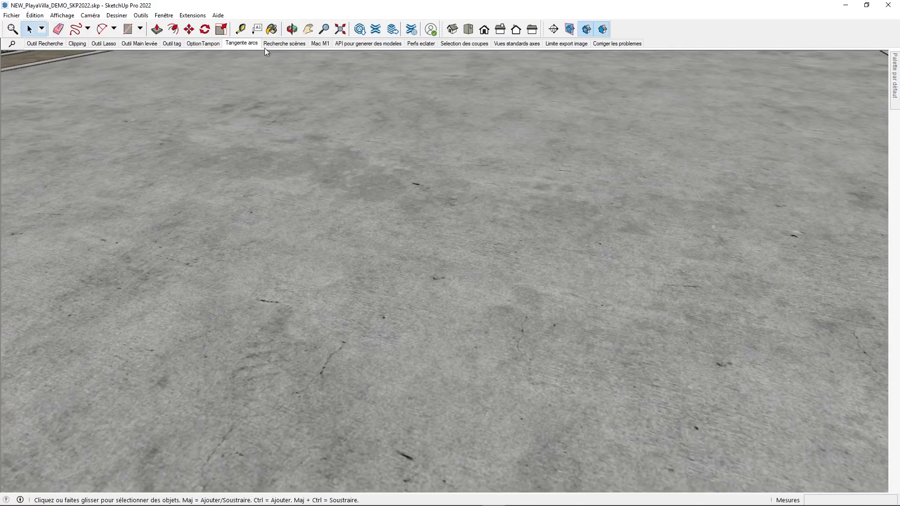
Display the Recherche scènes scene, filter the scene search list with "mac", and open the Mac M1 scene.
{"action": "left_click", "coordinate": [281, 43]}
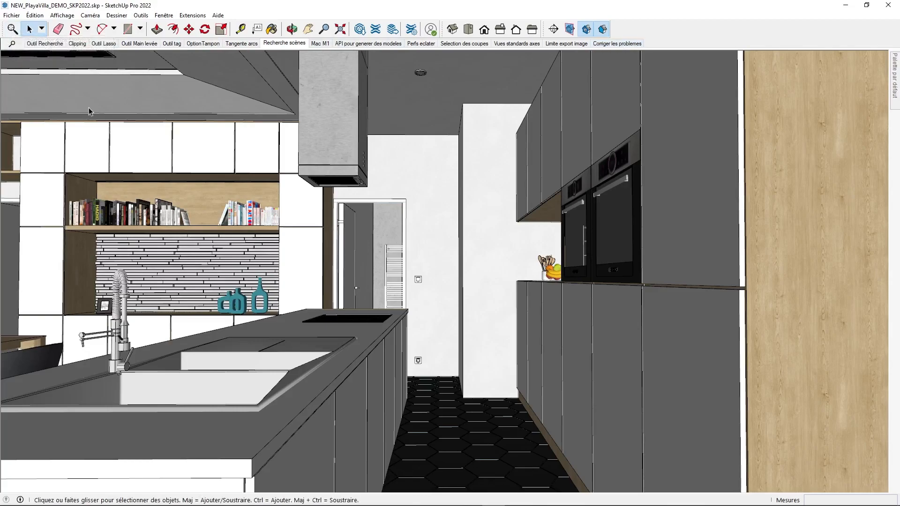
{"action": "left_click", "coordinate": [13, 44]}
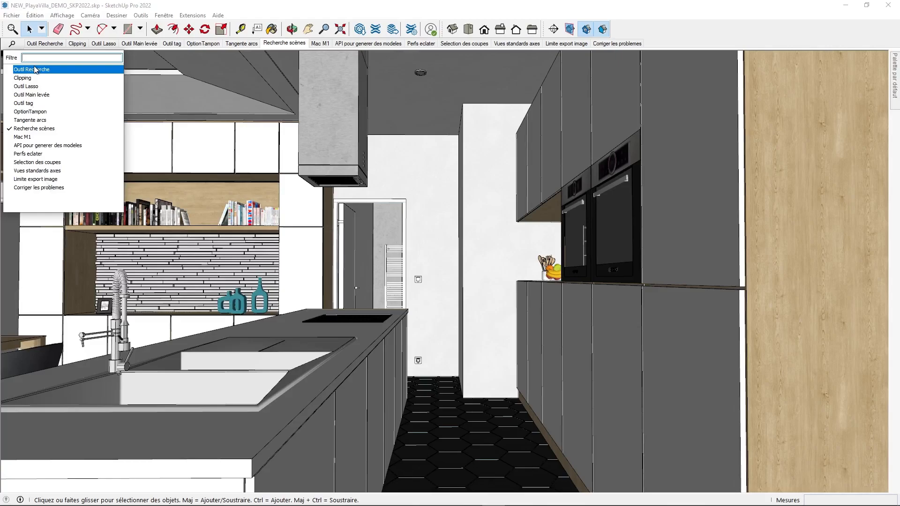
{"action": "type", "text": "mac"}
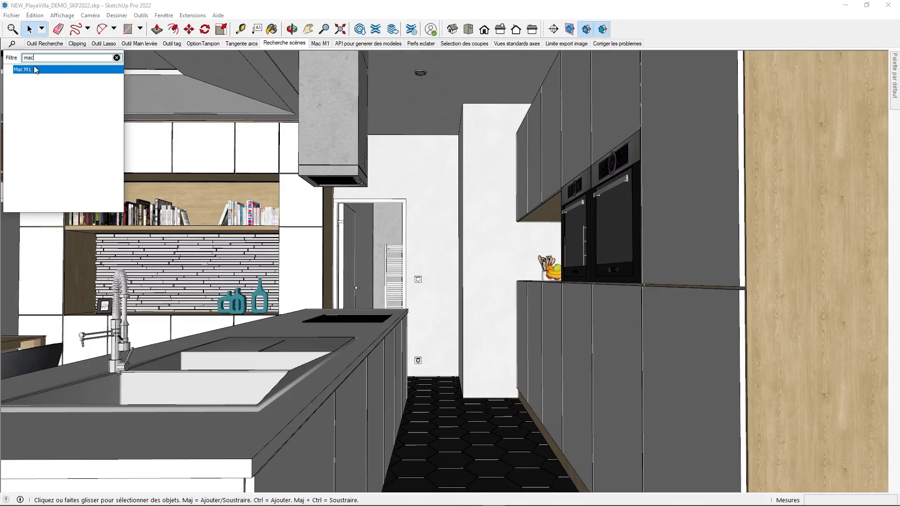
{"action": "left_click", "coordinate": [34, 69]}
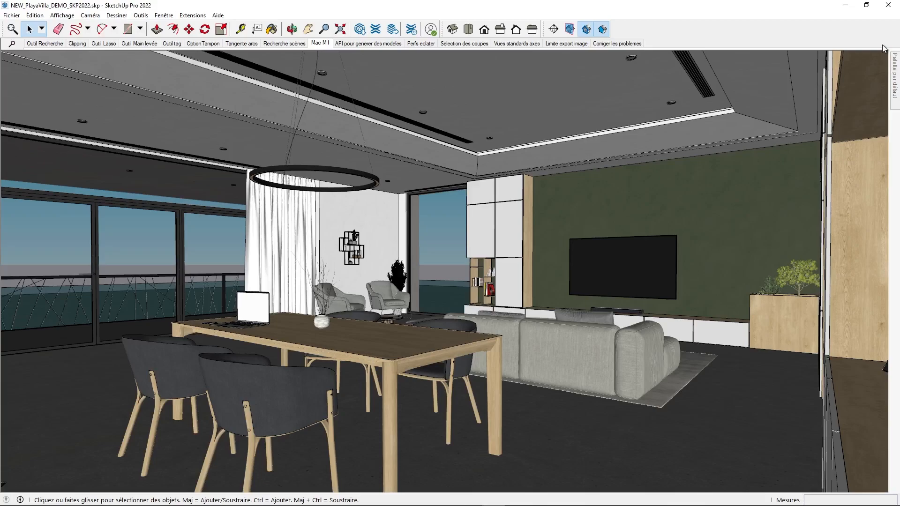
Review the unfiltered scene search list and display the API pour generer des modeles scene.
{"action": "mouse_move", "coordinate": [896, 67]}
{"action": "left_click", "coordinate": [12, 44]}
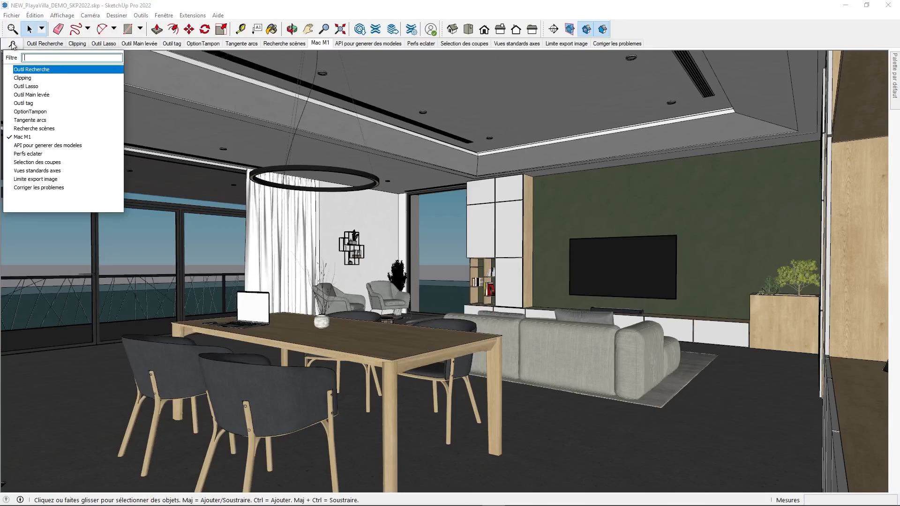
{"action": "left_click", "coordinate": [660, 21]}
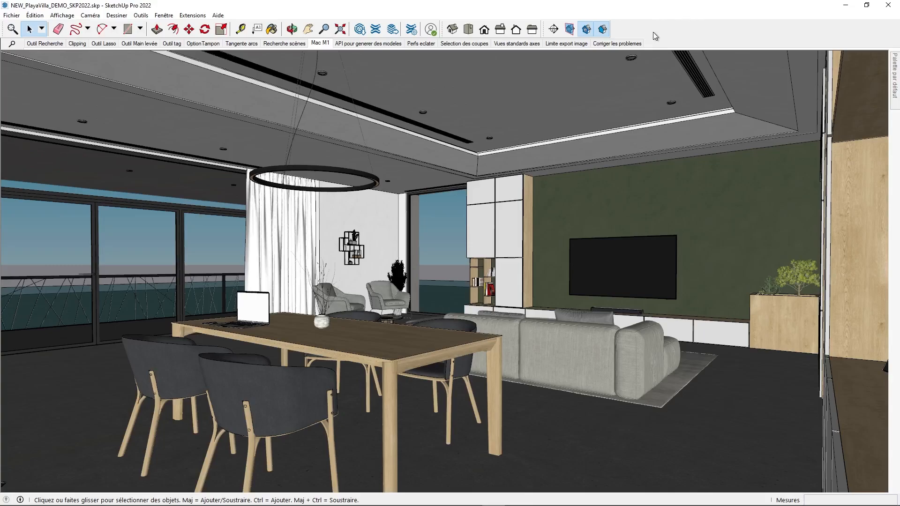
{"action": "left_click", "coordinate": [355, 44]}
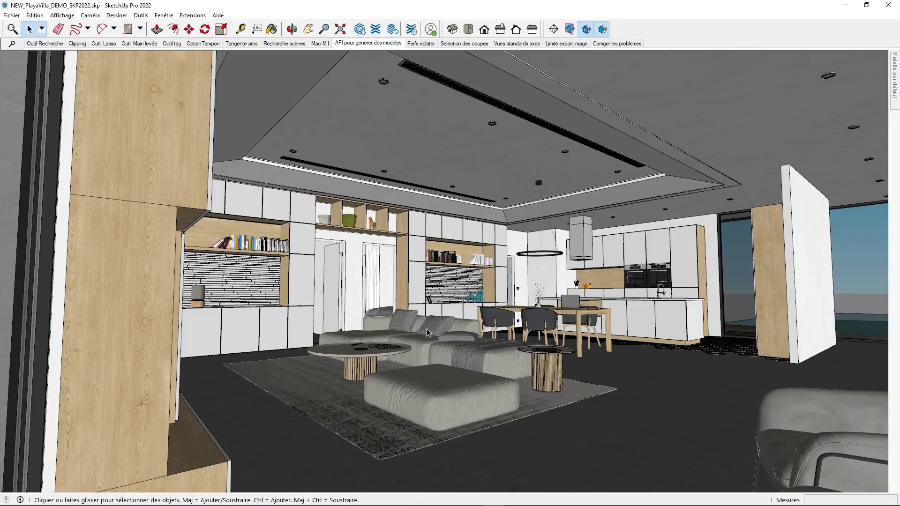
Display the Perfs eclater scene, select the parked car, and examine the Explode command among its options without running it.
{"action": "left_click", "coordinate": [423, 44]}
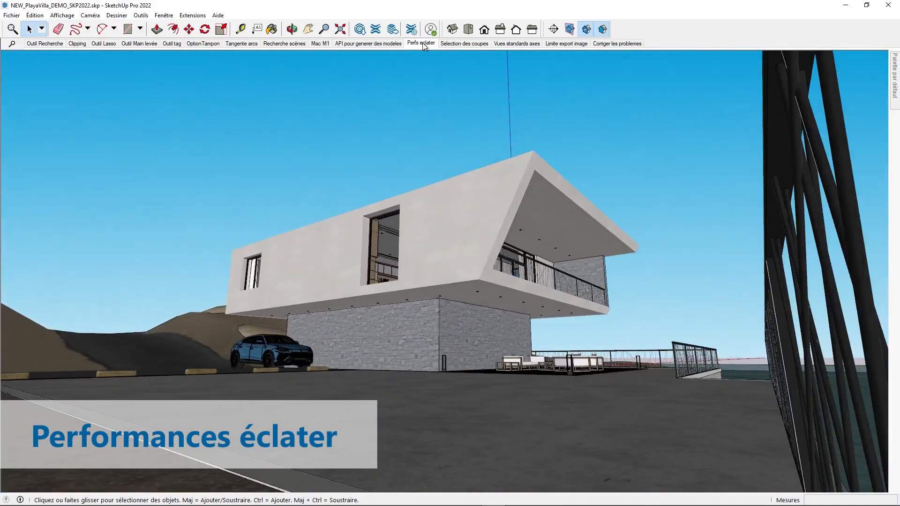
{"action": "left_click", "coordinate": [258, 347]}
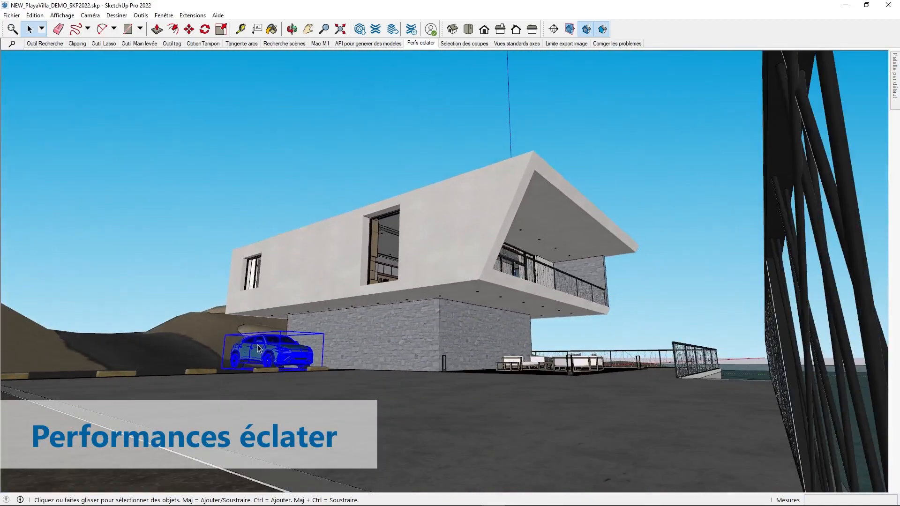
{"action": "scroll", "coordinate": [258, 348], "scroll_direction": "up", "scroll_amount": 2}
{"action": "scroll", "coordinate": [282, 413], "scroll_direction": "up", "scroll_amount": 5}
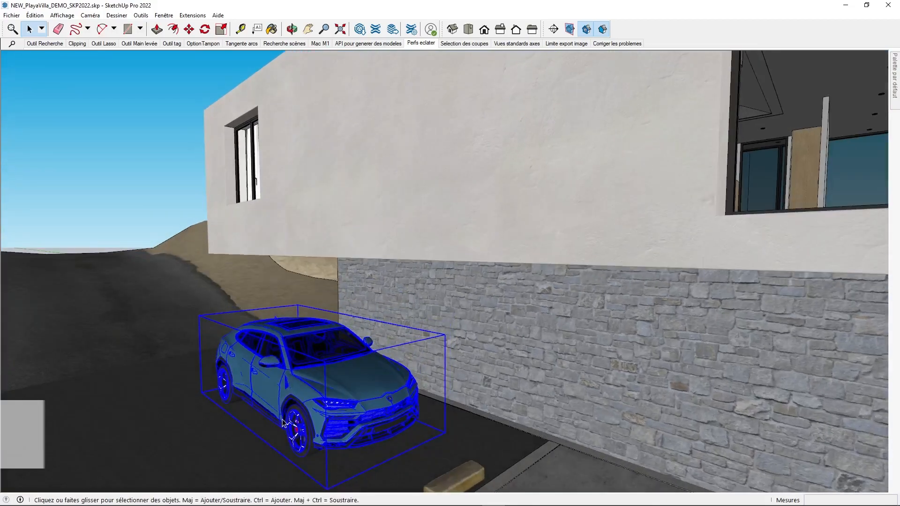
{"action": "scroll", "coordinate": [284, 429], "scroll_direction": "up", "scroll_amount": 4}
{"action": "right_click", "coordinate": [401, 323]}
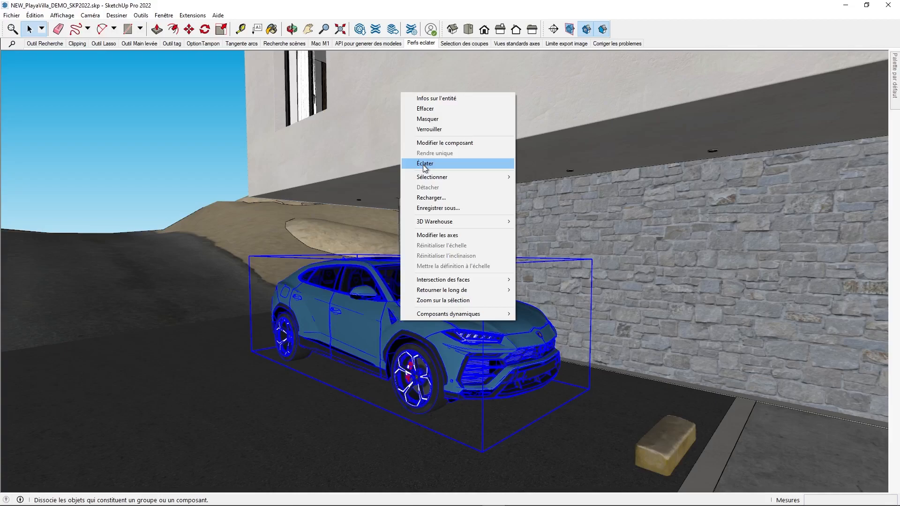
{"action": "left_click", "coordinate": [164, 165]}
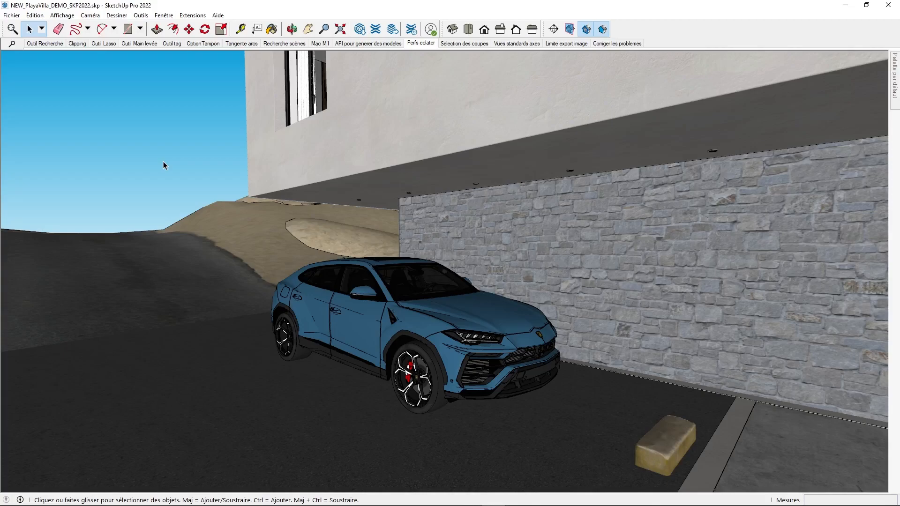
Open the parked car component for editing and select its front door panel.
{"action": "right_click", "coordinate": [390, 328]}
{"action": "left_click", "coordinate": [431, 169]}
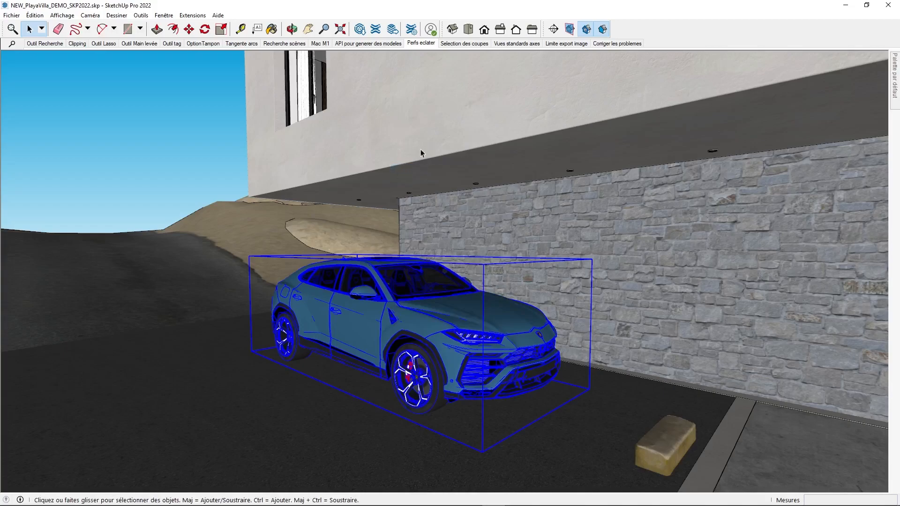
{"action": "left_click", "coordinate": [385, 150]}
{"action": "left_click", "coordinate": [393, 292]}
{"action": "key", "text": "Return"}
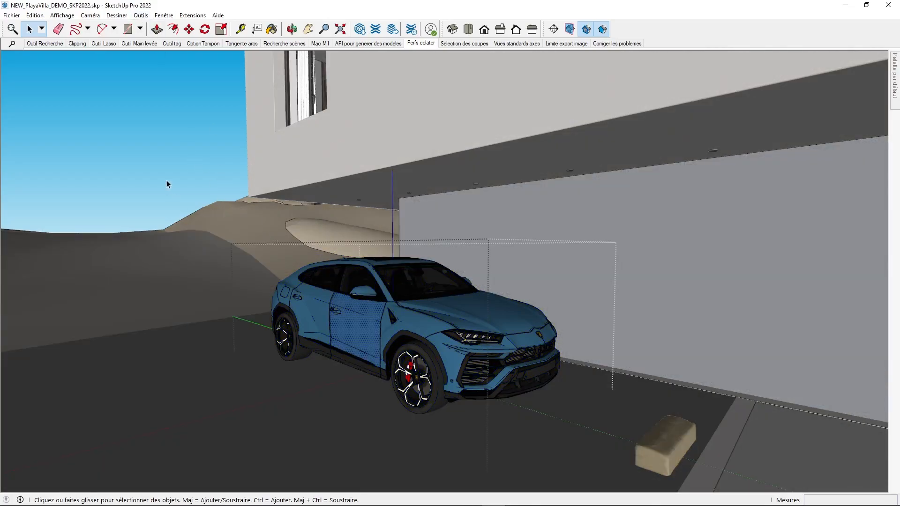
Display the Selection des coupes scene and test selecting a section plane by its outline above the terrain.
{"action": "left_click", "coordinate": [452, 45]}
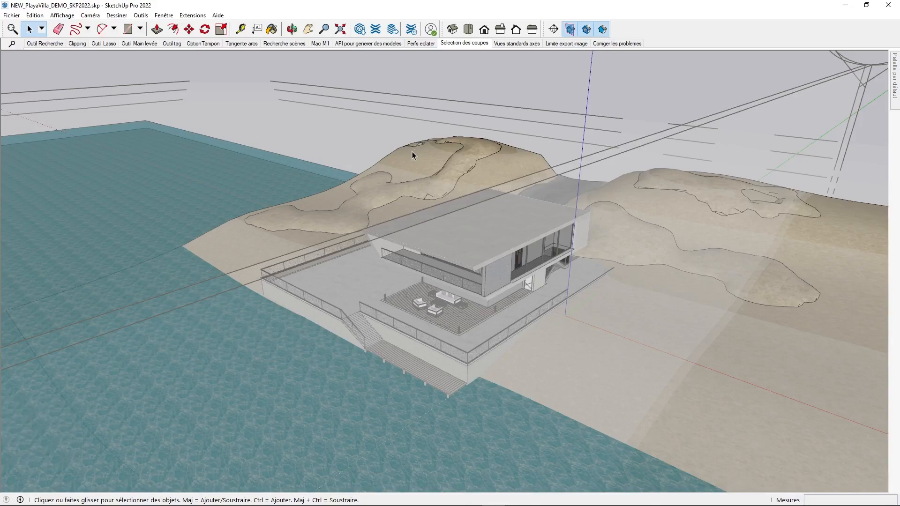
{"action": "left_click", "coordinate": [515, 190]}
{"action": "left_click", "coordinate": [507, 104]}
{"action": "left_click", "coordinate": [506, 107]}
{"action": "left_click", "coordinate": [502, 117]}
{"action": "left_click", "coordinate": [494, 130]}
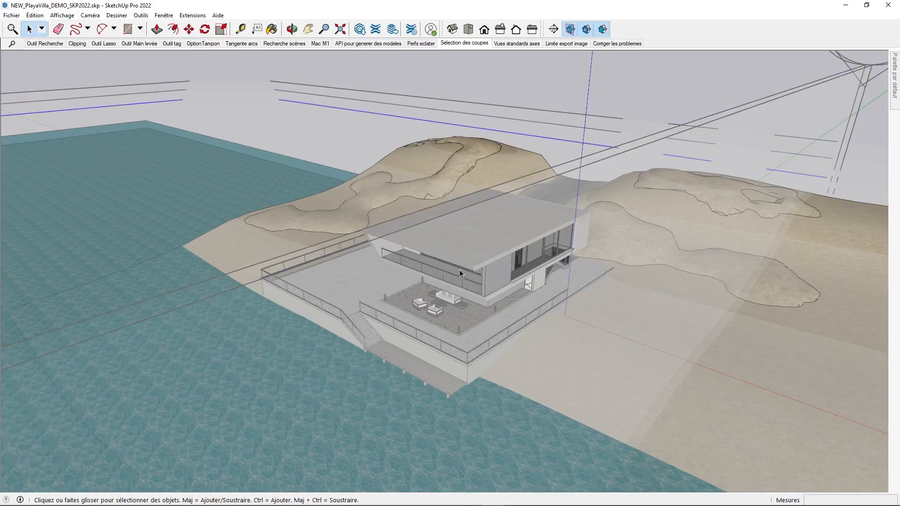
{"action": "left_click", "coordinate": [432, 308]}
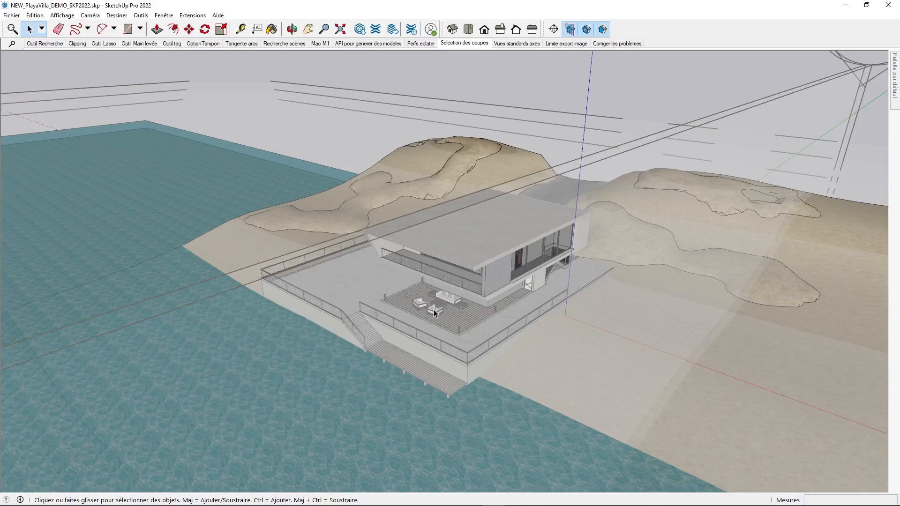
Test selecting the terrain behind the section planes, and clear the selection.
{"action": "left_click", "coordinate": [384, 297]}
{"action": "left_click", "coordinate": [376, 311]}
{"action": "left_click", "coordinate": [578, 181]}
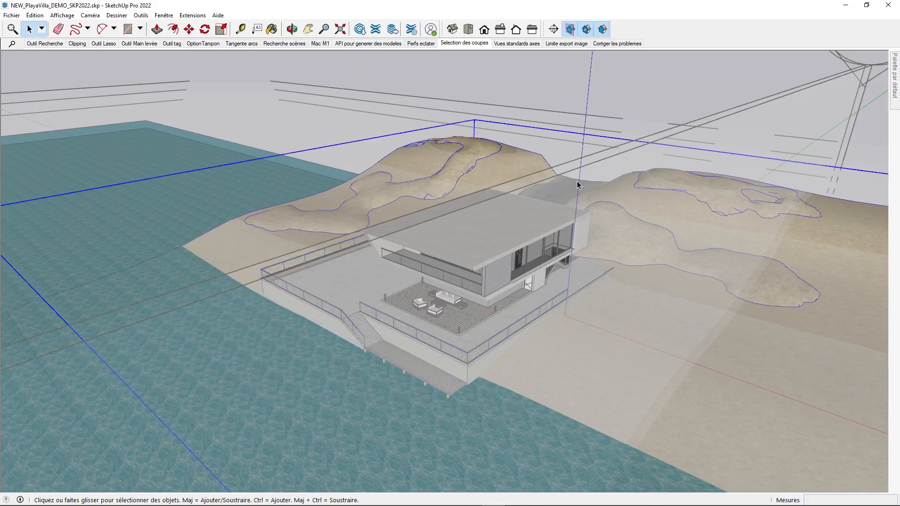
{"action": "left_click", "coordinate": [537, 82]}
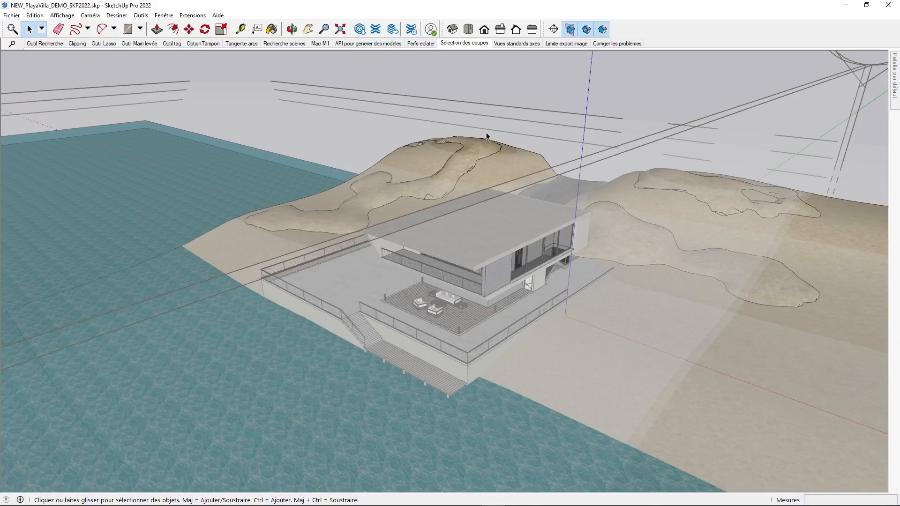
Display the Vues standards axes scene and examine the villa in the top and right standard views.
{"action": "left_click", "coordinate": [468, 29]}
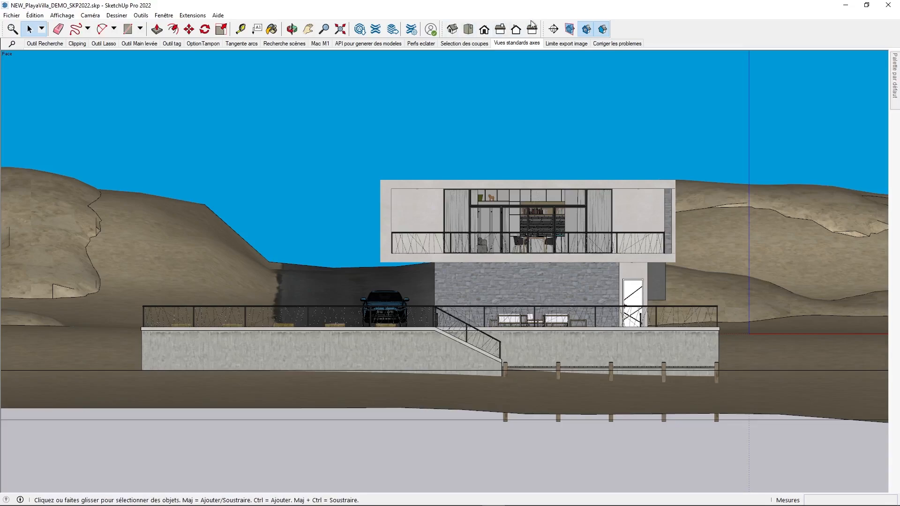
{"action": "left_click", "coordinate": [468, 30]}
{"action": "scroll", "coordinate": [446, 272], "scroll_direction": "down", "scroll_amount": 3}
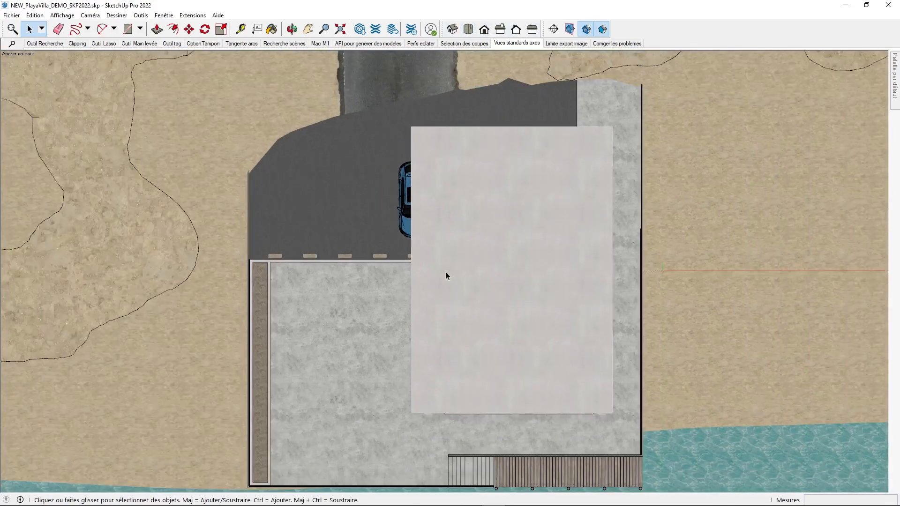
{"action": "left_click", "coordinate": [502, 29]}
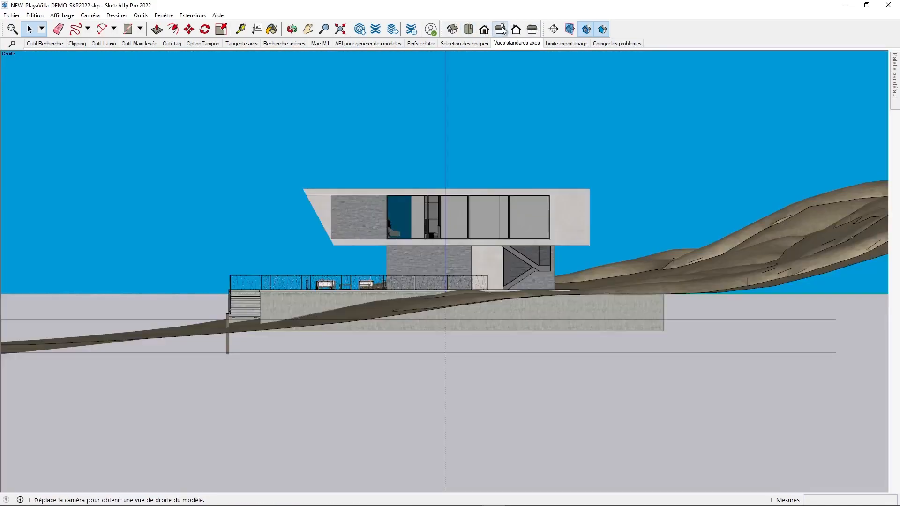
{"action": "middle_click_drag", "start_coordinate": [400, 222], "coordinate": [412, 305]}
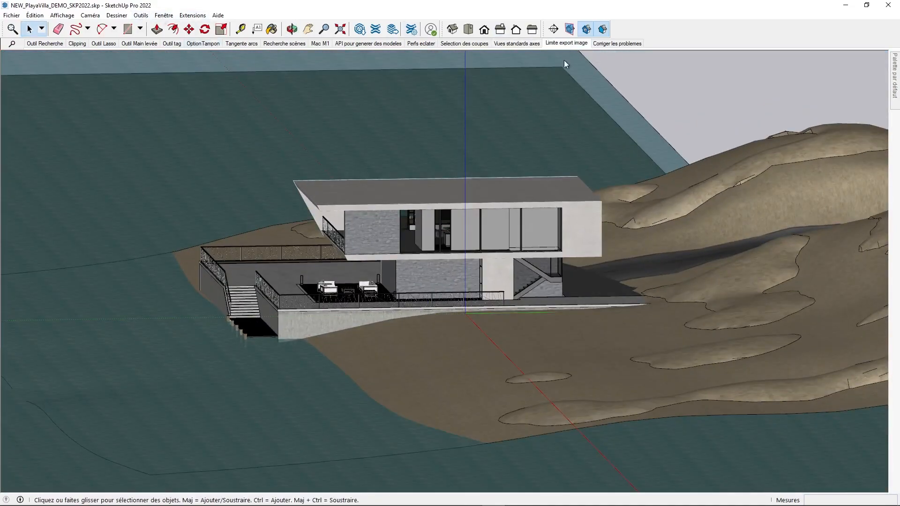
Display the Limite export image scene with the parked car and open the options of a JPEG 2D graphic export.
{"action": "scroll", "coordinate": [542, 226], "scroll_direction": "up", "scroll_amount": 10}
{"action": "scroll", "coordinate": [542, 227], "scroll_direction": "up", "scroll_amount": 3}
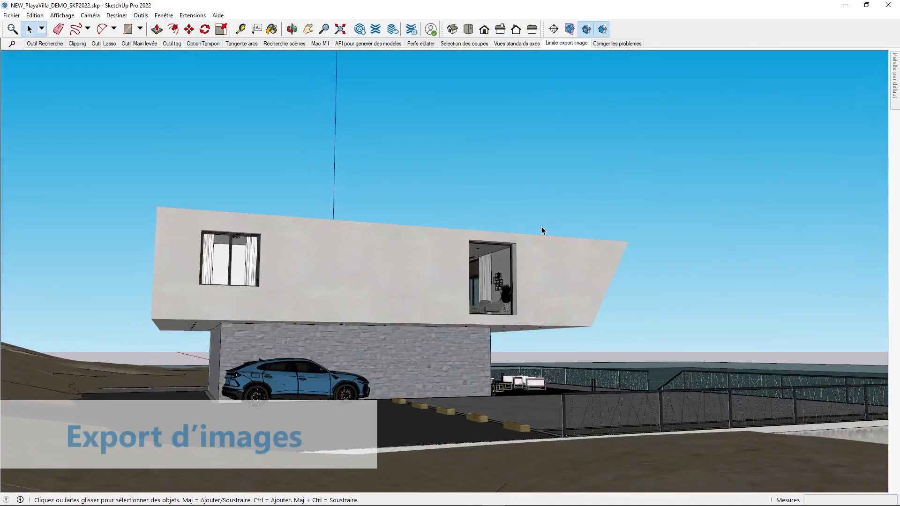
{"action": "left_click", "coordinate": [12, 15]}
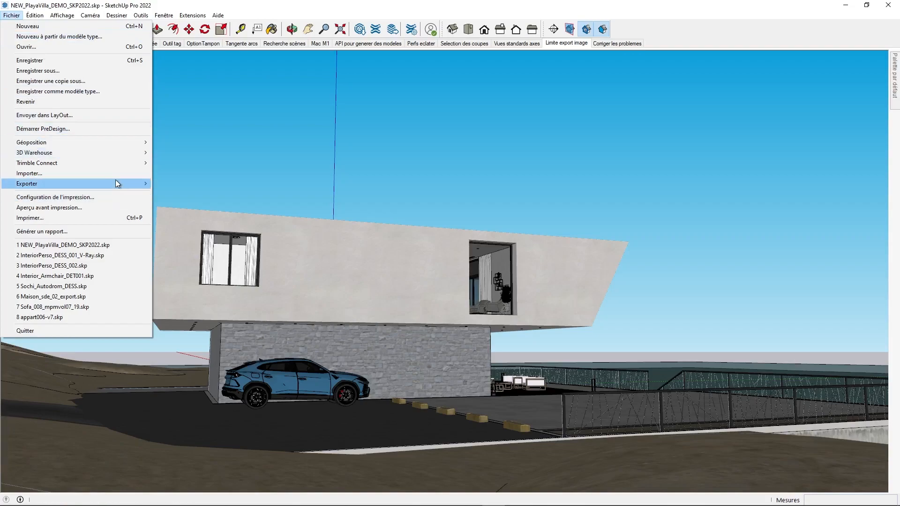
{"action": "mouse_move", "coordinate": [117, 183]}
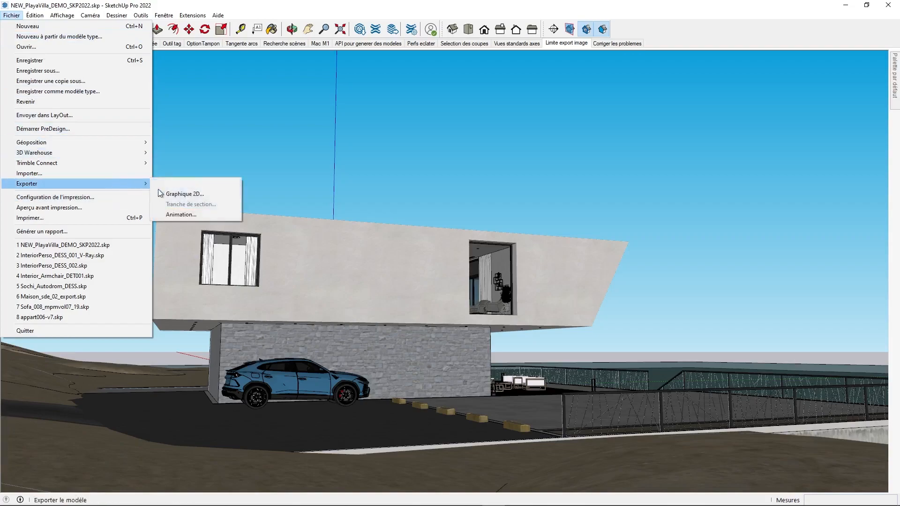
{"action": "left_click", "coordinate": [176, 194]}
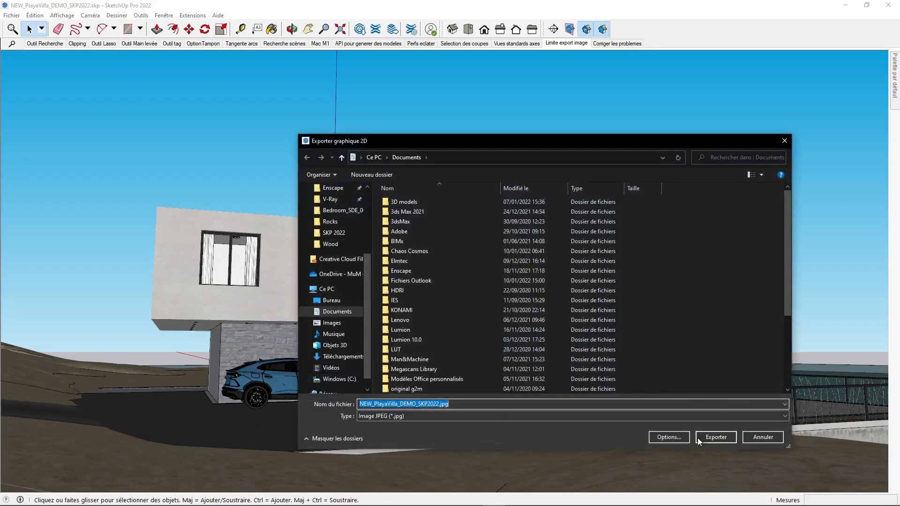
{"action": "left_click", "coordinate": [670, 437]}
{"action": "left_click_drag", "start_coordinate": [528, 190], "coordinate": [452, 99]}
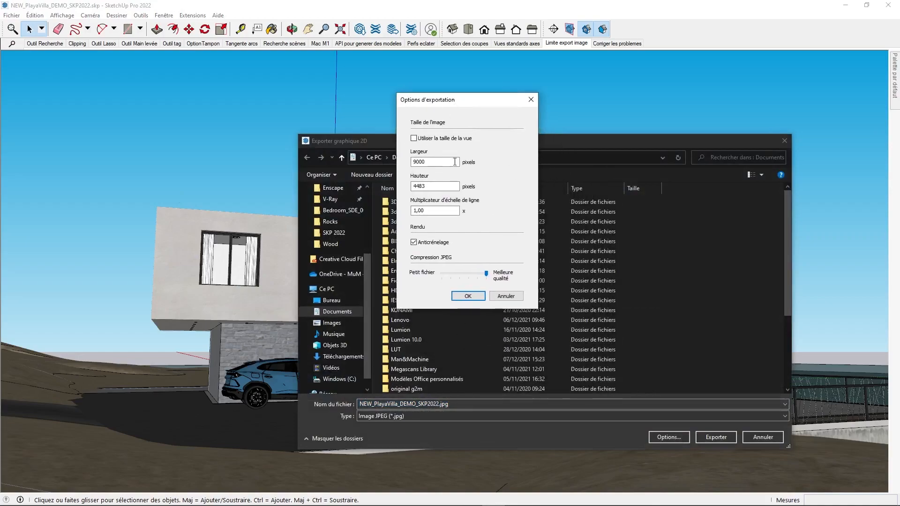
Try an export image width of 15000 pixels, and cancel the options and the export.
{"action": "left_click_drag", "start_coordinate": [451, 161], "coordinate": [383, 158]}
{"action": "type", "text": "9999"}
{"action": "key", "text": "BackSpace"}
{"action": "key", "text": "BackSpace"}
{"action": "key", "text": "BackSpace"}
{"action": "key", "text": "BackSpace"}
{"action": "type", "text": "15000"}
{"action": "key", "text": "Tab"}
{"action": "left_click_drag", "start_coordinate": [432, 162], "coordinate": [414, 166]}
{"action": "key", "text": "Tab"}
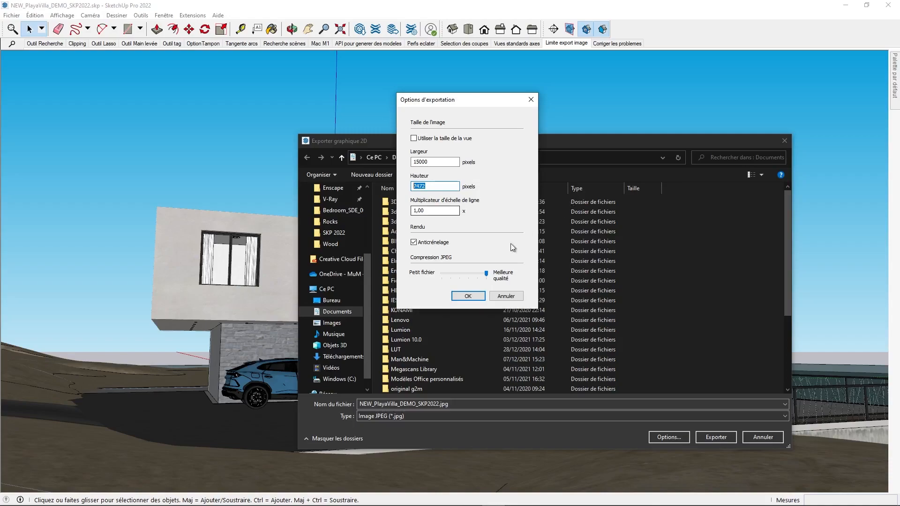
{"action": "left_click", "coordinate": [507, 296]}
{"action": "left_click", "coordinate": [764, 438]}
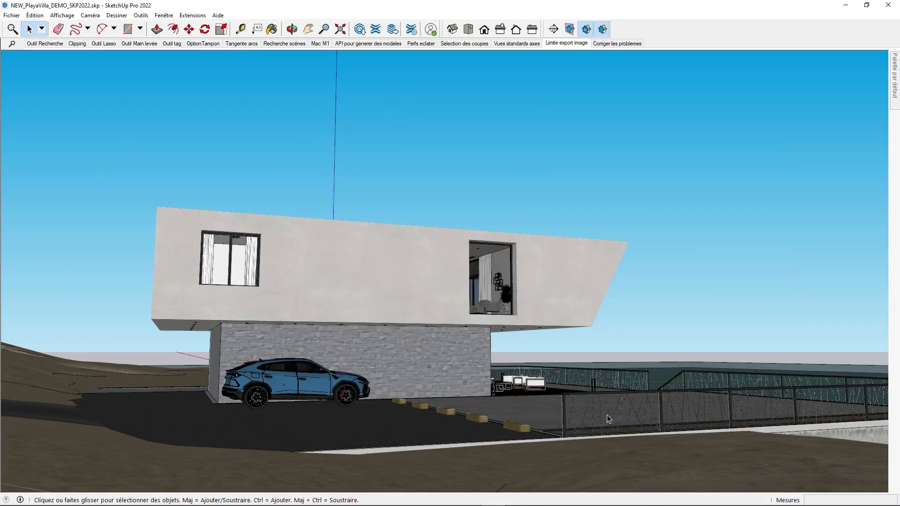
Display the Corriger les problèmes scene, examine the whole model's statistics in the model info, and close the window.
{"action": "left_click", "coordinate": [605, 45]}
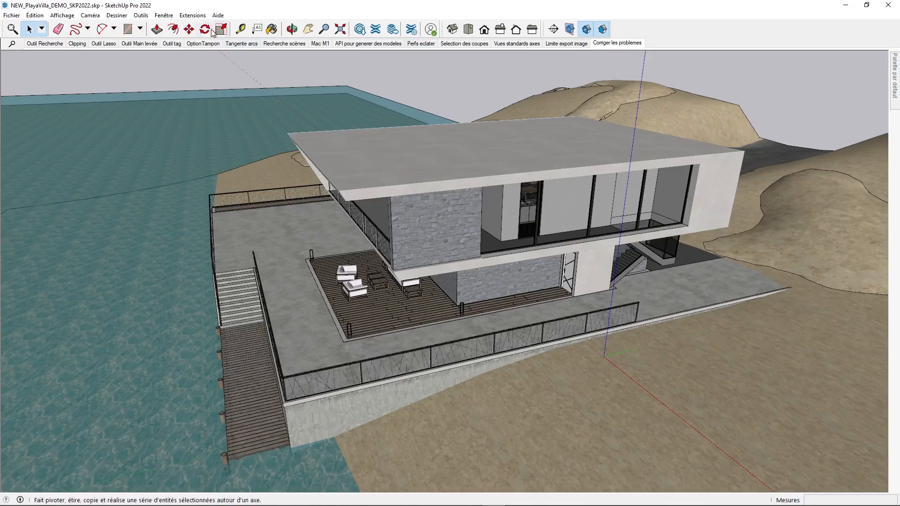
{"action": "left_click", "coordinate": [162, 16]}
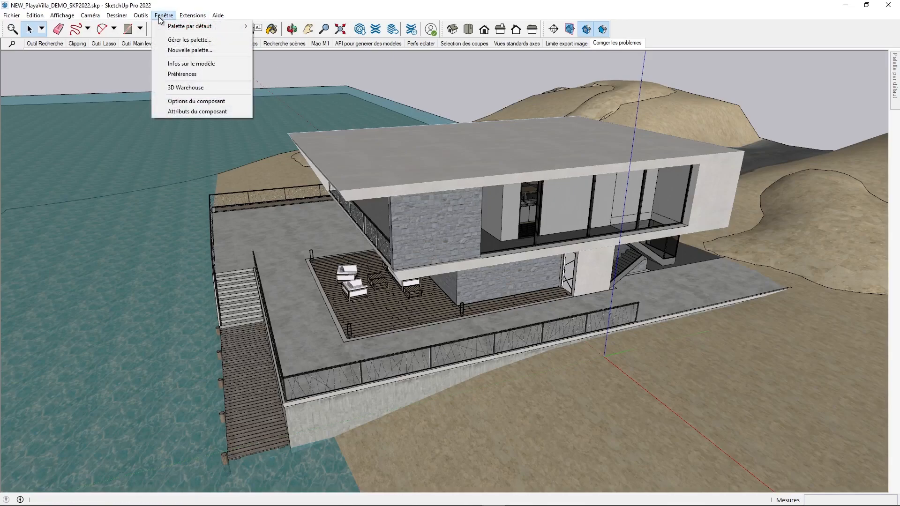
{"action": "left_click", "coordinate": [188, 63]}
{"action": "left_click_drag", "start_coordinate": [134, 31], "coordinate": [282, 108]}
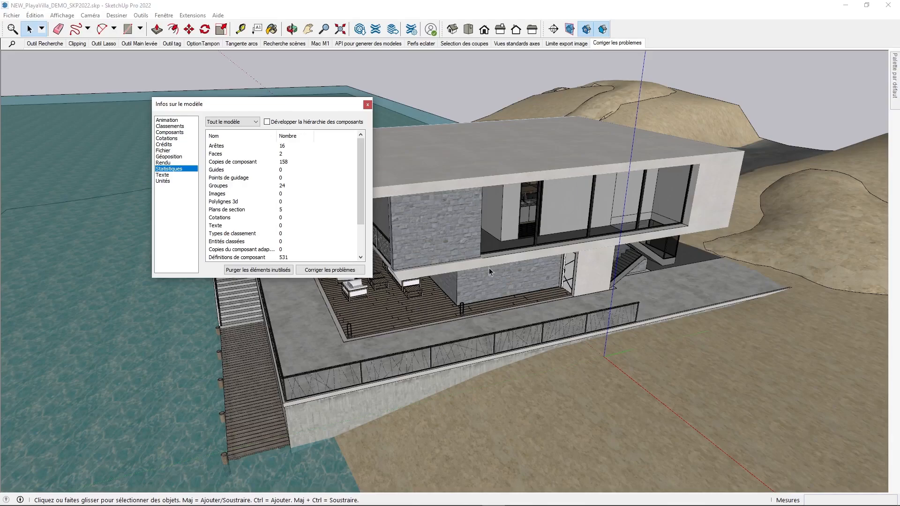
{"action": "left_click", "coordinate": [368, 105]}
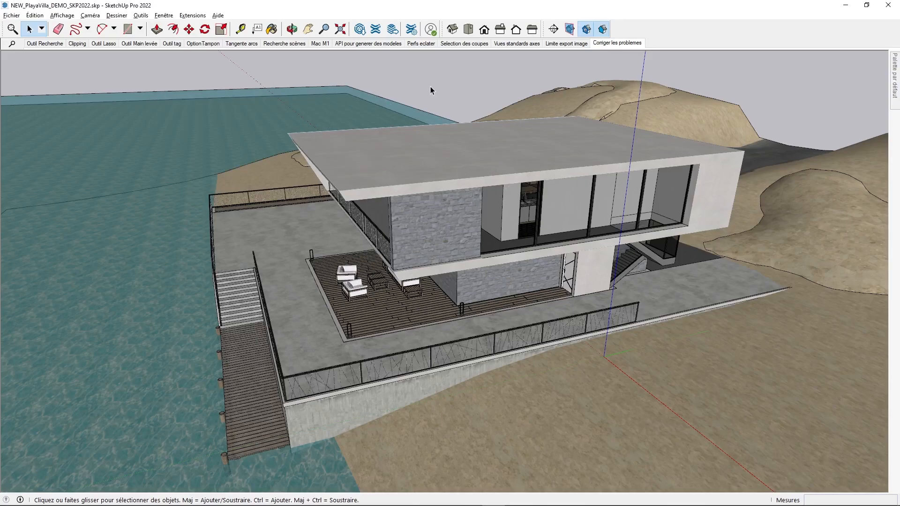
Switch to LayOut, select the 0,60 m dimension above the floor plan, and zoom on the selection.
{"action": "key", "text": "alt+Tab"}
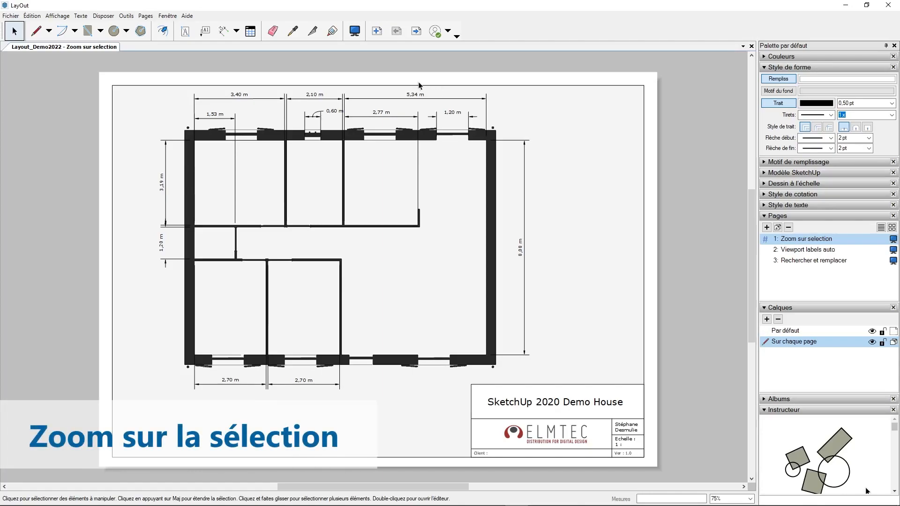
{"action": "left_click", "coordinate": [315, 117]}
{"action": "right_click", "coordinate": [314, 117]}
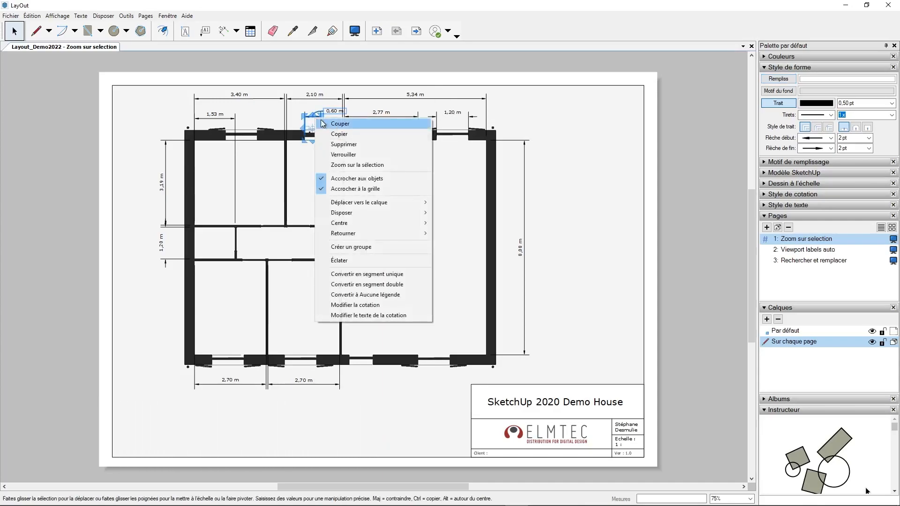
{"action": "left_click", "coordinate": [361, 165]}
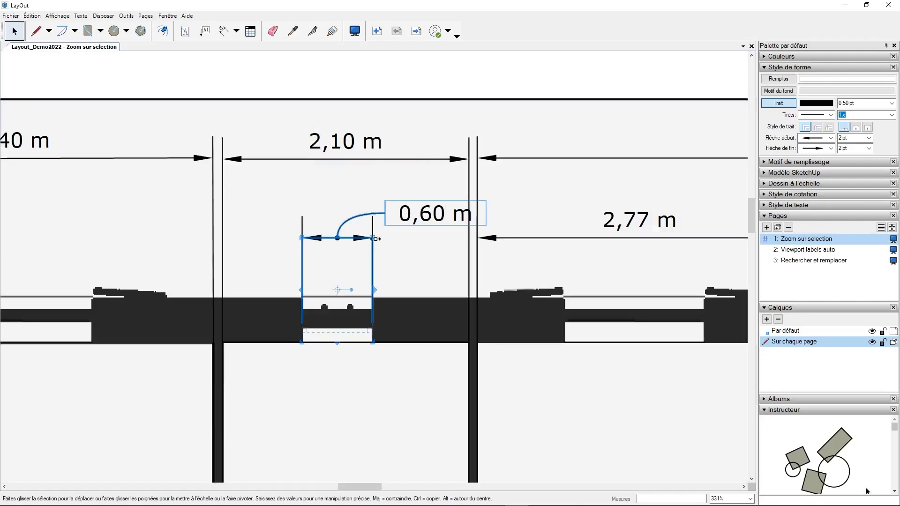
{"action": "scroll", "coordinate": [334, 257], "scroll_direction": "up", "scroll_amount": 3}
{"action": "scroll", "coordinate": [335, 261], "scroll_direction": "down", "scroll_amount": 10}
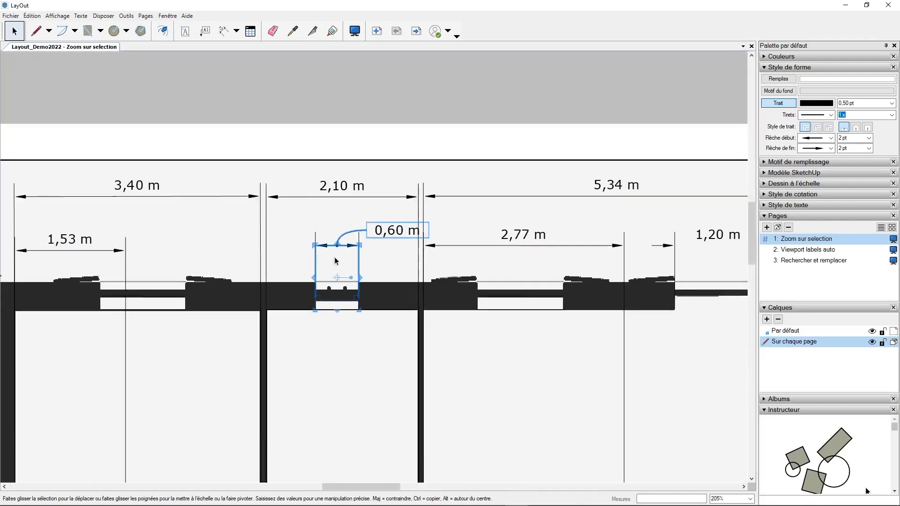
Return to an overview of the floor plan and zoom on the selected 0,60 m dimension again.
{"action": "middle_click_drag", "start_coordinate": [338, 218], "coordinate": [376, 155]}
{"action": "scroll", "coordinate": [323, 143], "scroll_direction": "up", "scroll_amount": 3}
{"action": "scroll", "coordinate": [343, 152], "scroll_direction": "up", "scroll_amount": 3}
{"action": "scroll", "coordinate": [343, 155], "scroll_direction": "down", "scroll_amount": 3}
{"action": "right_click", "coordinate": [342, 158]}
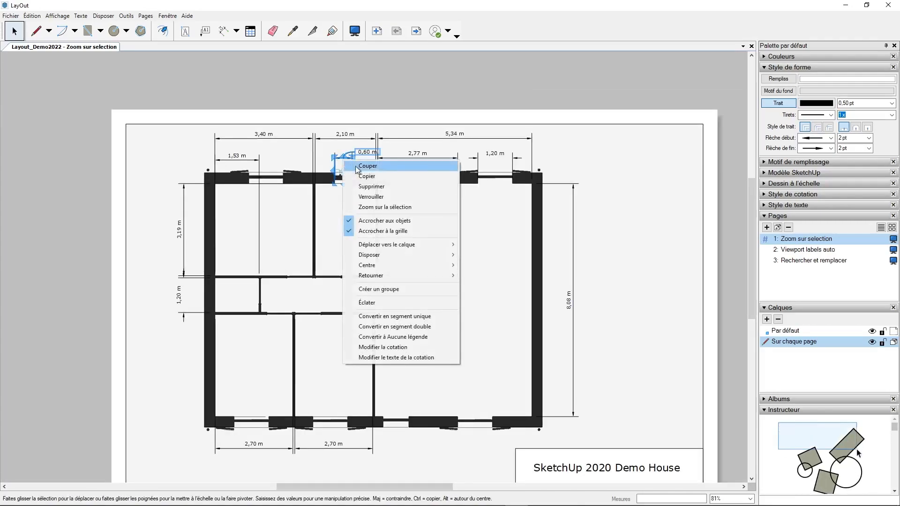
{"action": "left_click", "coordinate": [382, 209]}
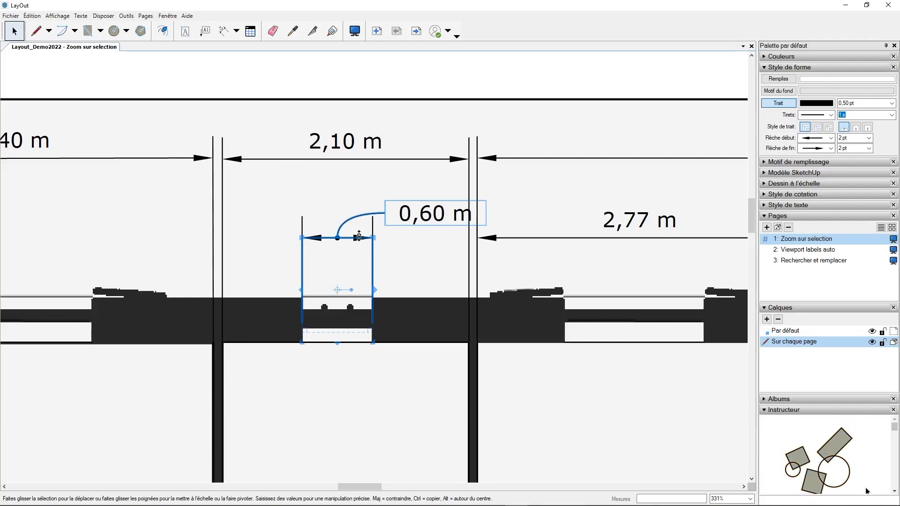
Select the floor plan's model viewport, zoom on the selection to frame it, and clear the selection.
{"action": "left_click", "coordinate": [277, 82]}
{"action": "right_click", "coordinate": [277, 82]}
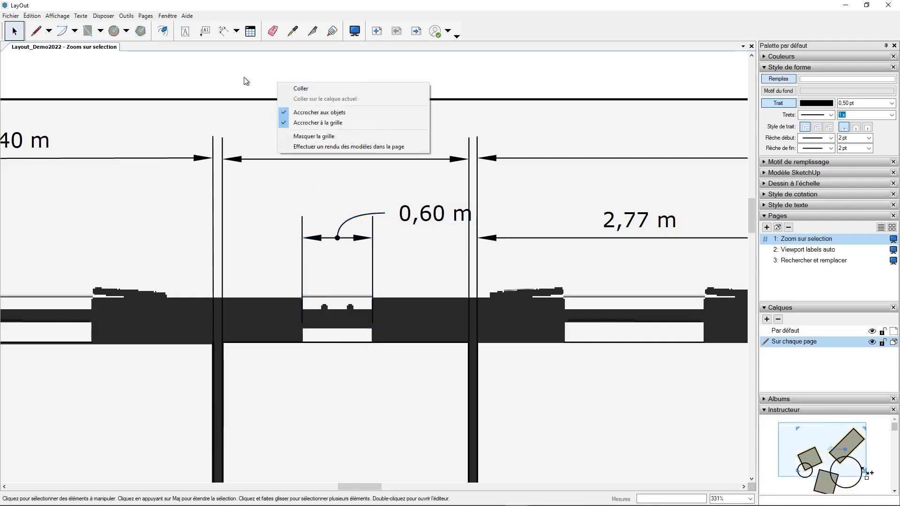
{"action": "left_click", "coordinate": [233, 128]}
{"action": "right_click", "coordinate": [249, 118]}
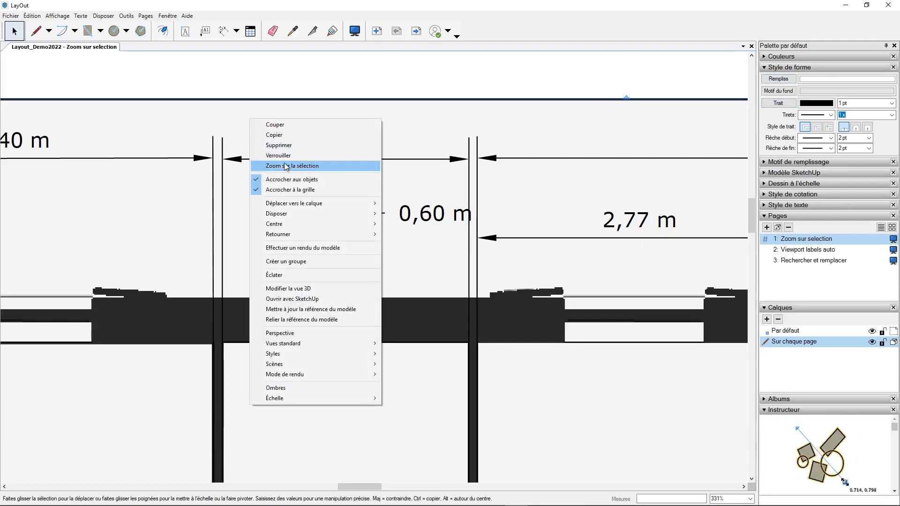
{"action": "left_click", "coordinate": [291, 166]}
{"action": "key", "text": "Escape"}
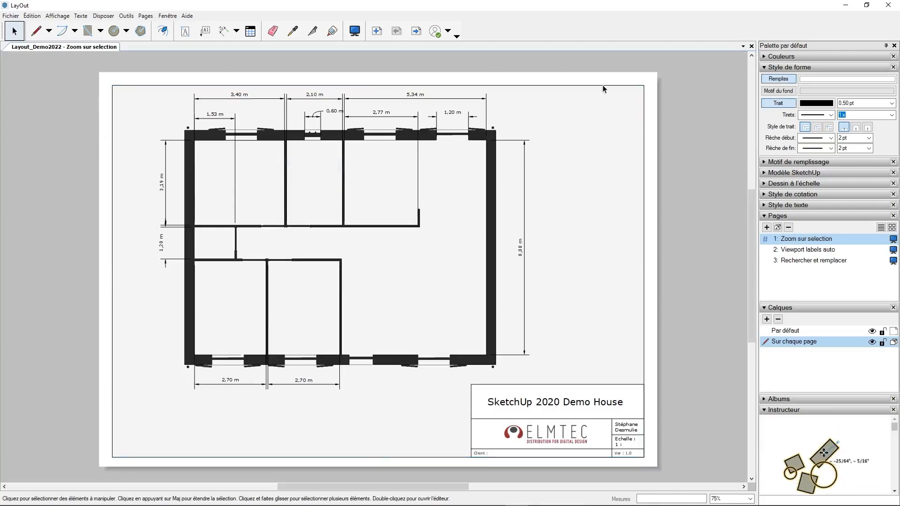
Select the title block of the floor plan page, zoom on the selection, and deselect it.
{"action": "left_click", "coordinate": [164, 246]}
{"action": "left_click", "coordinate": [72, 217]}
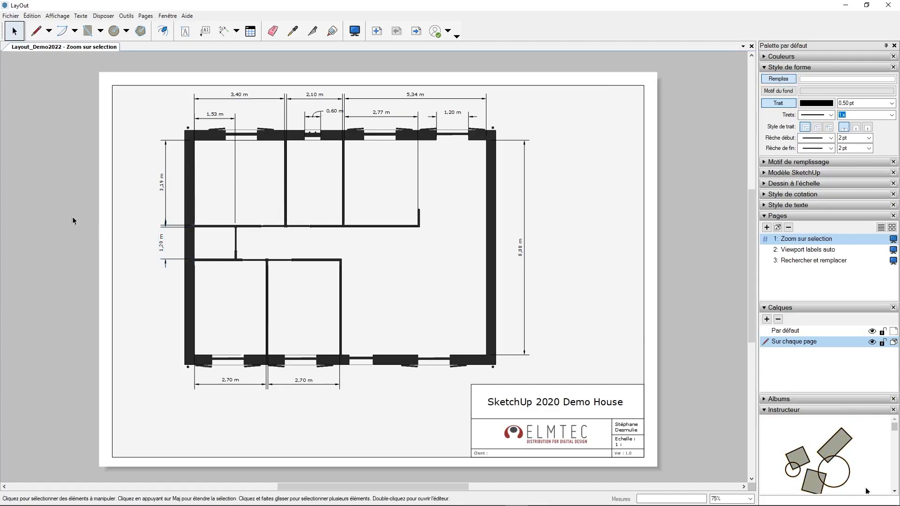
{"action": "left_click", "coordinate": [619, 449]}
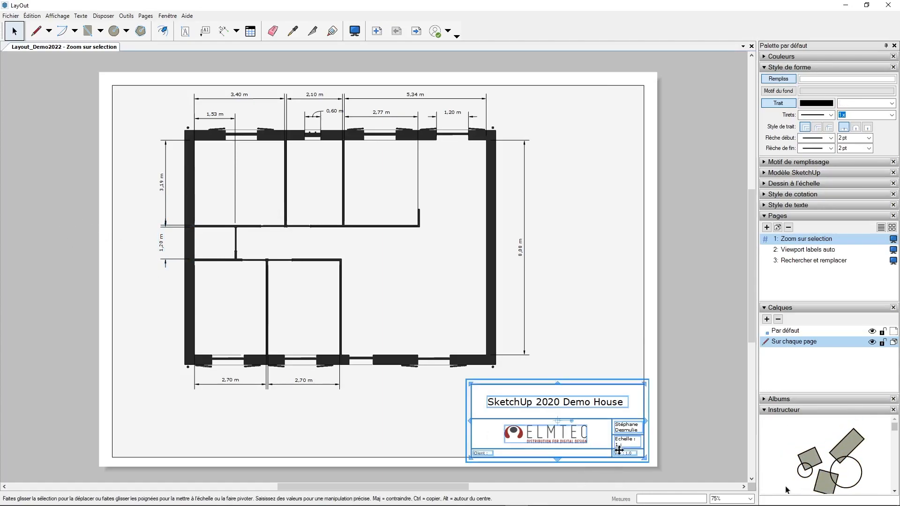
{"action": "left_click", "coordinate": [677, 412]}
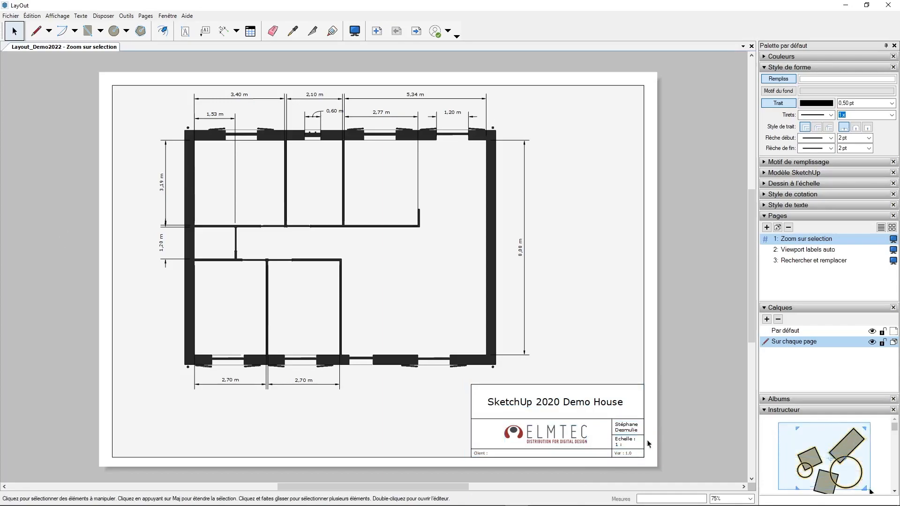
{"action": "left_click", "coordinate": [624, 453]}
{"action": "right_click", "coordinate": [624, 452]}
{"action": "left_click", "coordinate": [656, 335]}
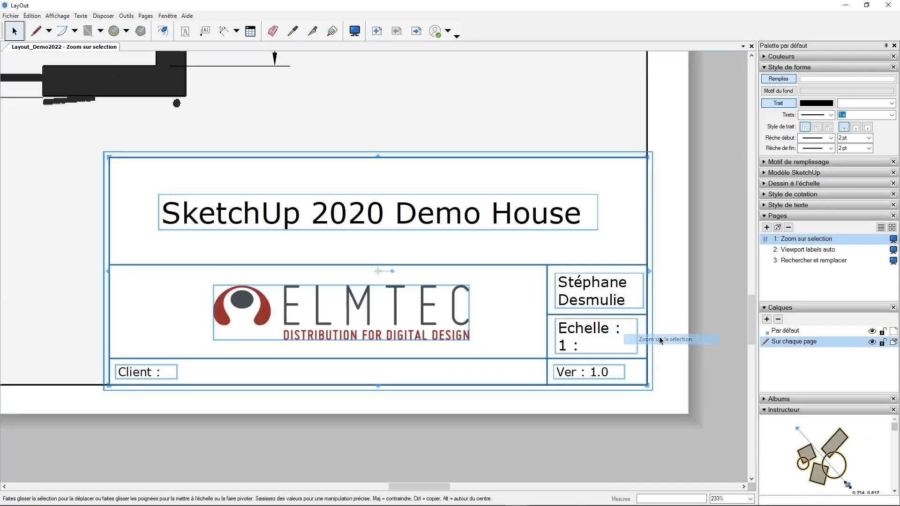
{"action": "left_click", "coordinate": [425, 444]}
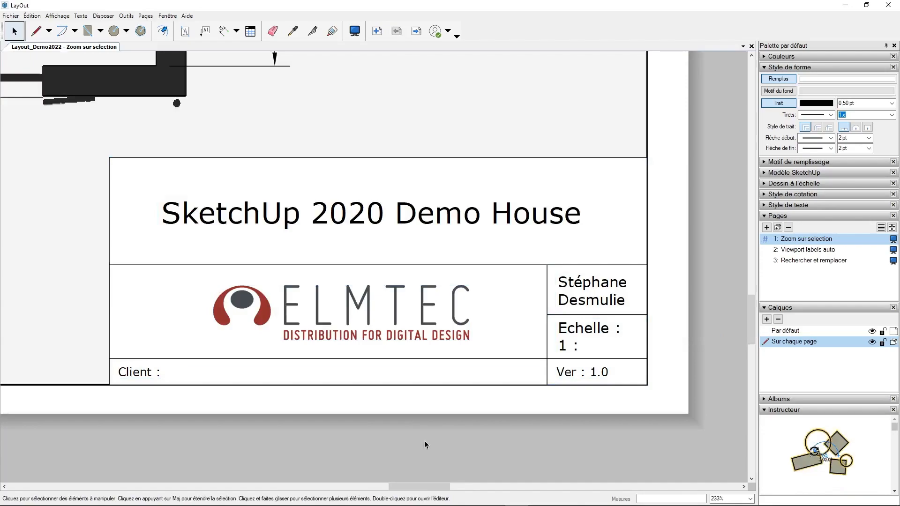
Display the Viewport labels auto page and bring the whole page with the house view into sight.
{"action": "left_click", "coordinate": [807, 250]}
{"action": "scroll", "coordinate": [469, 309], "scroll_direction": "down", "scroll_amount": 5}
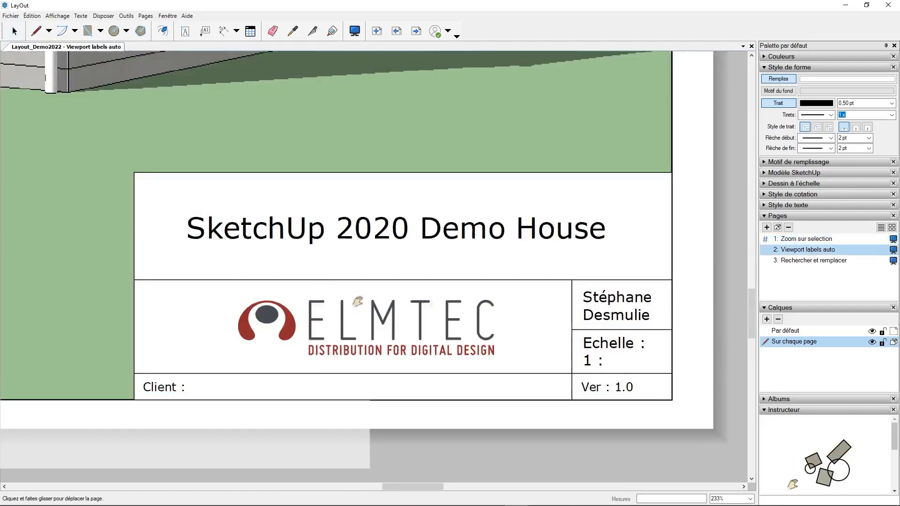
{"action": "scroll", "coordinate": [366, 312], "scroll_direction": "down", "scroll_amount": 4}
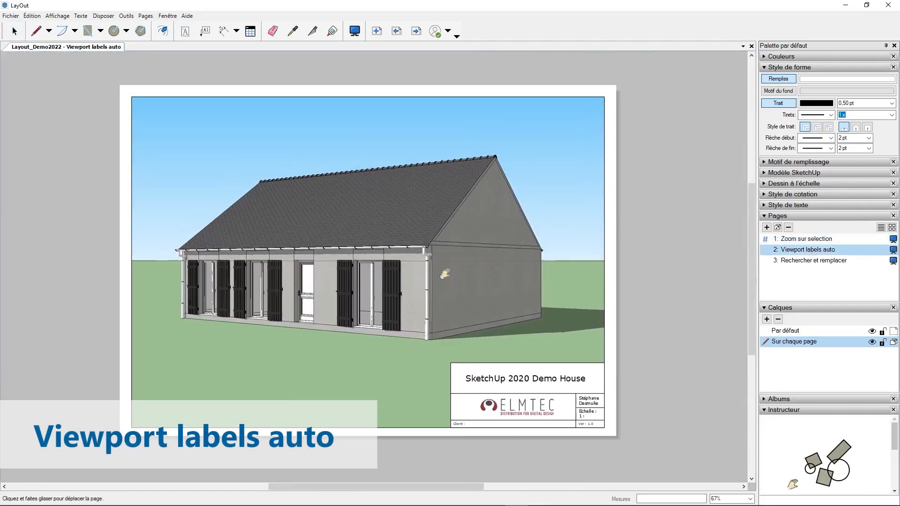
{"action": "scroll", "coordinate": [479, 316], "scroll_direction": "up", "scroll_amount": 1}
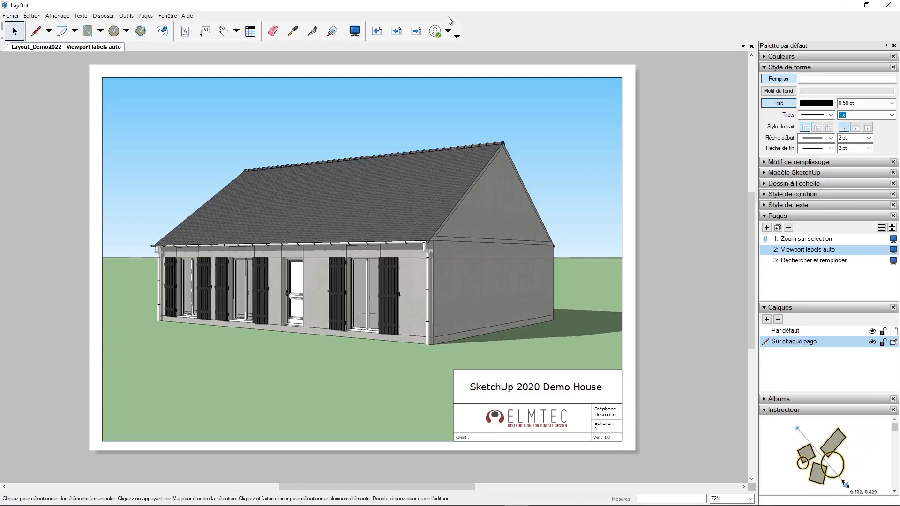
Try placing a label anchored on the house's gable wall, with its text in the sky beside the roof ridge.
{"action": "left_click", "coordinate": [205, 31]}
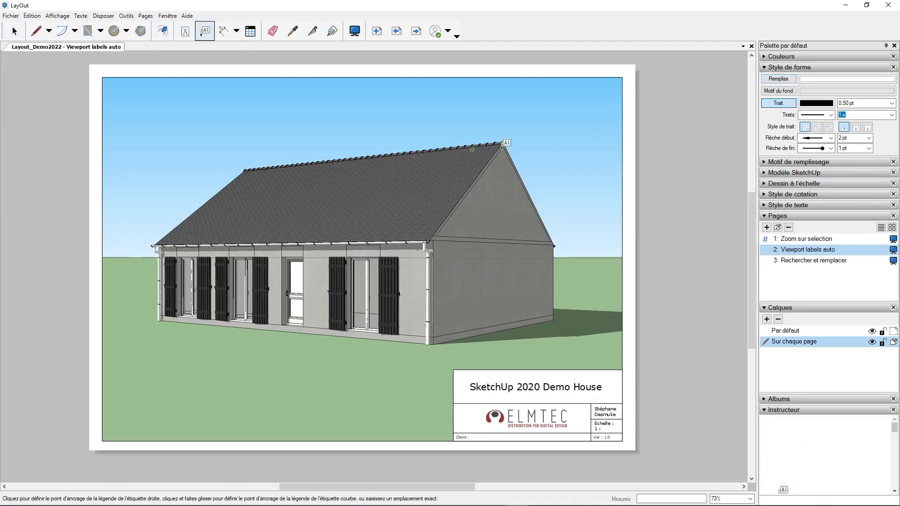
{"action": "left_click", "coordinate": [473, 218]}
{"action": "double_click", "coordinate": [552, 110]}
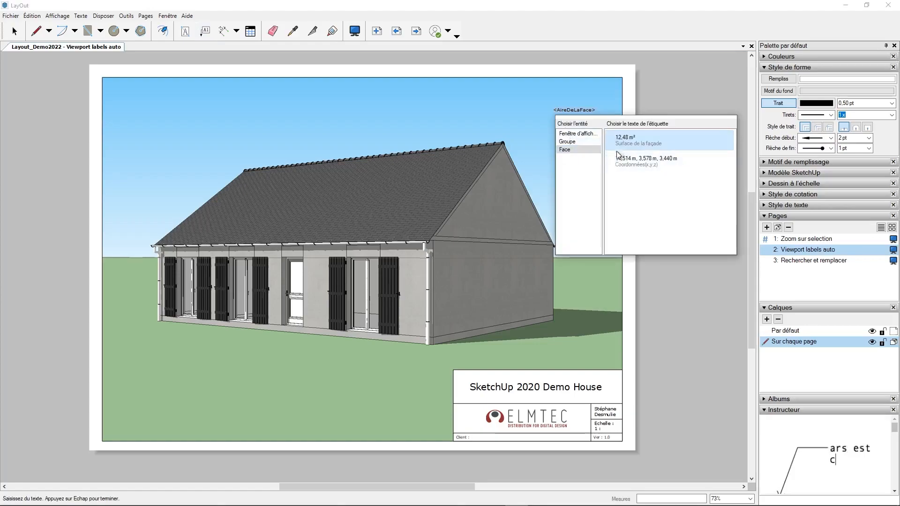
Browse the label texts for the group and the viewport, try the viewport's scene name (Nom de la scène), and discard the label.
{"action": "left_click", "coordinate": [581, 142]}
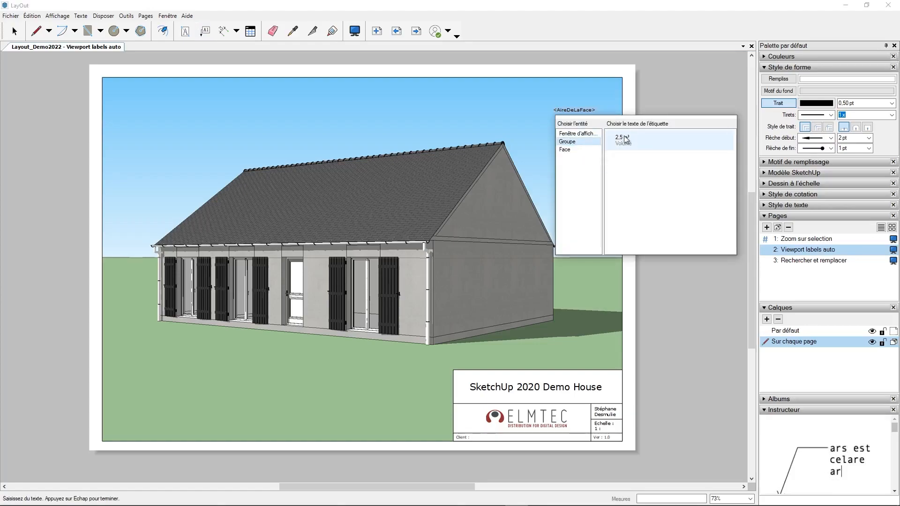
{"action": "left_click", "coordinate": [580, 135]}
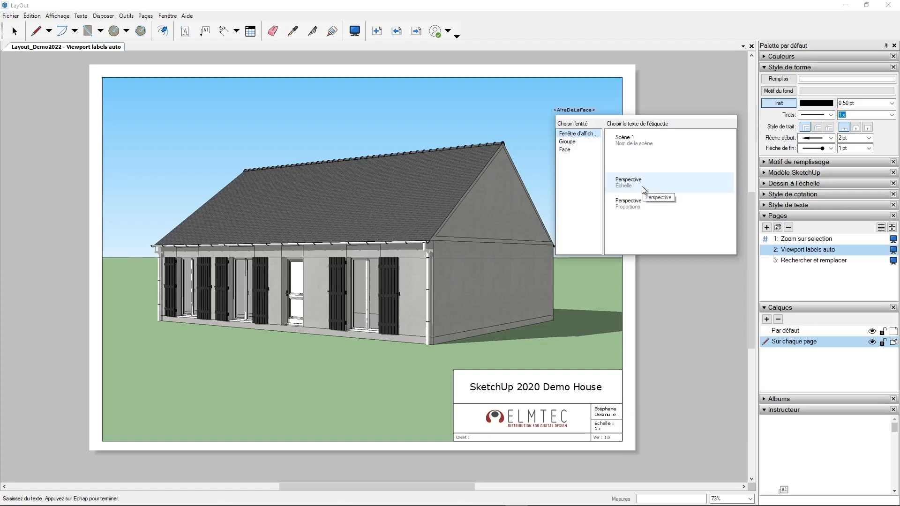
{"action": "left_click", "coordinate": [635, 143]}
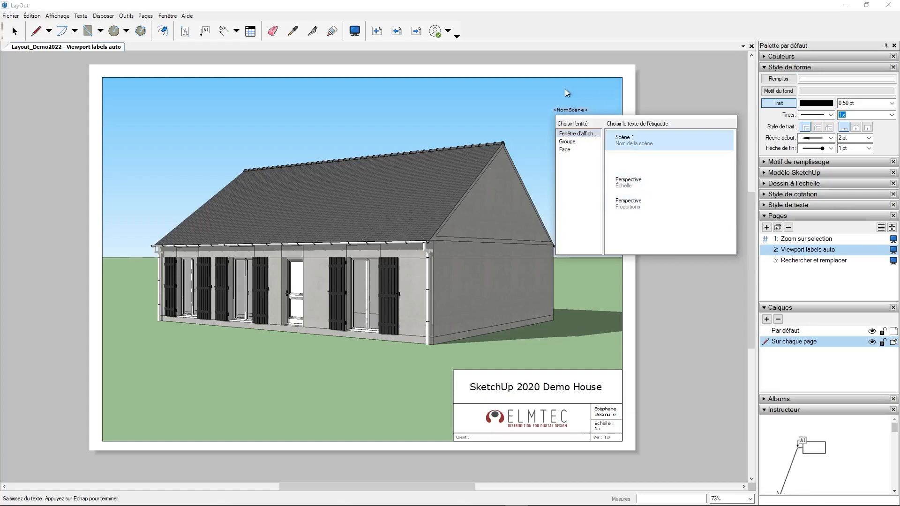
{"action": "left_click", "coordinate": [14, 31]}
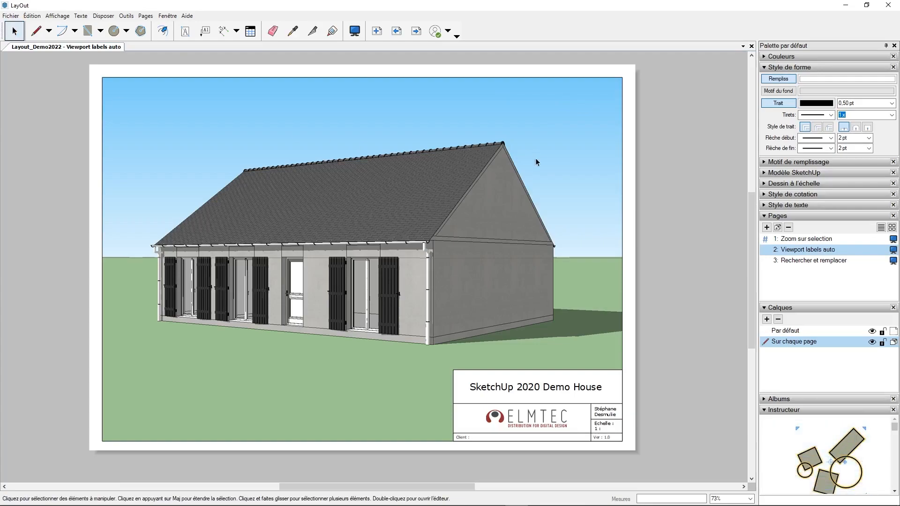
Display the Rechercher et remplacer page with the house's front elevation and take a closer look at its title block.
{"action": "left_click", "coordinate": [860, 259]}
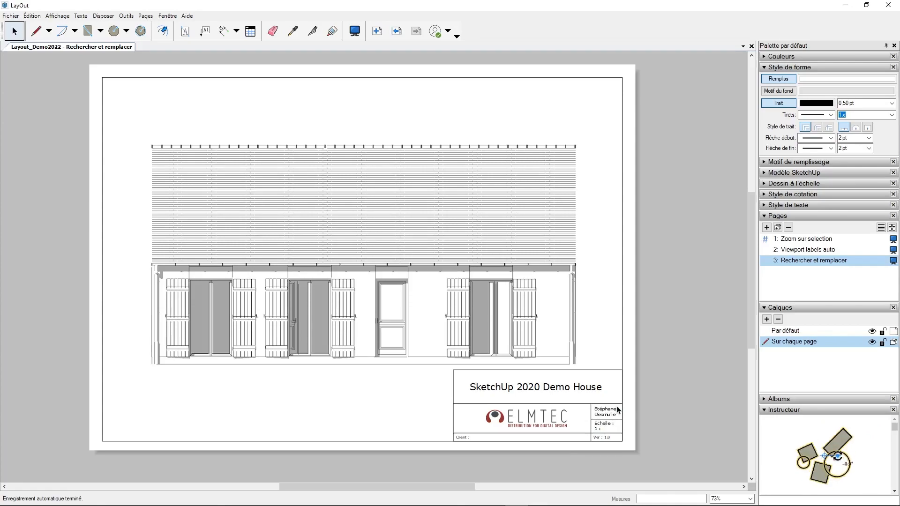
{"action": "scroll", "coordinate": [607, 430], "scroll_direction": "up", "scroll_amount": 1}
{"action": "scroll", "coordinate": [606, 430], "scroll_direction": "up", "scroll_amount": 5}
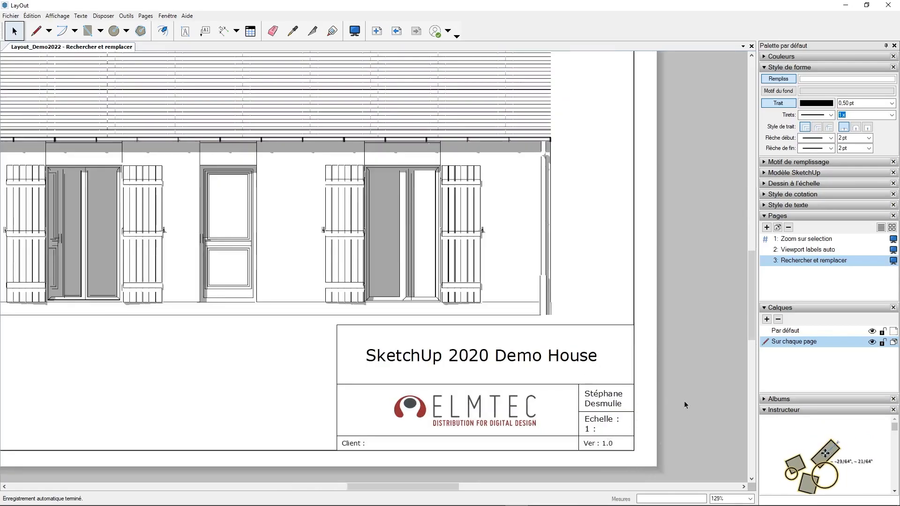
{"action": "scroll", "coordinate": [608, 412], "scroll_direction": "down", "scroll_amount": 4}
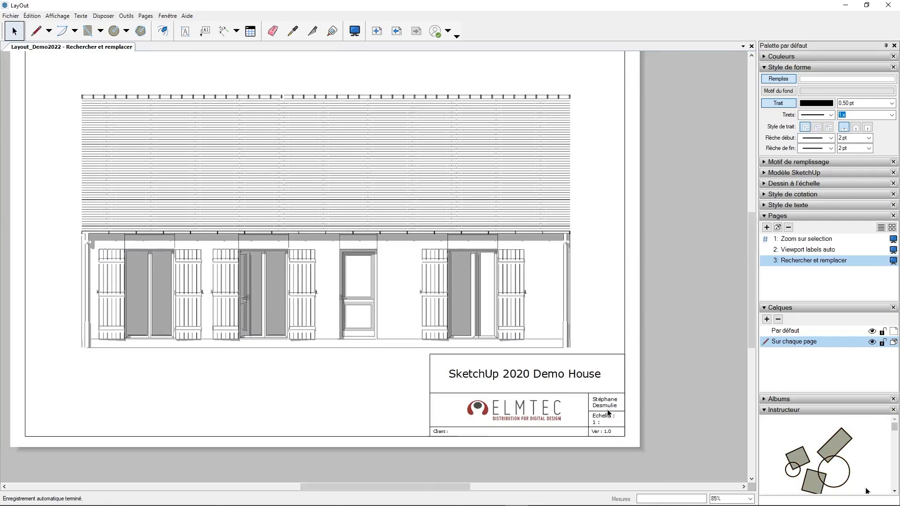
Open Find and Replace, set the search scope to Document, and find the author's first name.
{"action": "key", "text": "ctrl+f"}
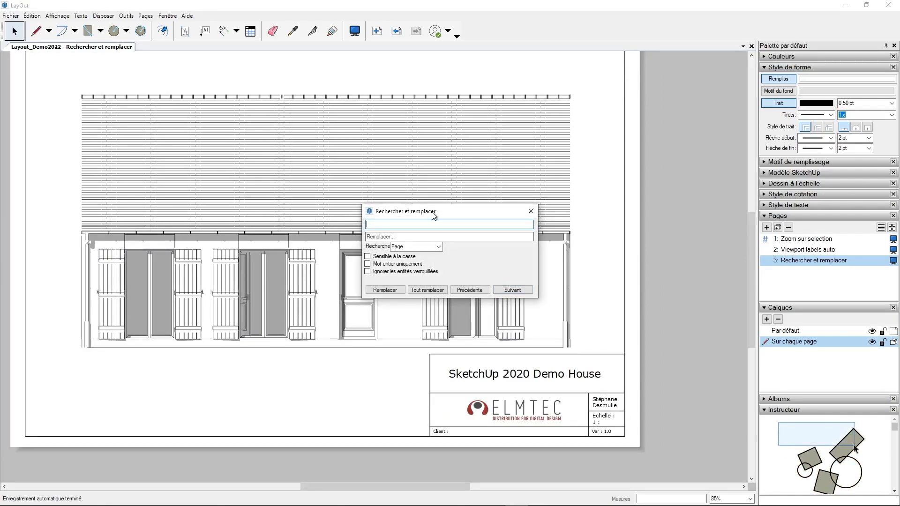
{"action": "left_click_drag", "start_coordinate": [413, 214], "coordinate": [405, 197]}
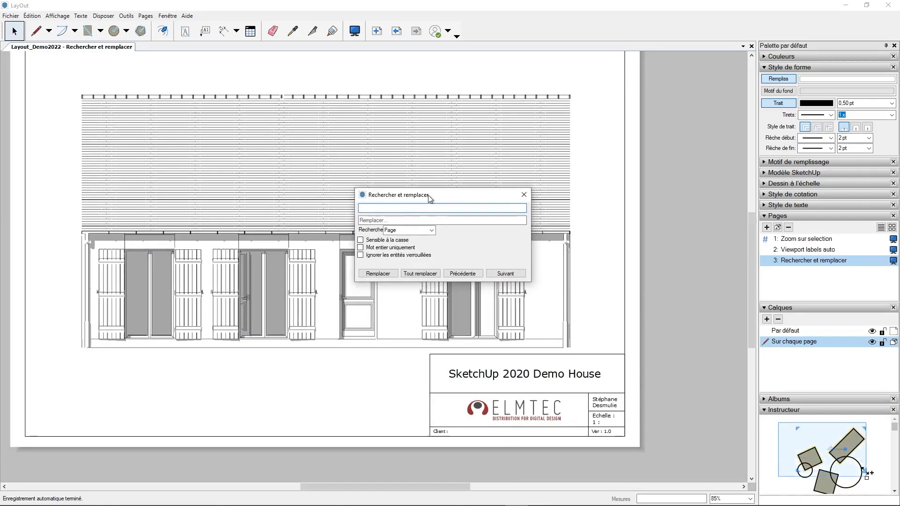
{"action": "left_click", "coordinate": [434, 232]}
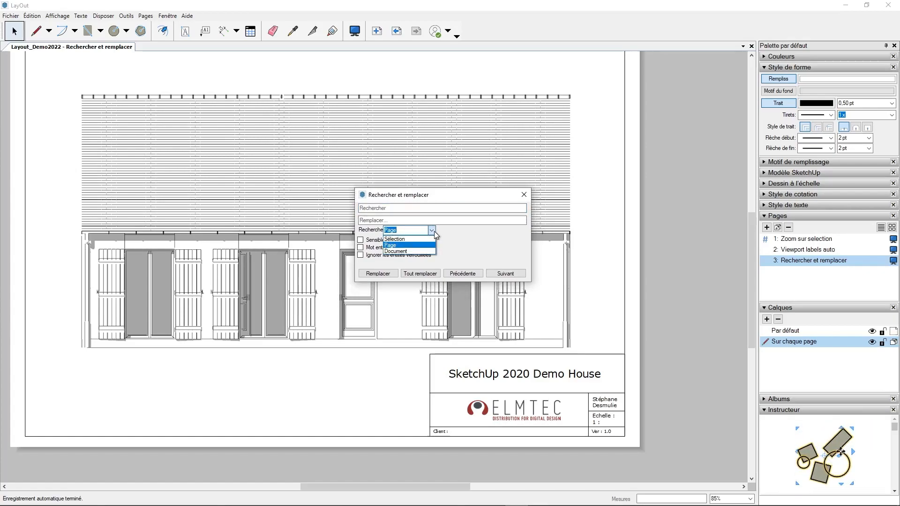
{"action": "left_click", "coordinate": [405, 251]}
{"action": "left_click", "coordinate": [390, 209]}
{"action": "type", "text": "Stéphane"}
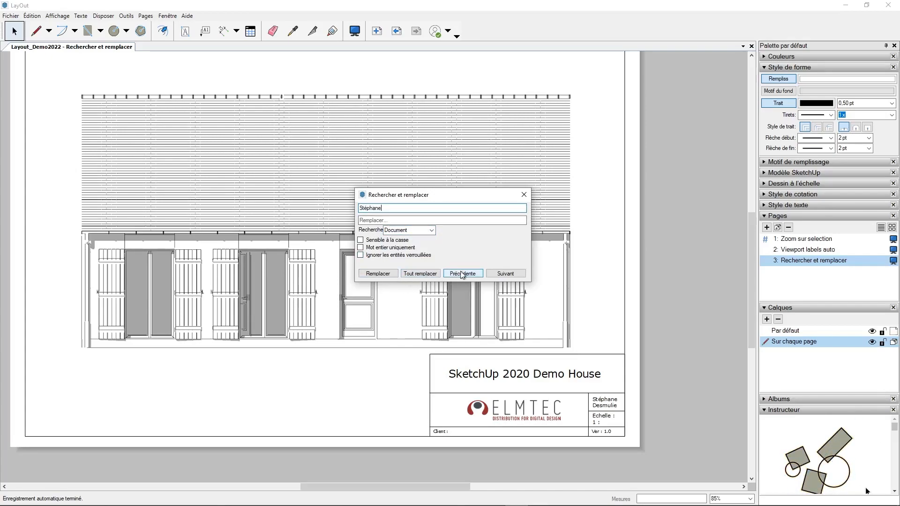
{"action": "left_click", "coordinate": [506, 274]}
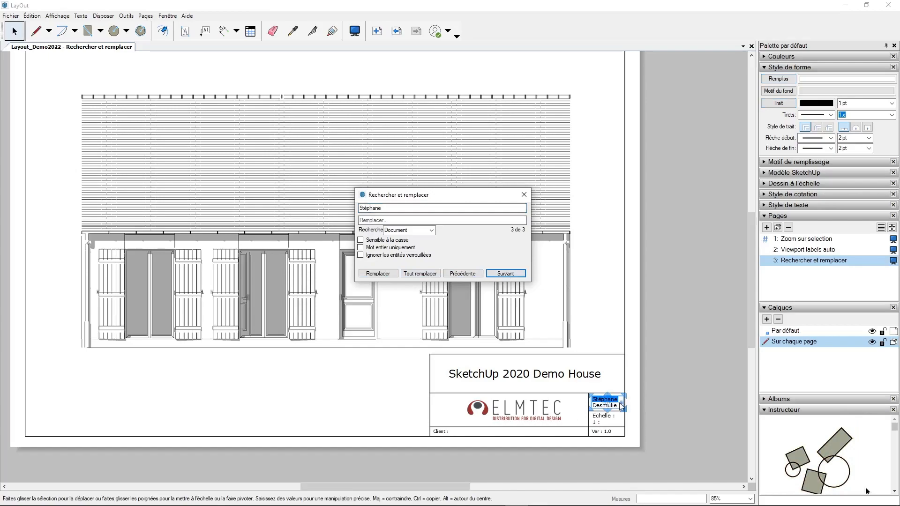
Replace every occurrence of the author's first name in the document with another first name, close the dialog, and clear the selection.
{"action": "left_click", "coordinate": [363, 222]}
{"action": "left_click", "coordinate": [367, 221]}
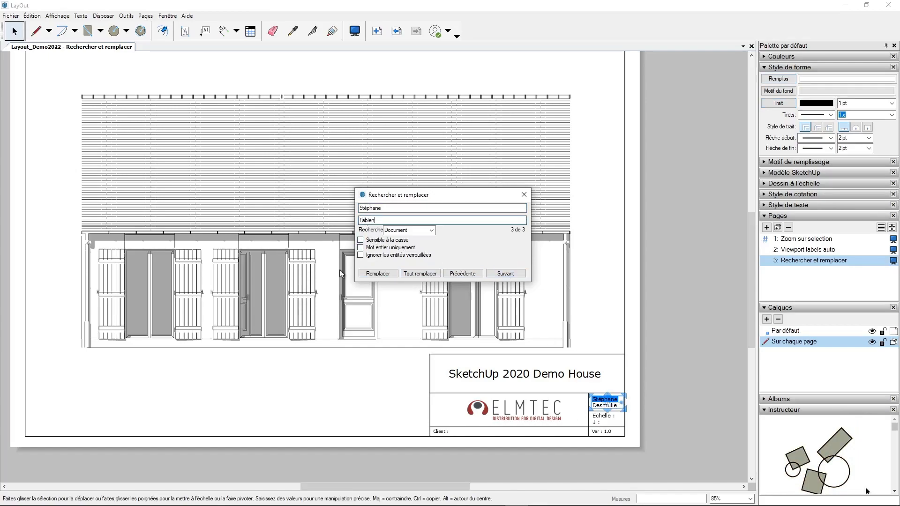
{"action": "left_click", "coordinate": [420, 274]}
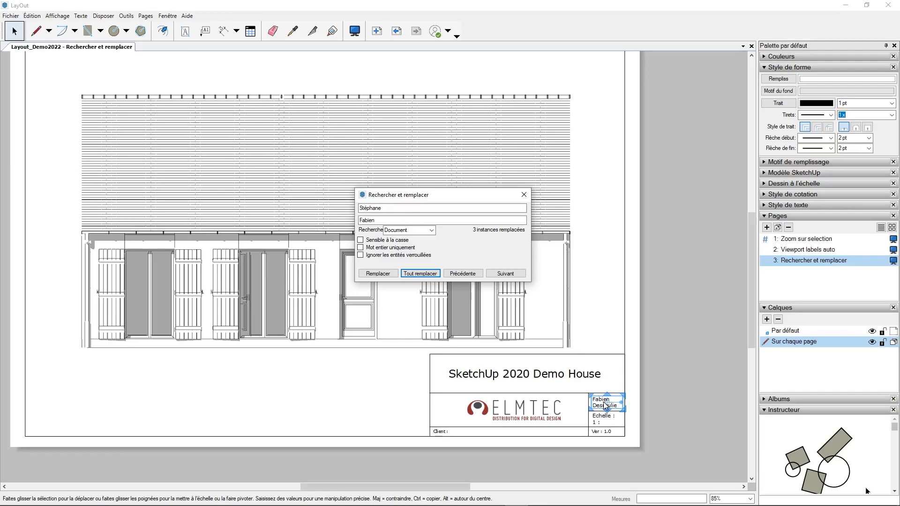
{"action": "left_click", "coordinate": [525, 195]}
{"action": "left_click", "coordinate": [698, 162]}
{"action": "middle_click_drag", "start_coordinate": [457, 194], "coordinate": [523, 228]}
{"action": "scroll", "coordinate": [502, 218], "scroll_direction": "down", "scroll_amount": 1}
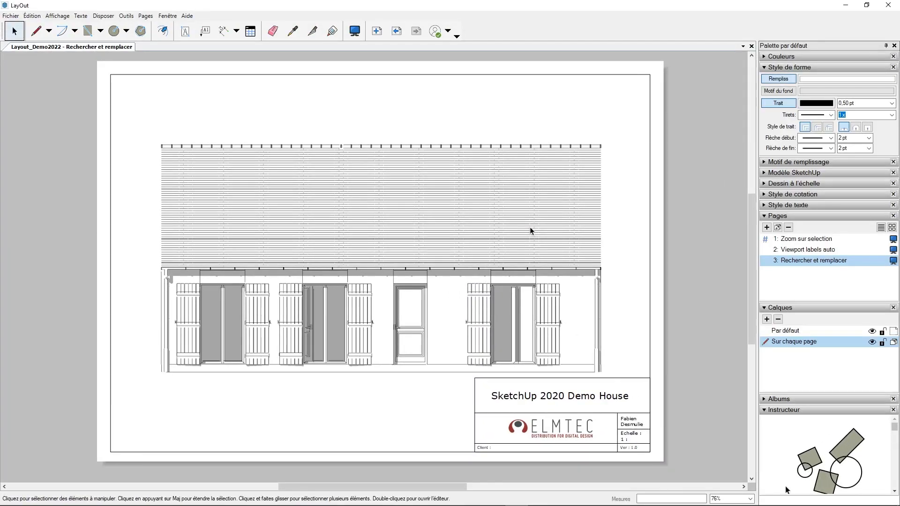